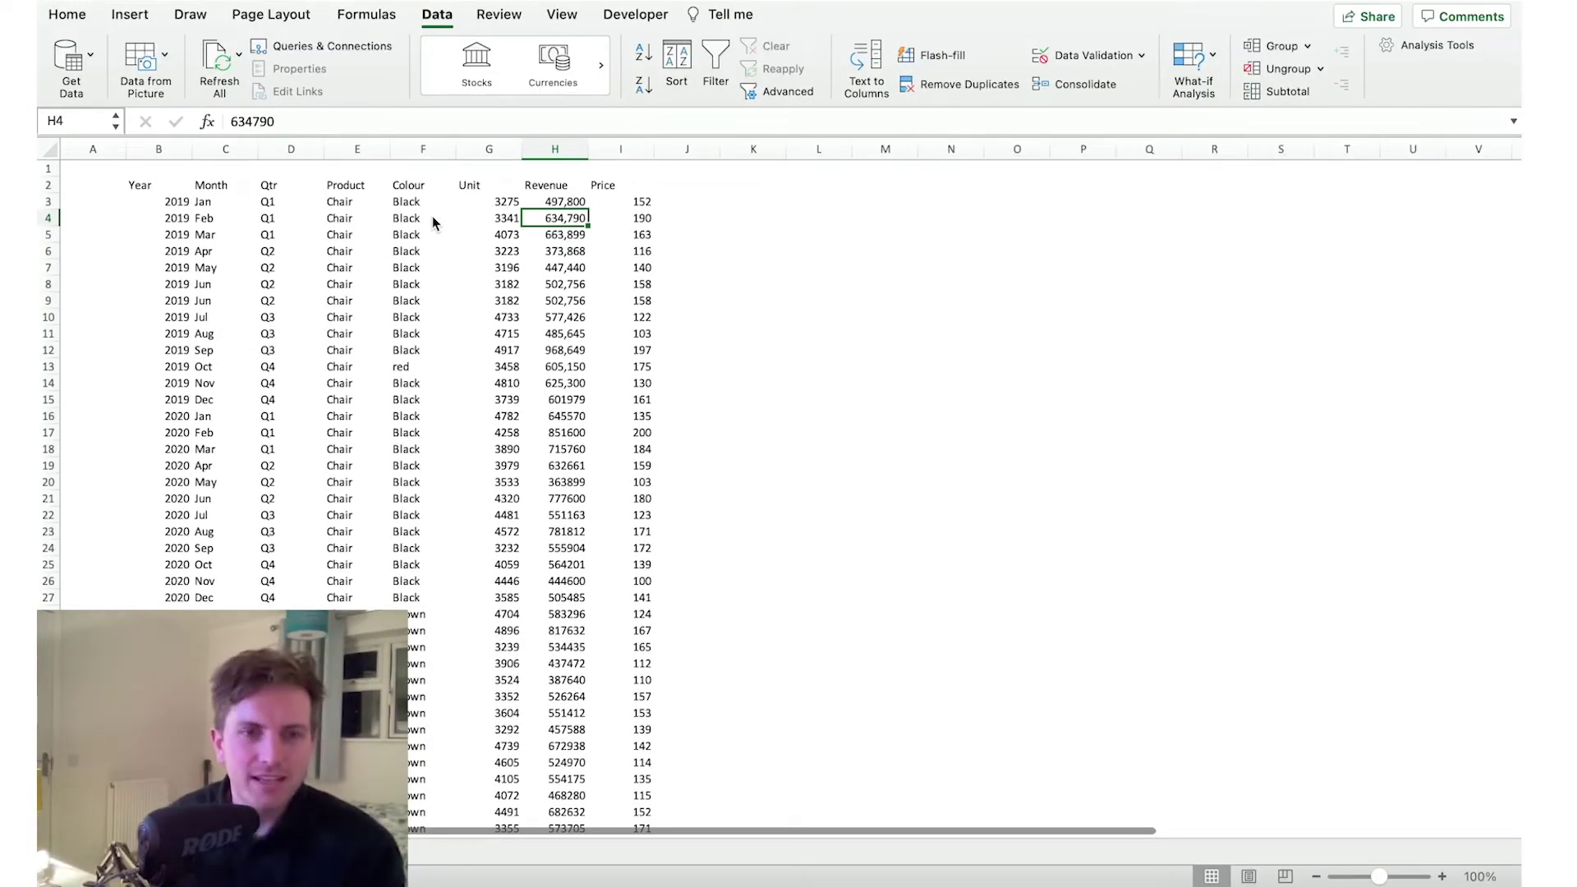
Select the data block starting from the Year header in B2.
left_click(402, 323)
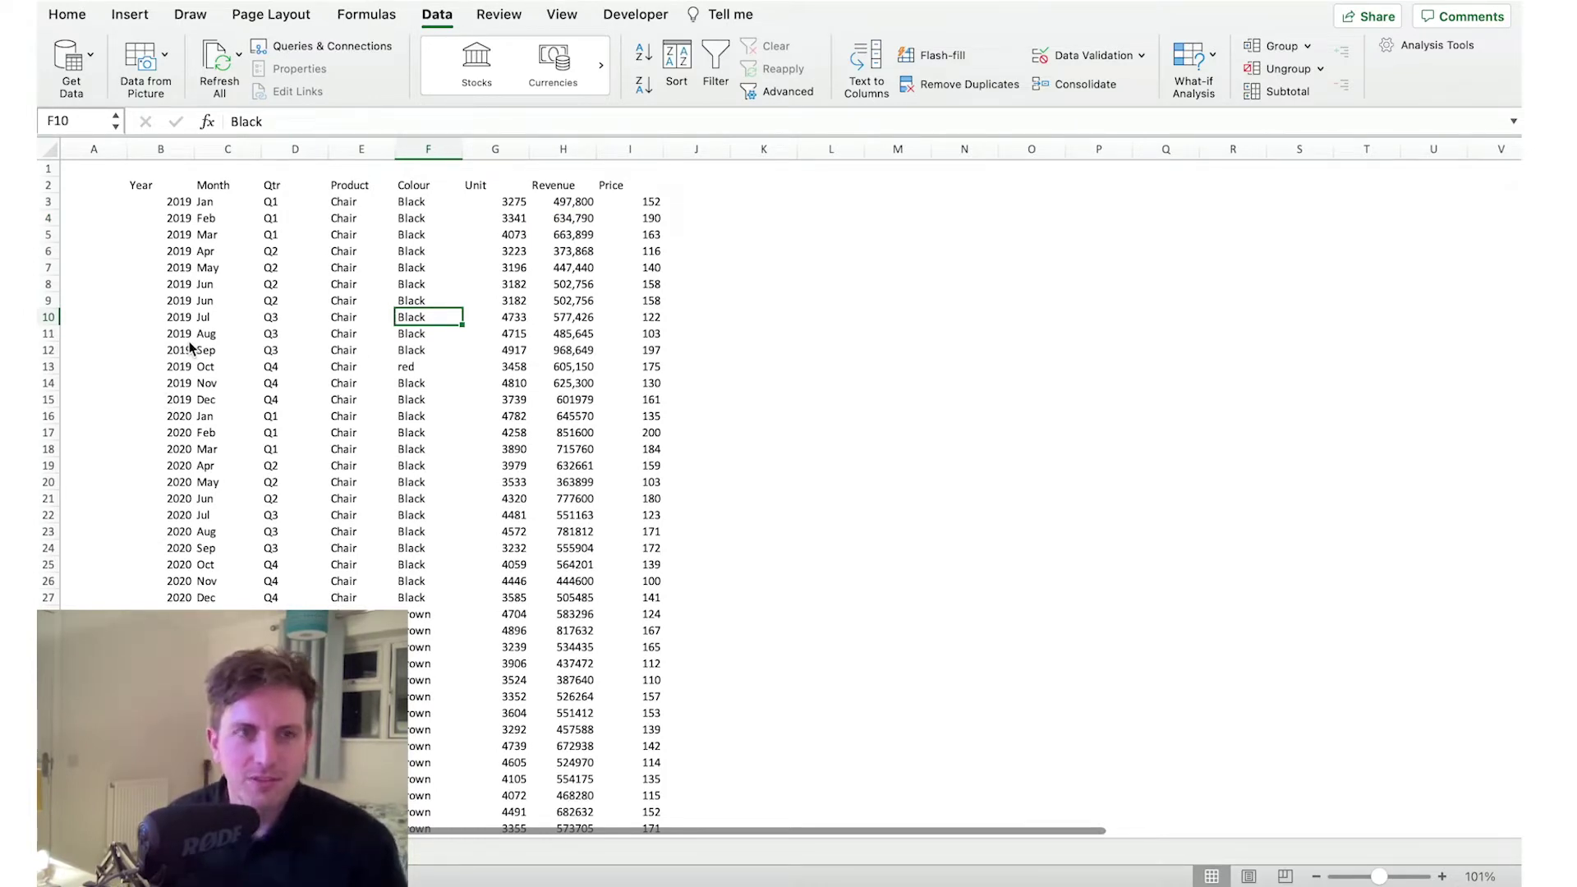
left_click(168, 205)
left_click(165, 181)
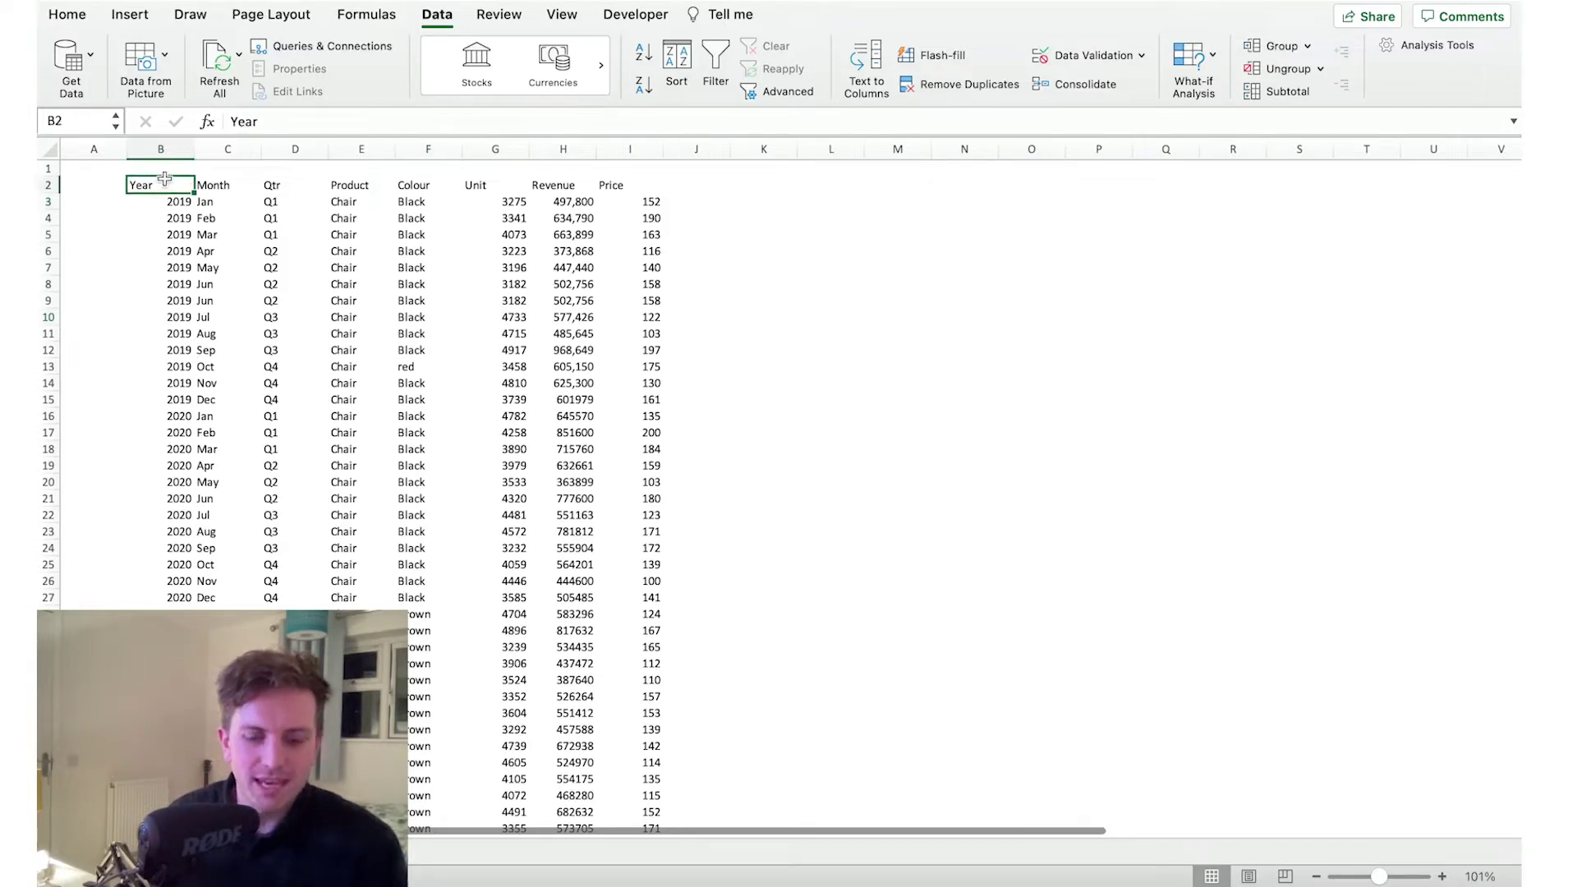
key("ctrl+shift+Right")
key("ctrl+shift+Down")
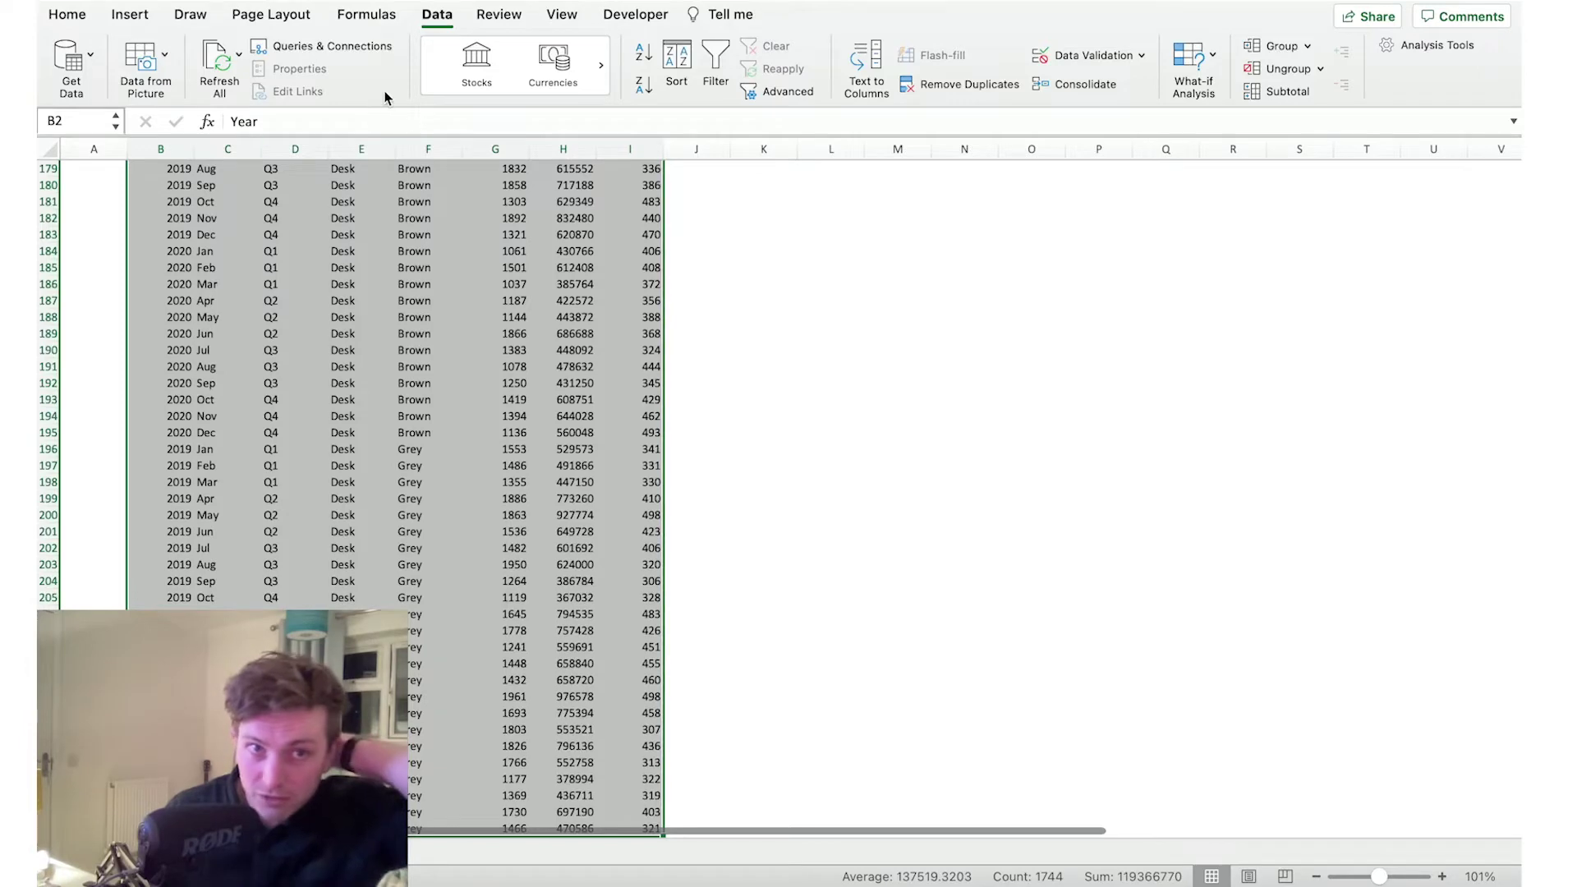
Start a PivotTable, cancel it, and reselect the full range B2:I219.
left_click(148, 22)
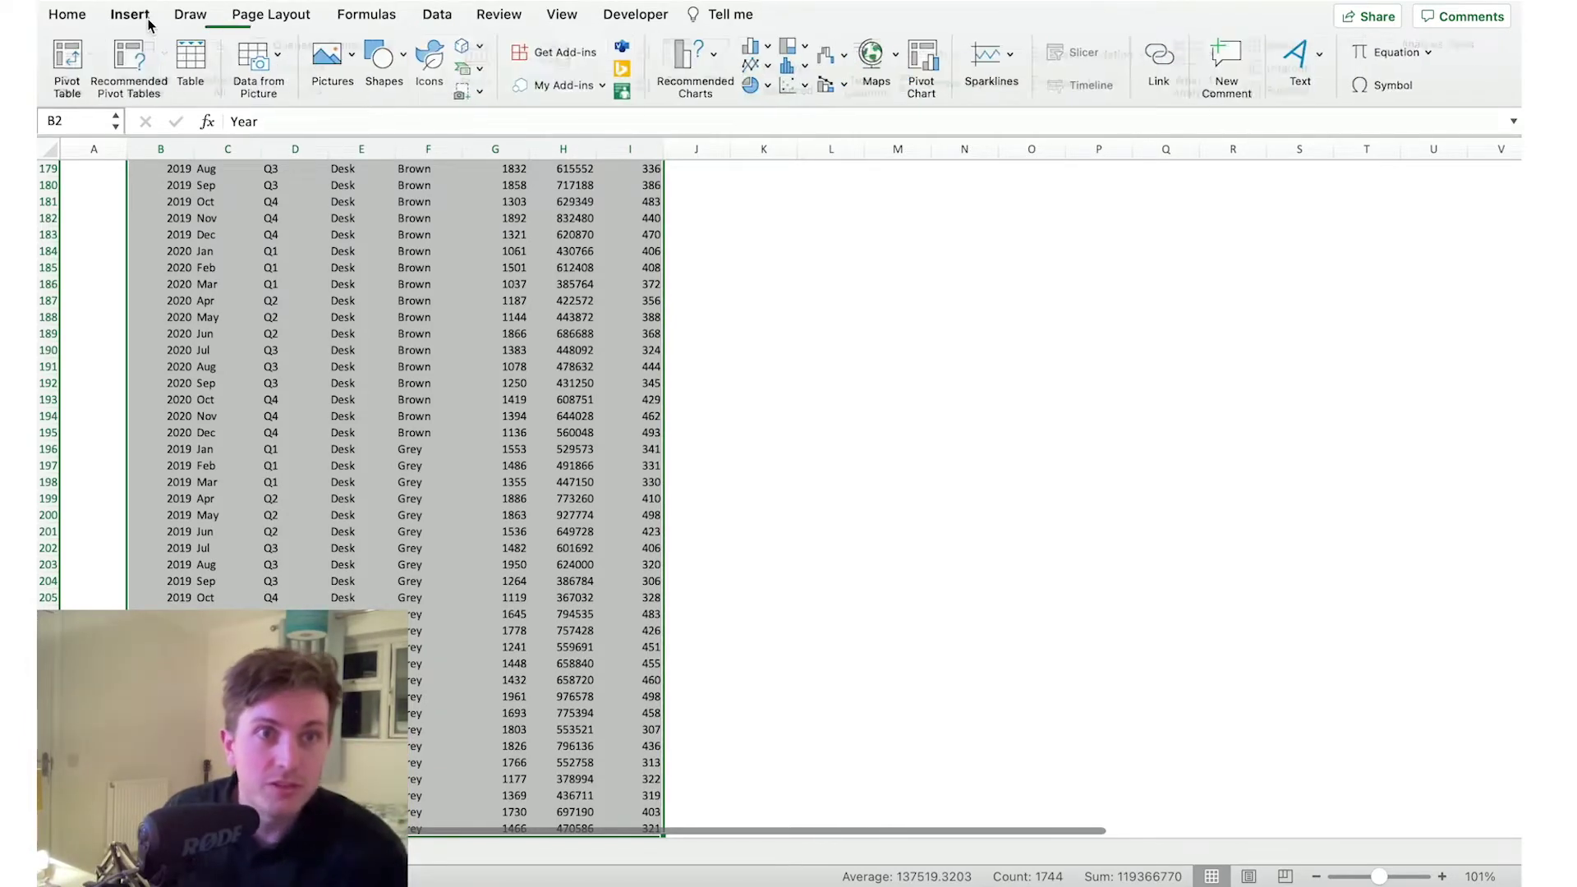
left_click(72, 64)
left_click(988, 448)
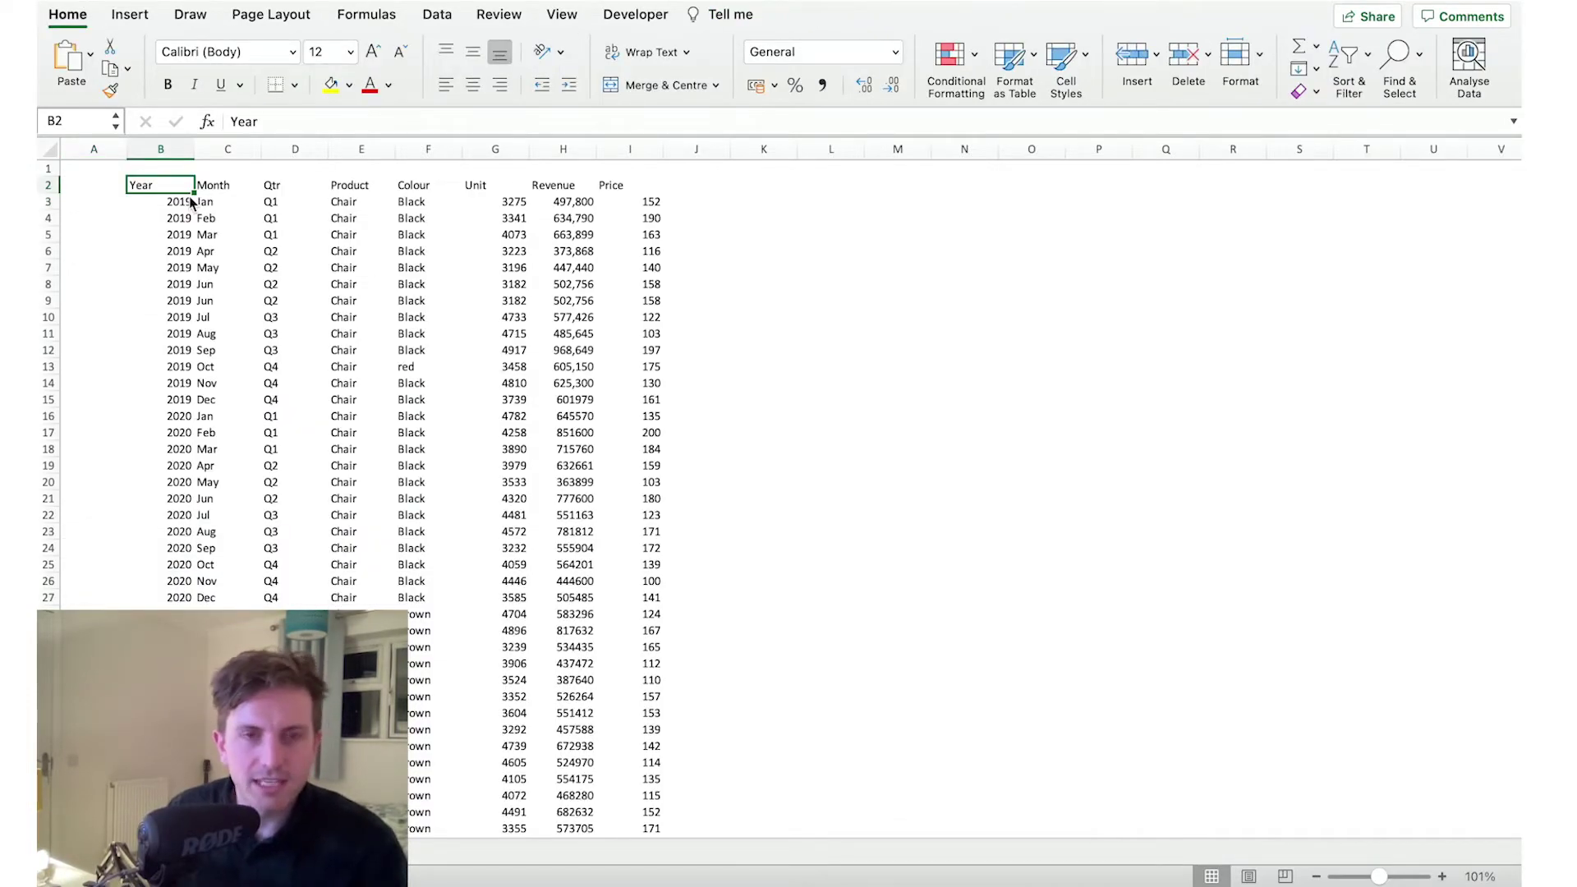
key("ctrl+shift+End")
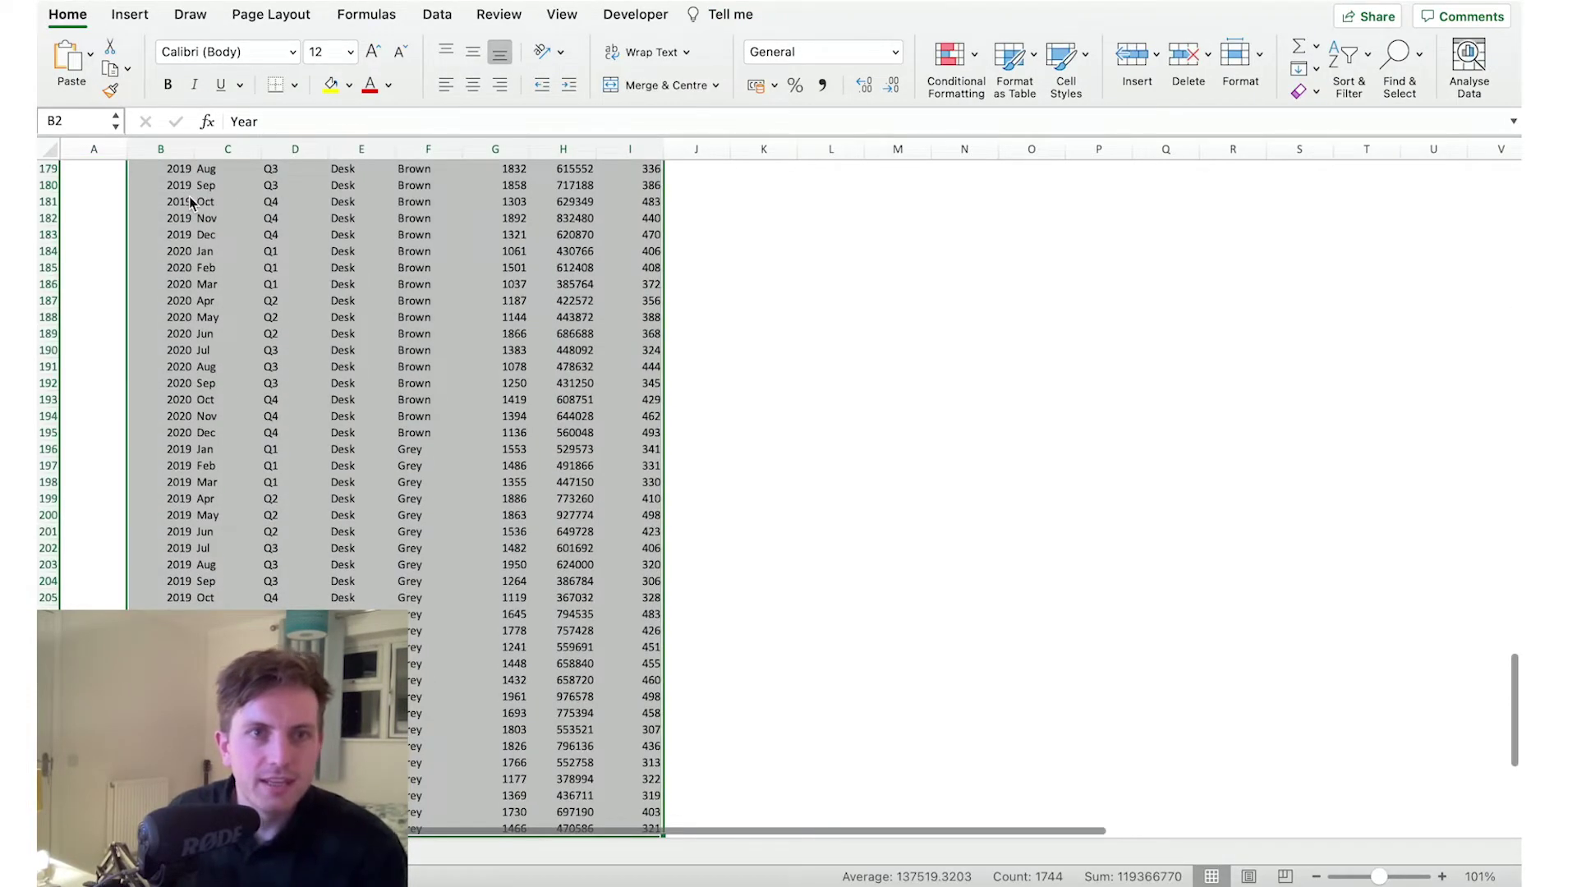
left_click(130, 14)
Create an empty pivot table on the existing worksheet at cell K3.
left_click(81, 65)
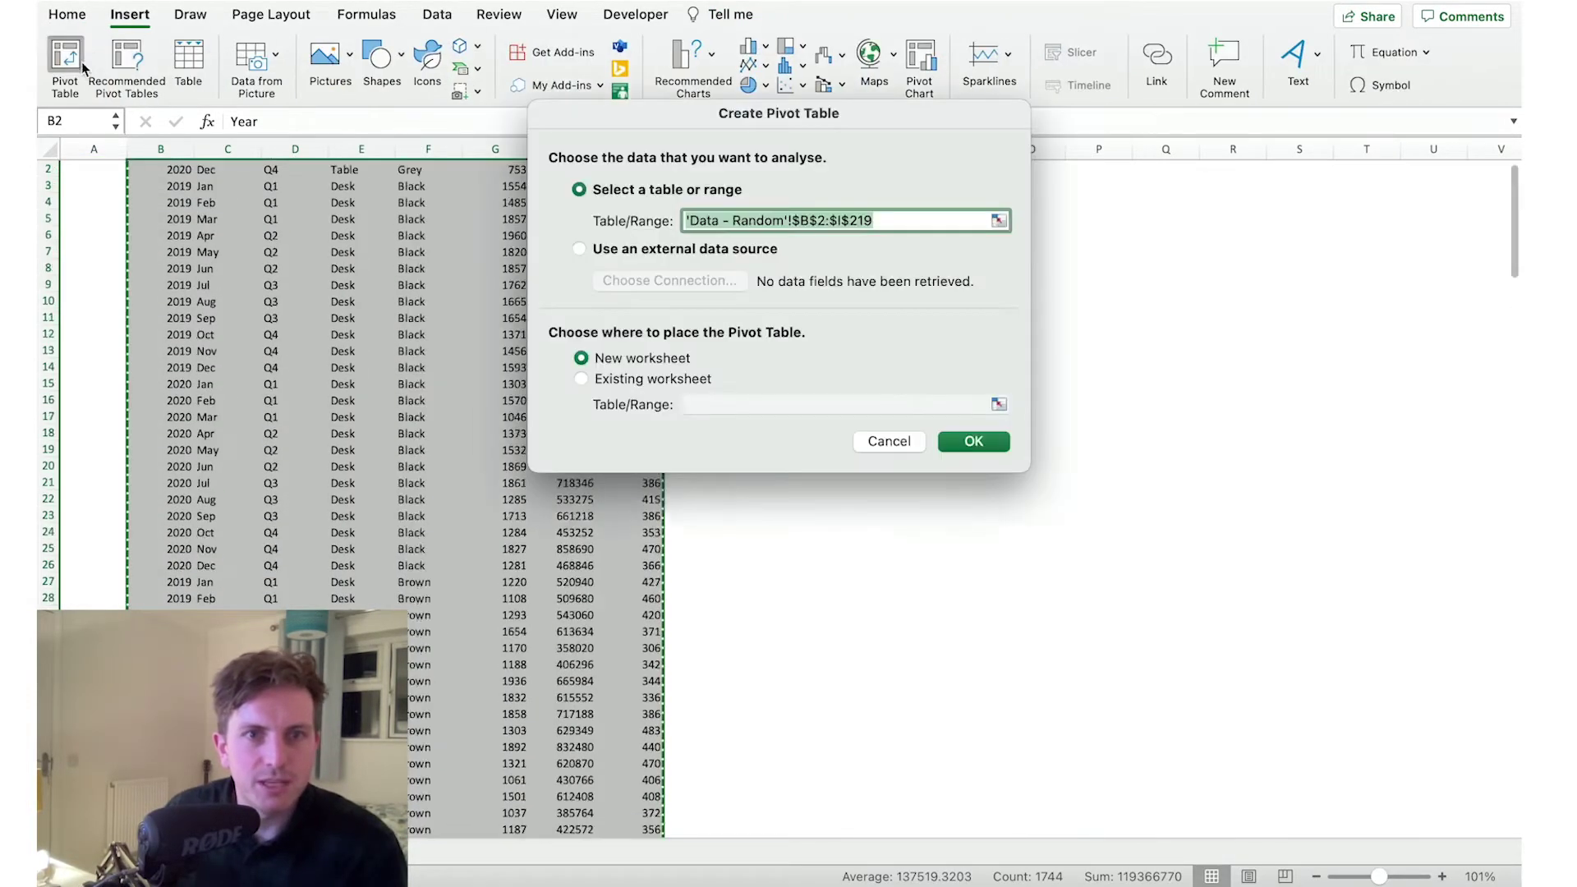
left_click(669, 378)
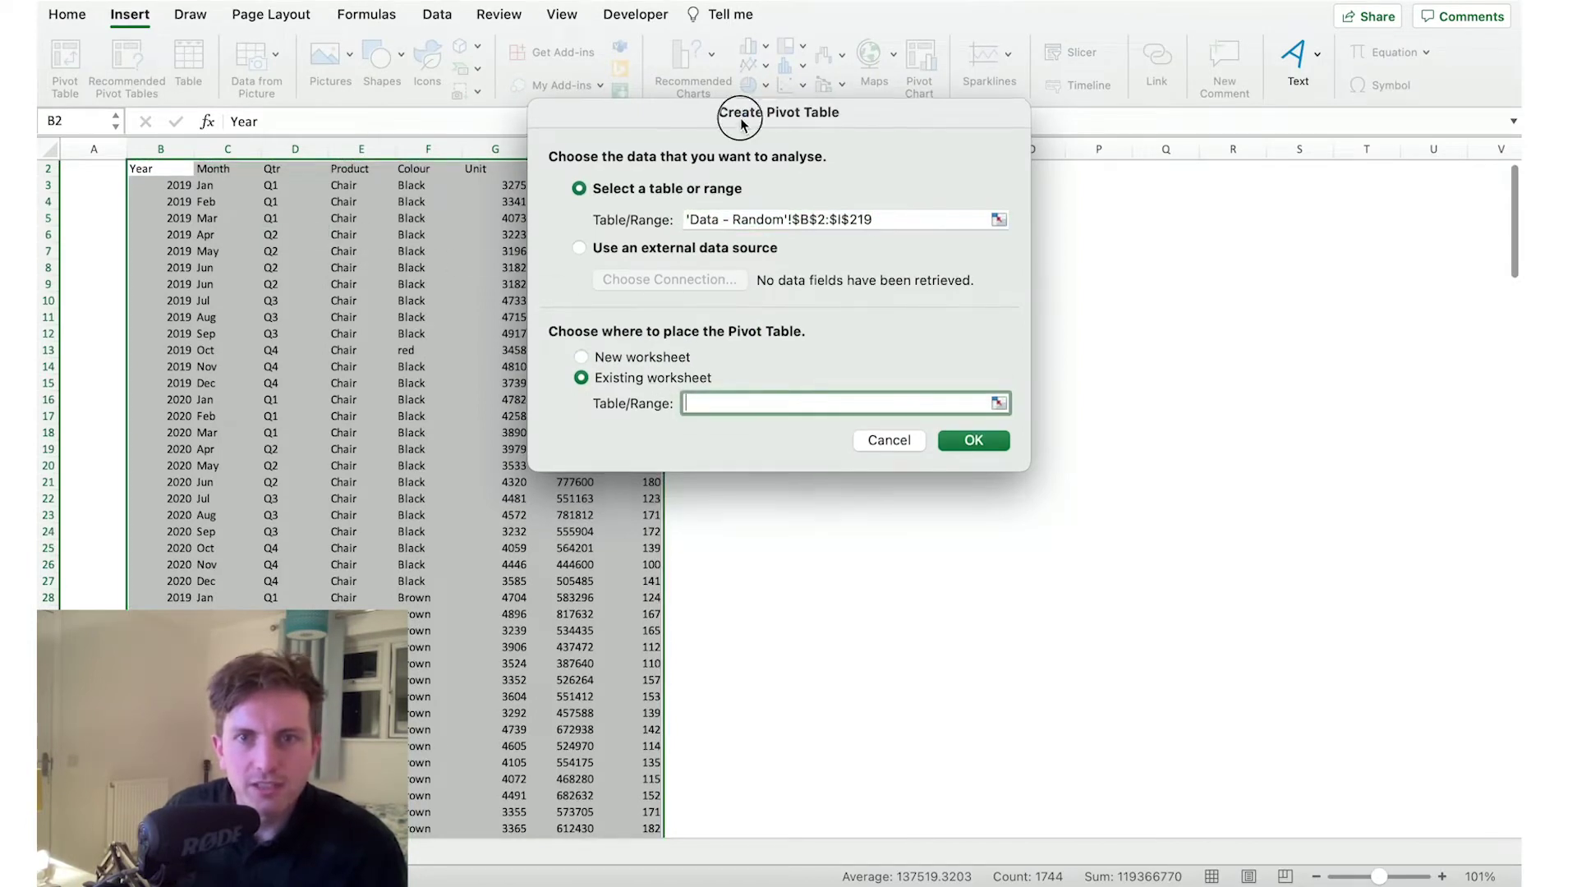
left_click_drag(738, 112, 1182, 177)
left_click(761, 186)
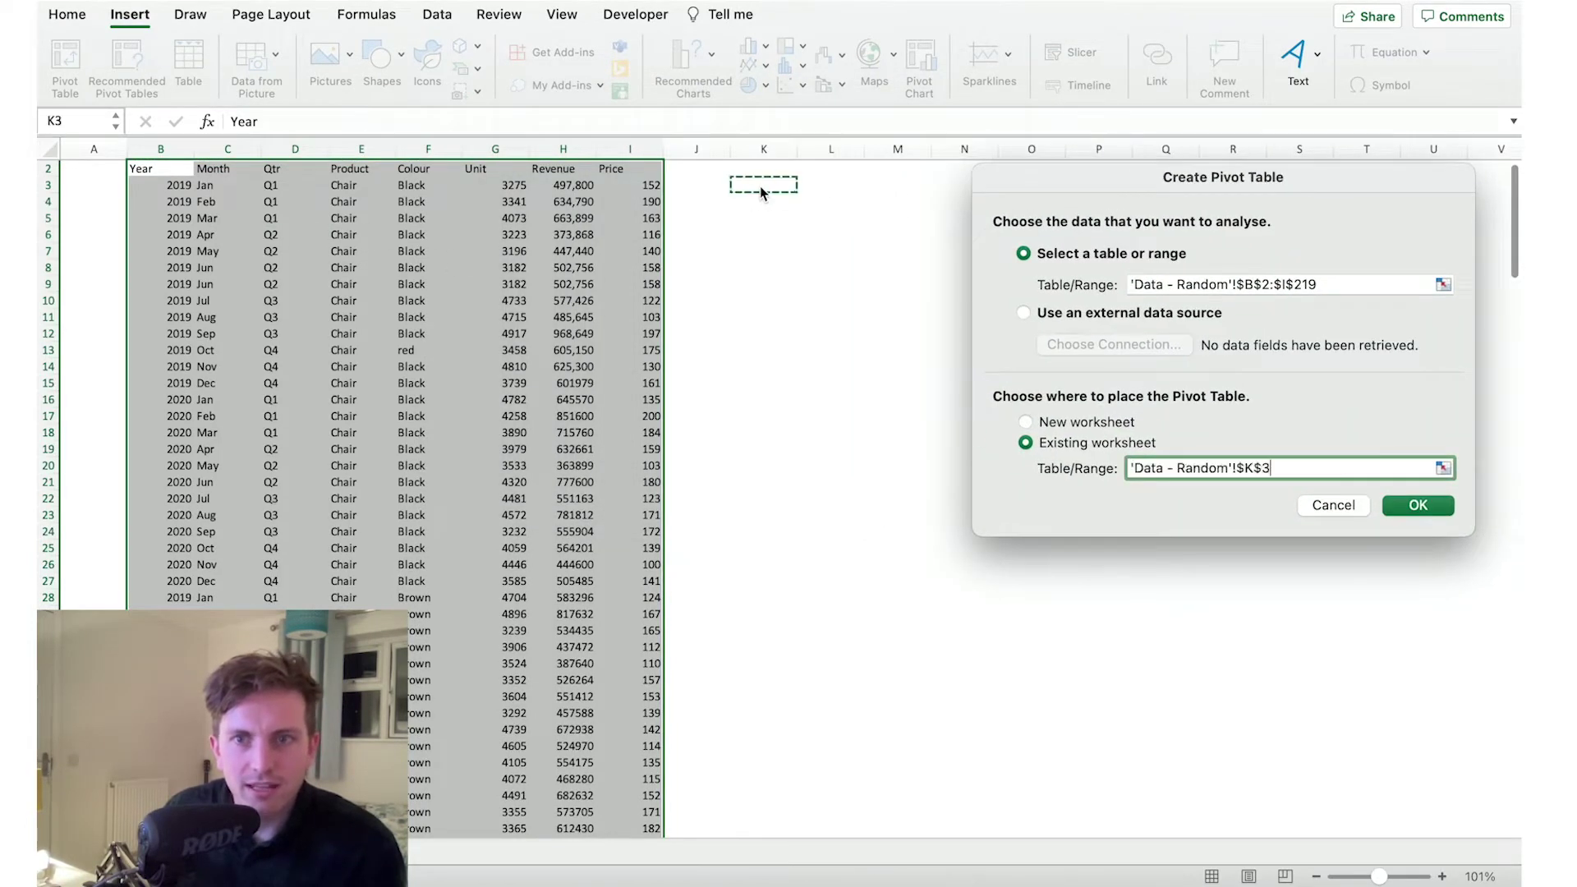
left_click(1404, 507)
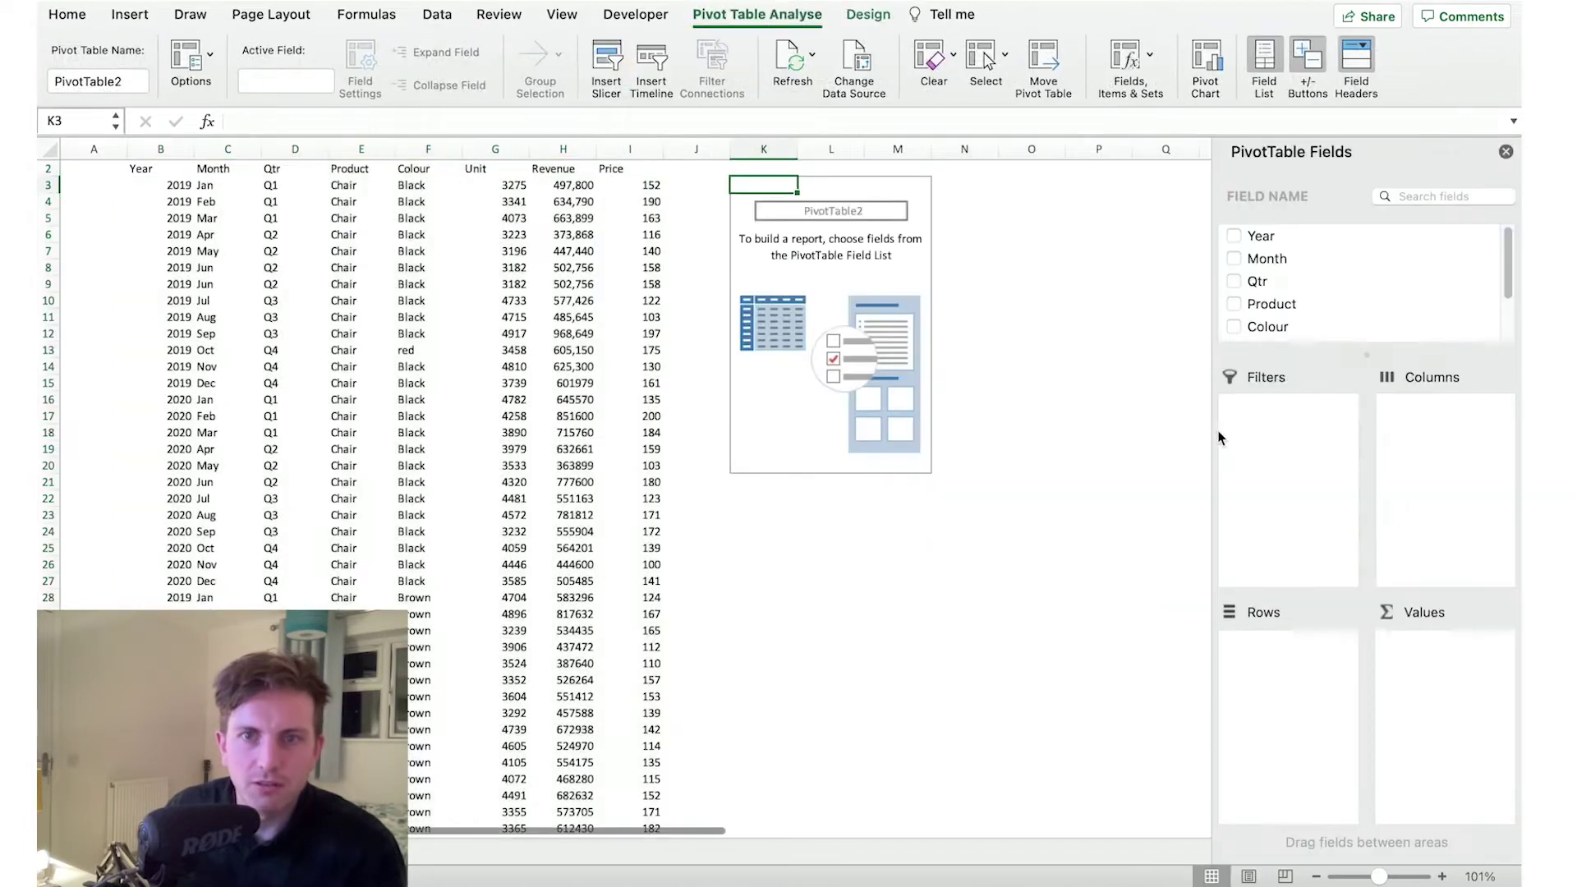
Lay out Year as columns, Product as rows and Sum of Revenue as values.
left_click_drag(1257, 237, 1396, 510)
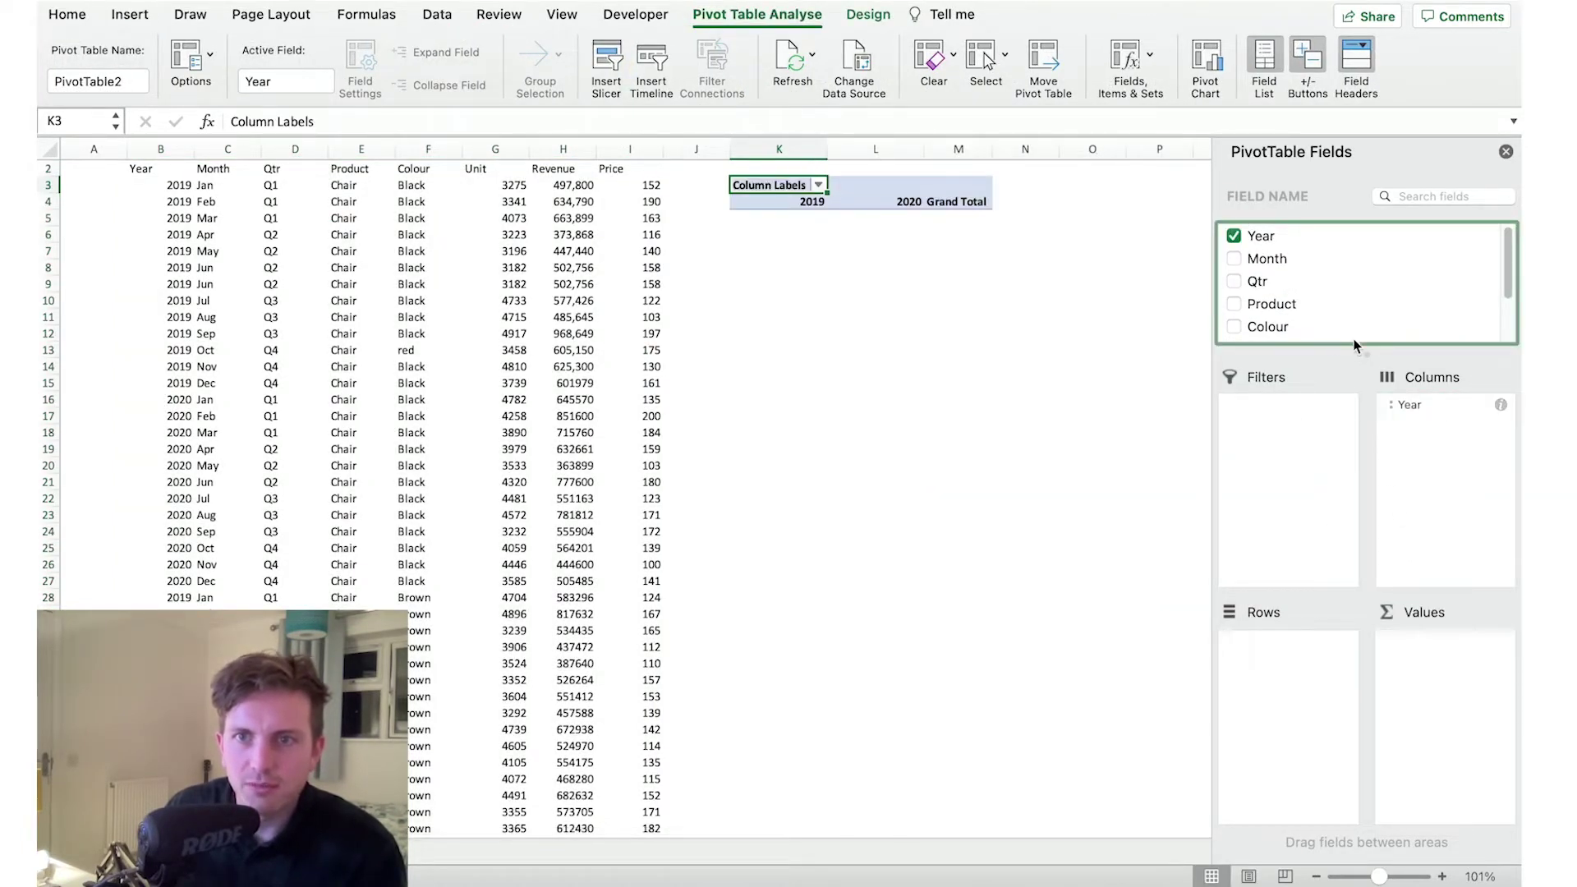
left_click_drag(1278, 307, 1280, 669)
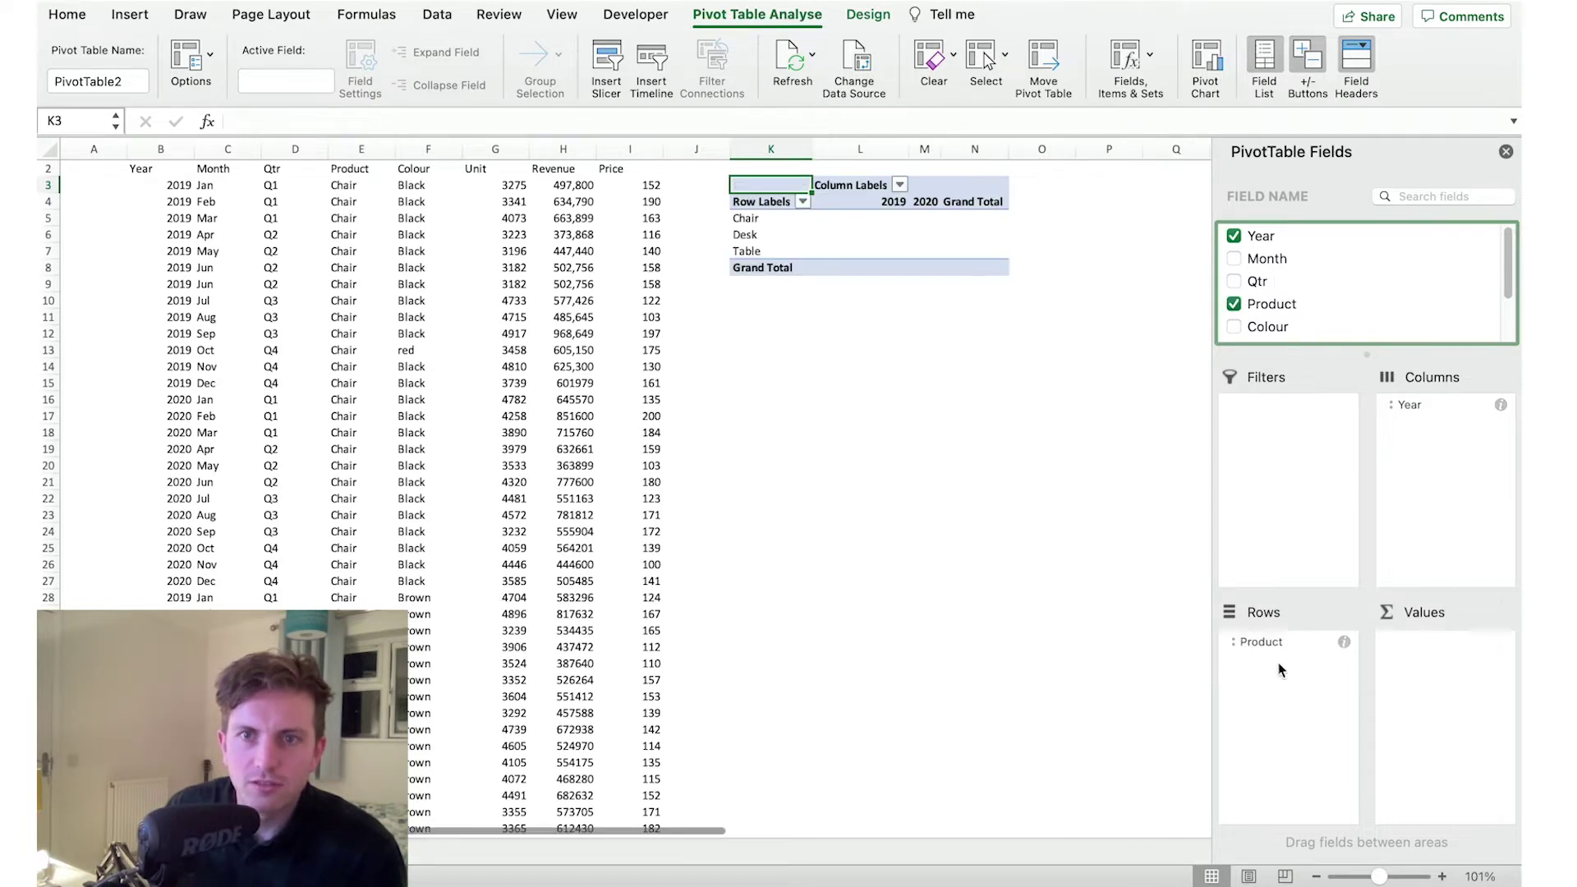
scroll(1273, 329, "down", 3)
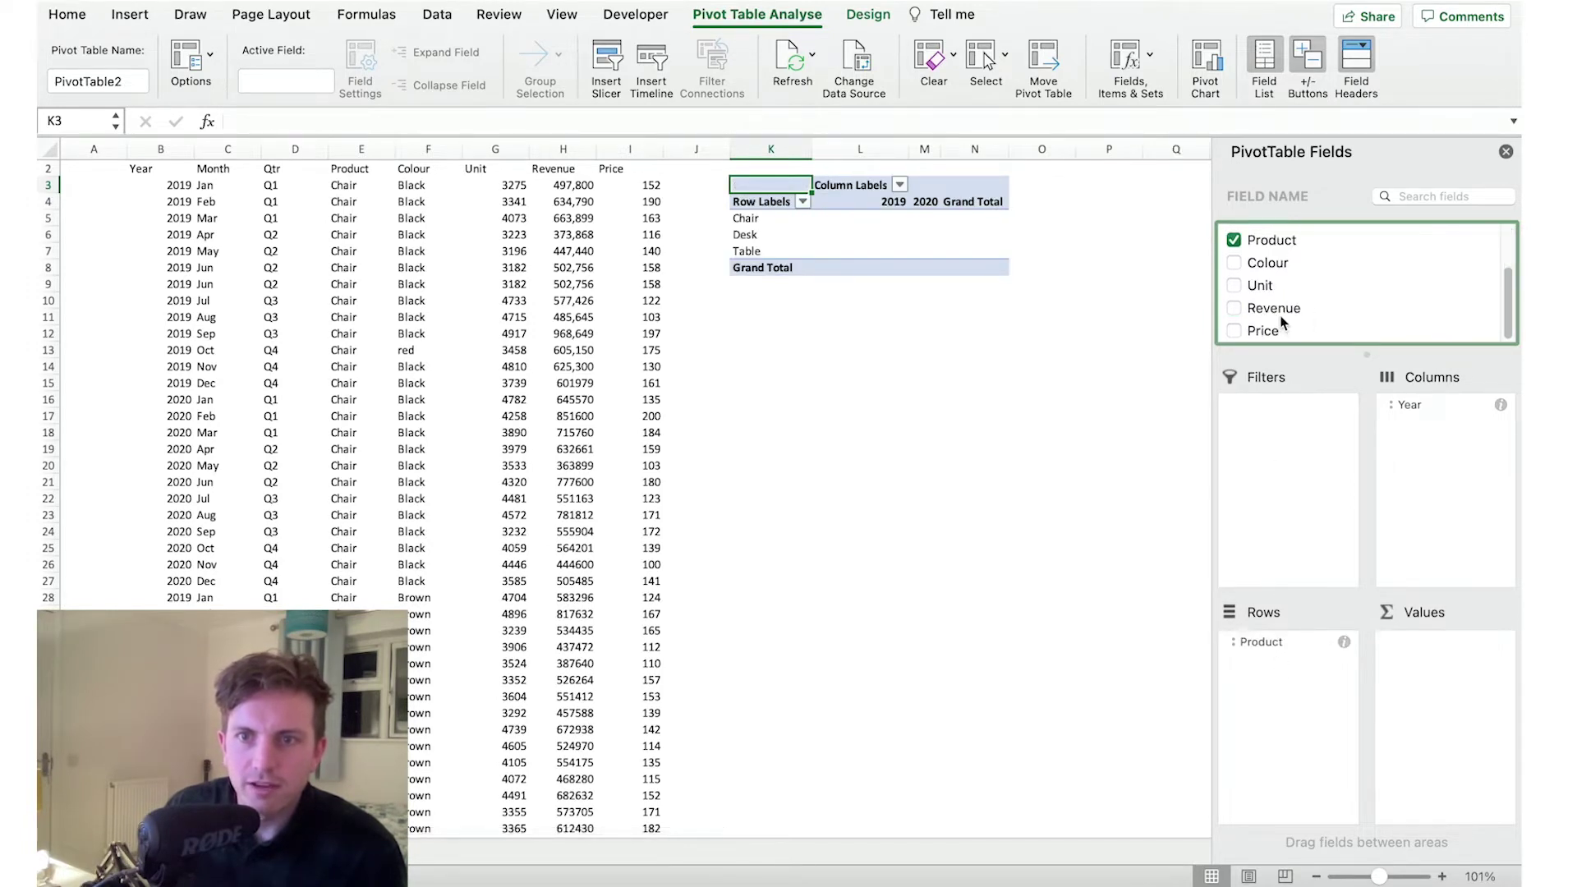
left_click_drag(1281, 317, 1463, 715)
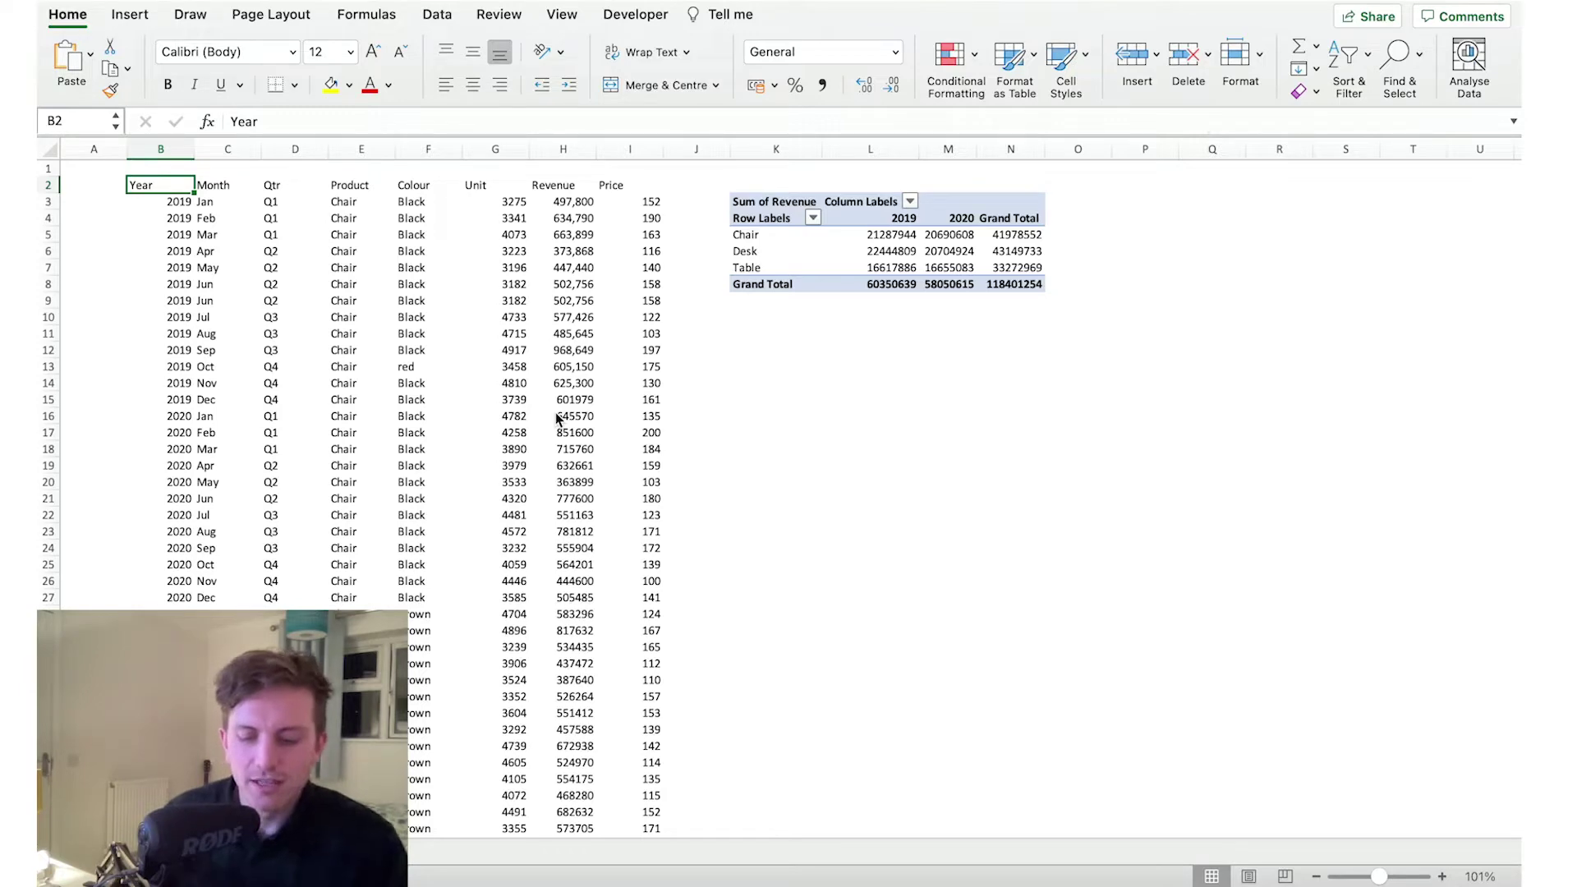
key("ctrl+shift+Right")
key("ctrl+shift+Down")
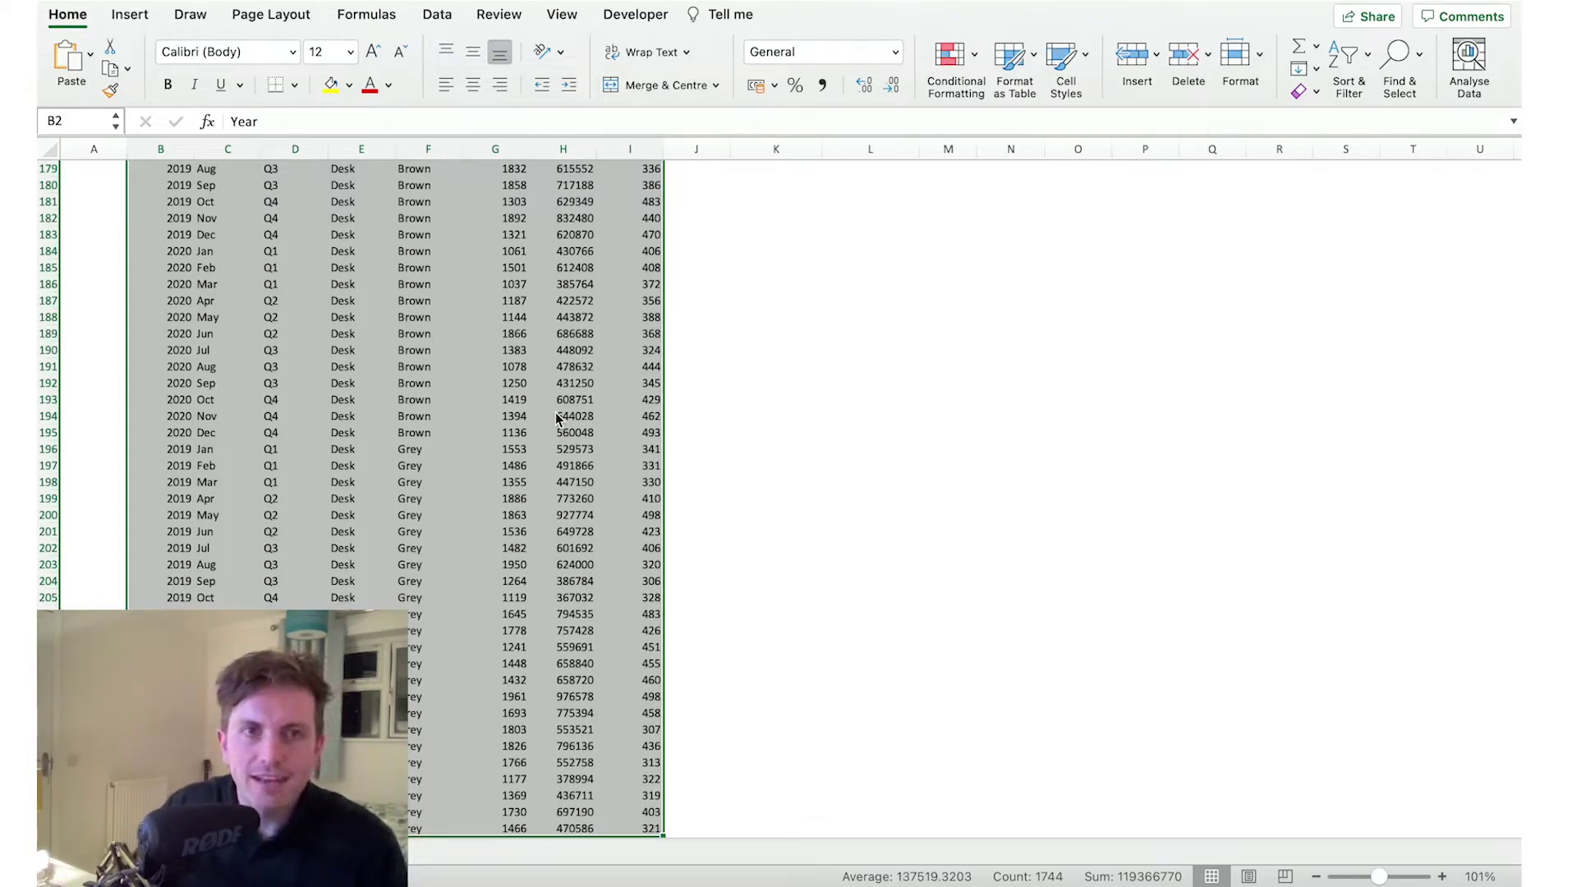
left_click(141, 23)
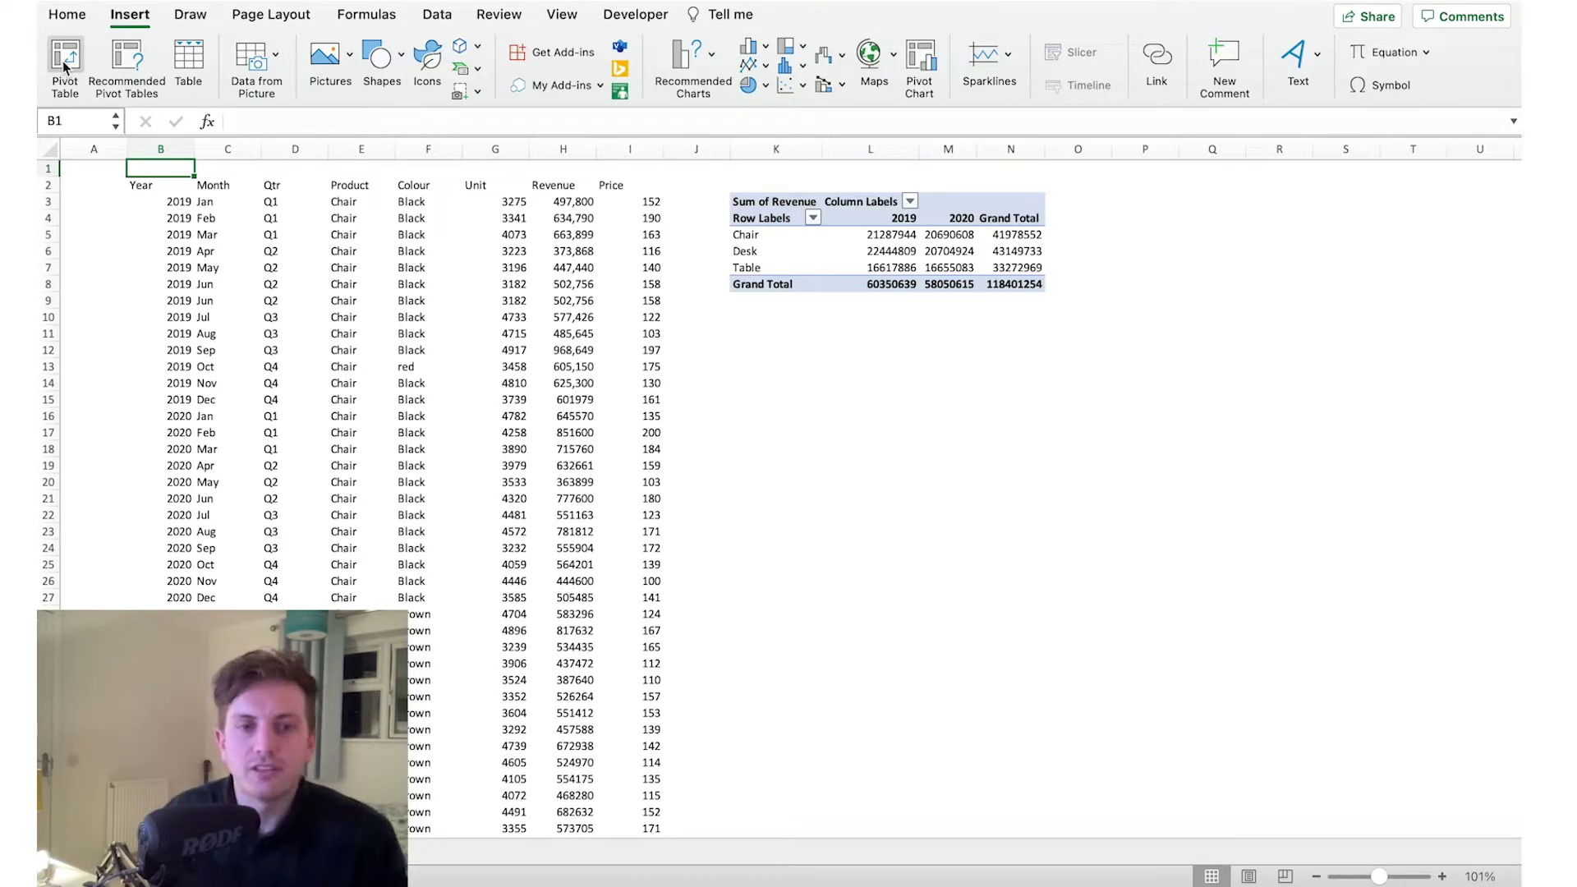
Copy the data rows and paste them below the original block at row 220.
key("super+shift+Down")
key("super+c")
scroll(627, 520, "down", 15)
key("Down")
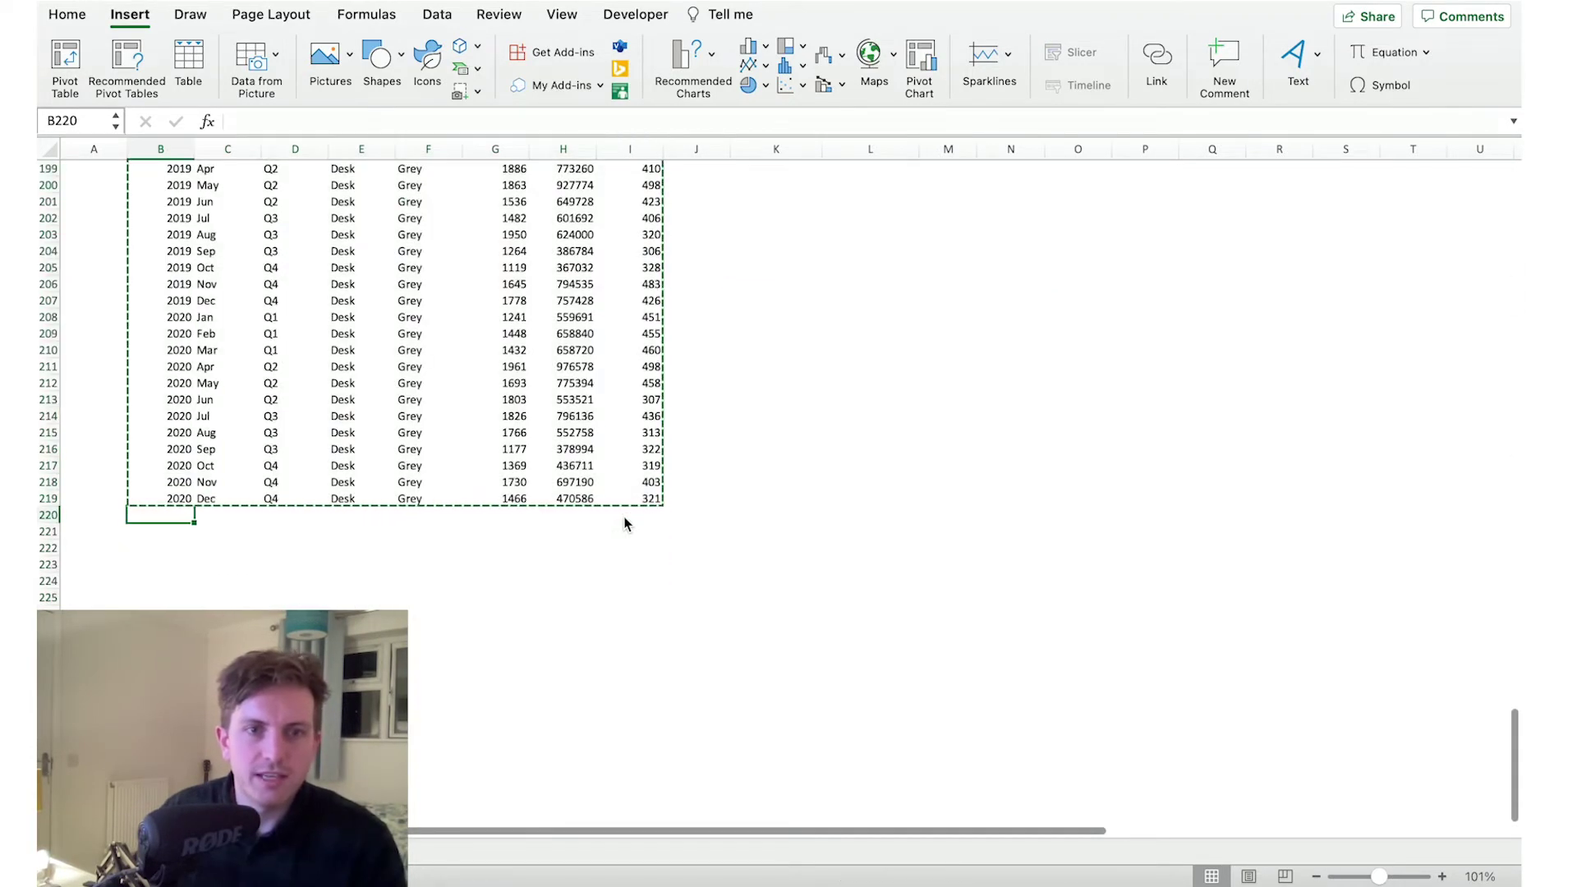
key("super+v")
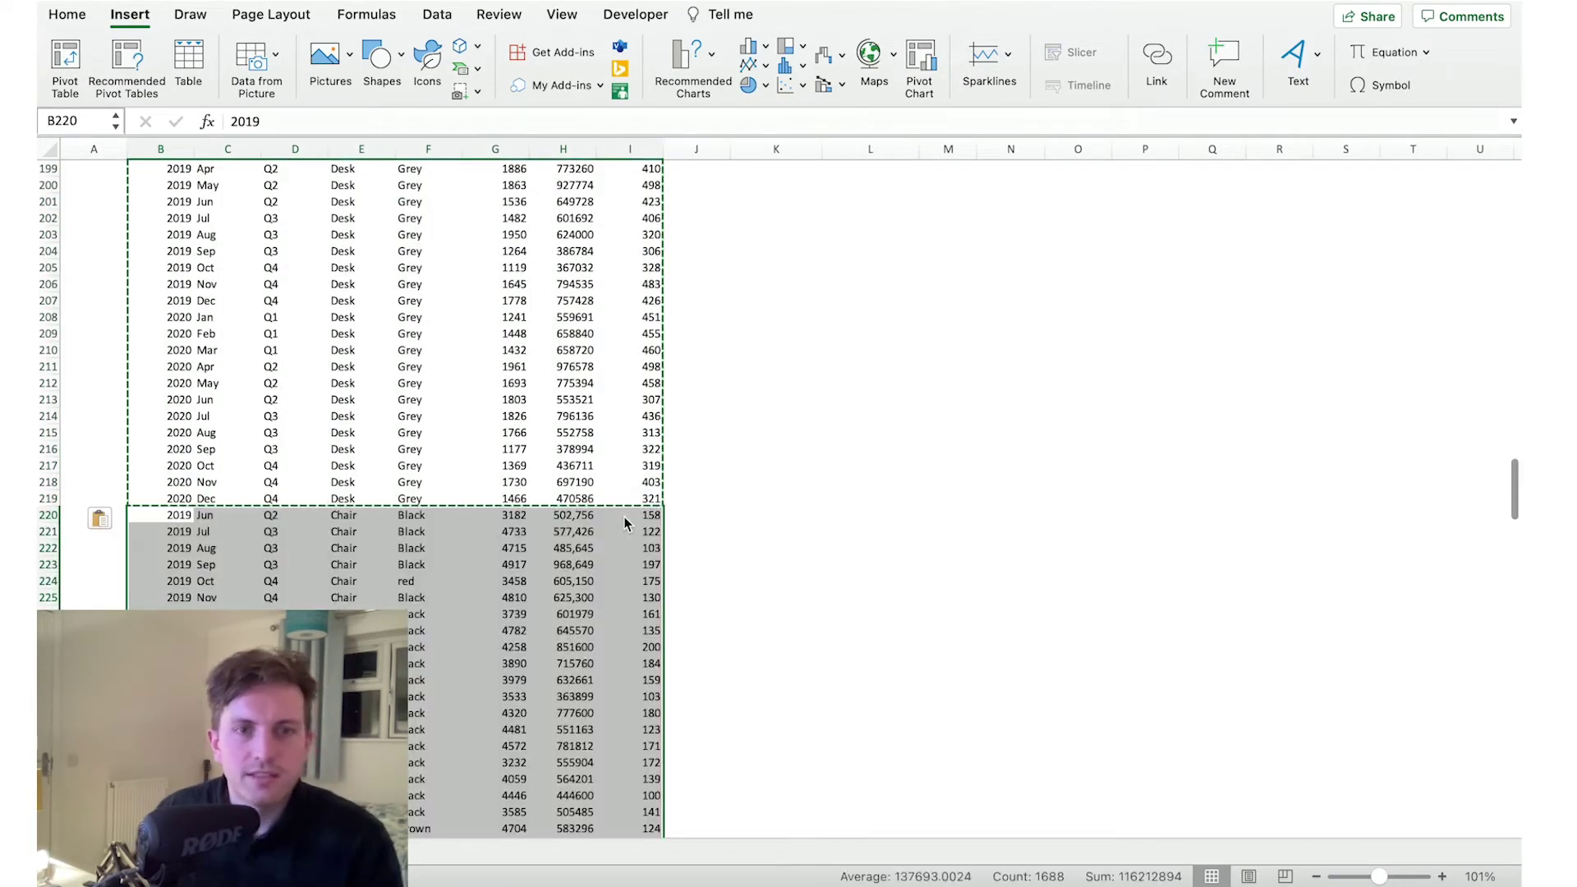
Move back to the top of the sheet and into the pivot table area.
key("Down")
key("Down")
key("Down")
key("Down")
key("Down")
key("Right")
key("Down")
key("Down")
key("Right")
key("Right")
key("Right")
key("Right")
key("Right")
key("Right")
key("Right")
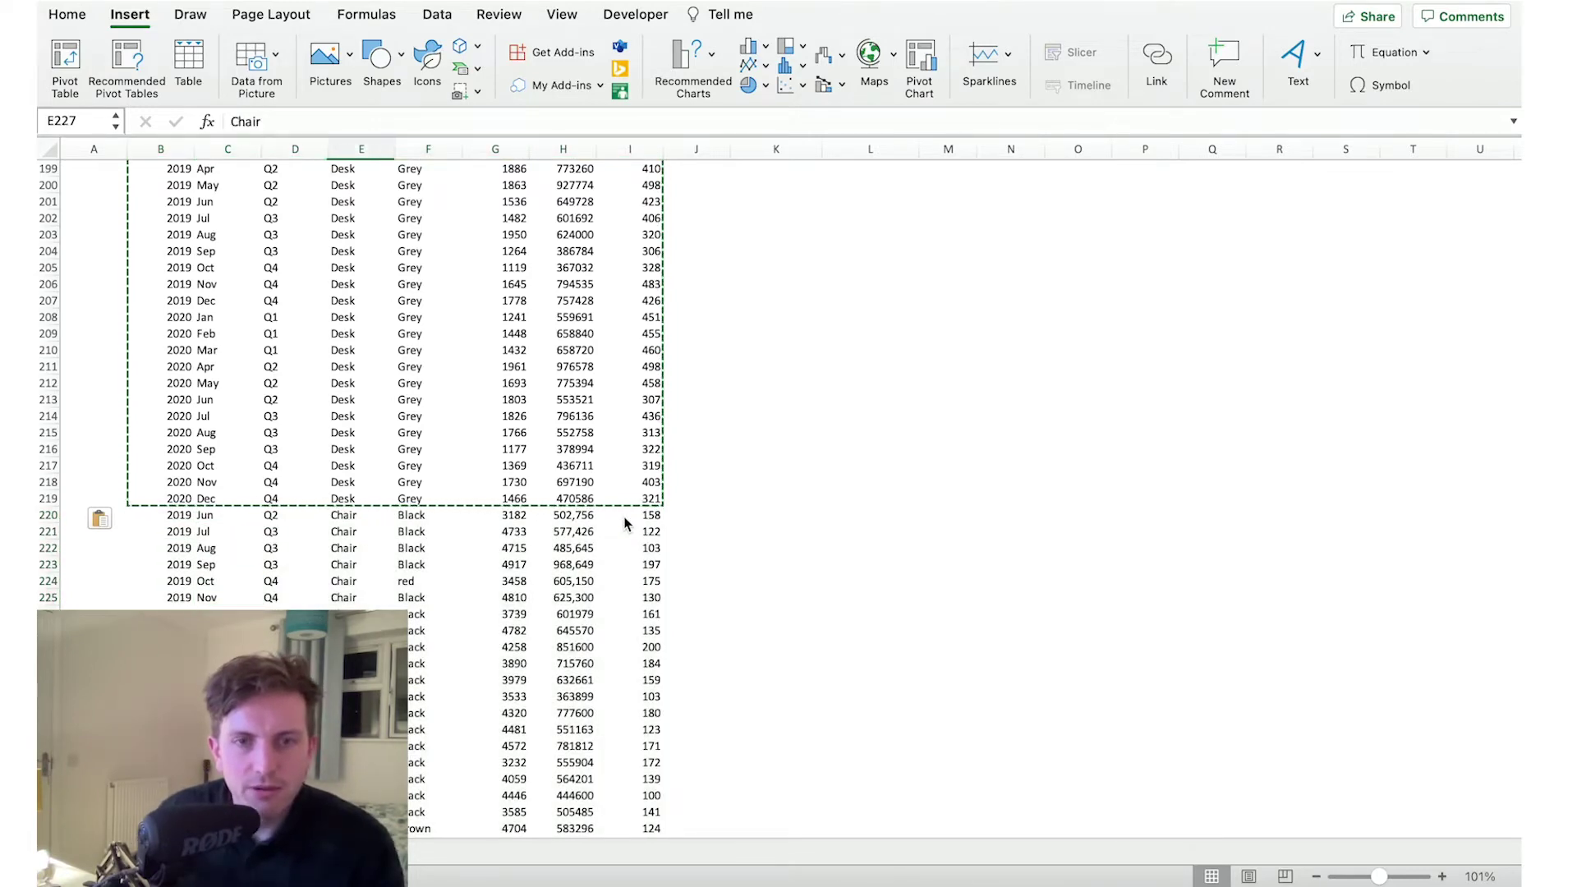
key("super+Up")
key("Down")
key("Right")
key("Right")
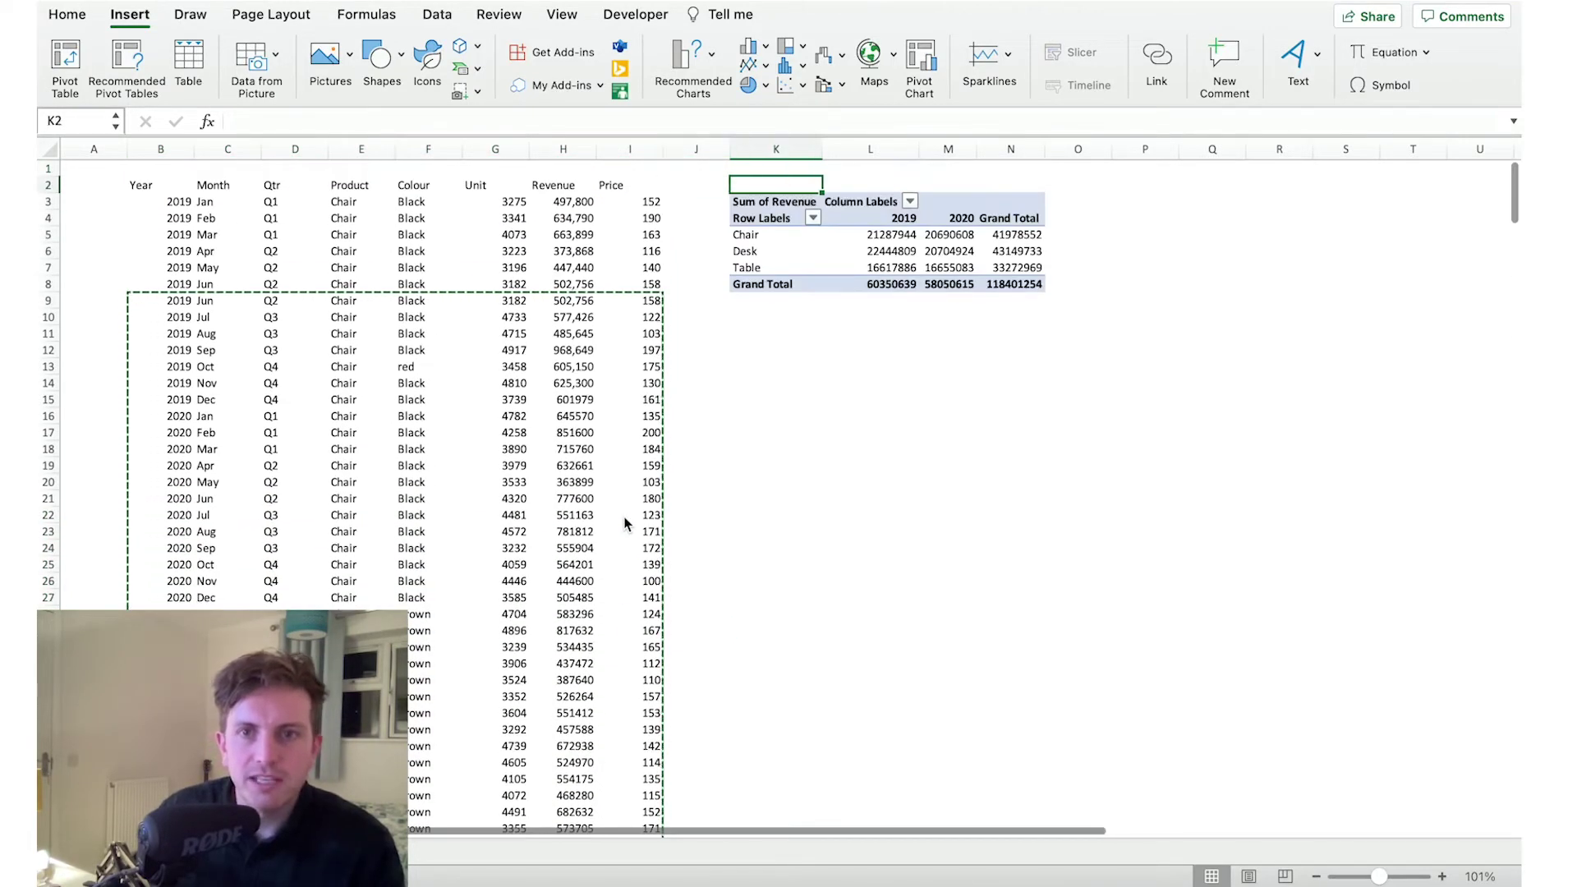
key("Down")
key("Down")
key("Down")
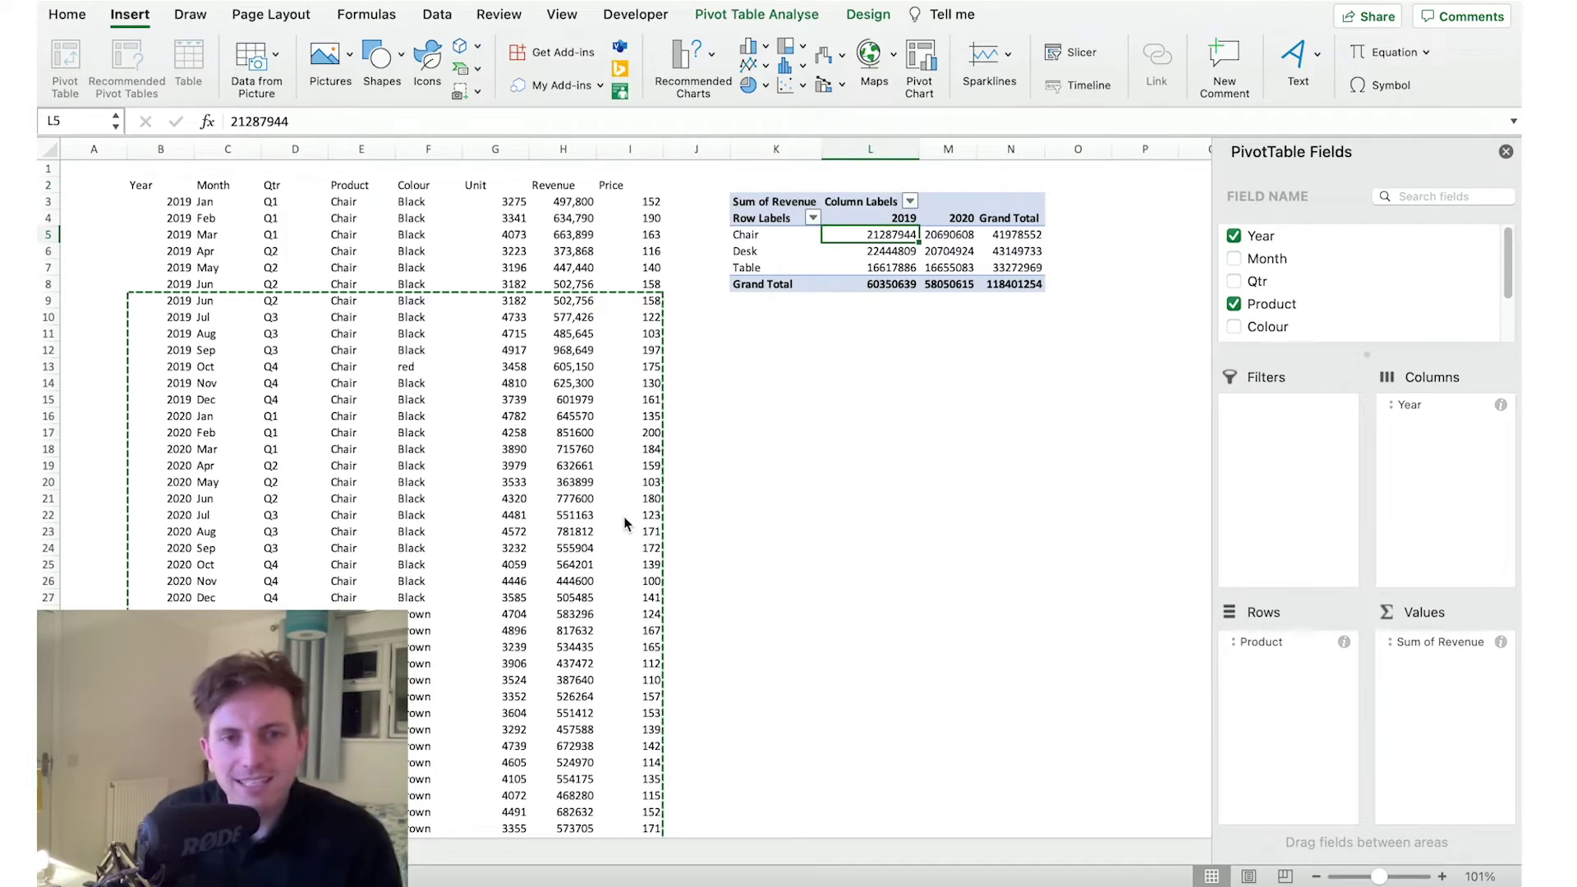
left_click(866, 298)
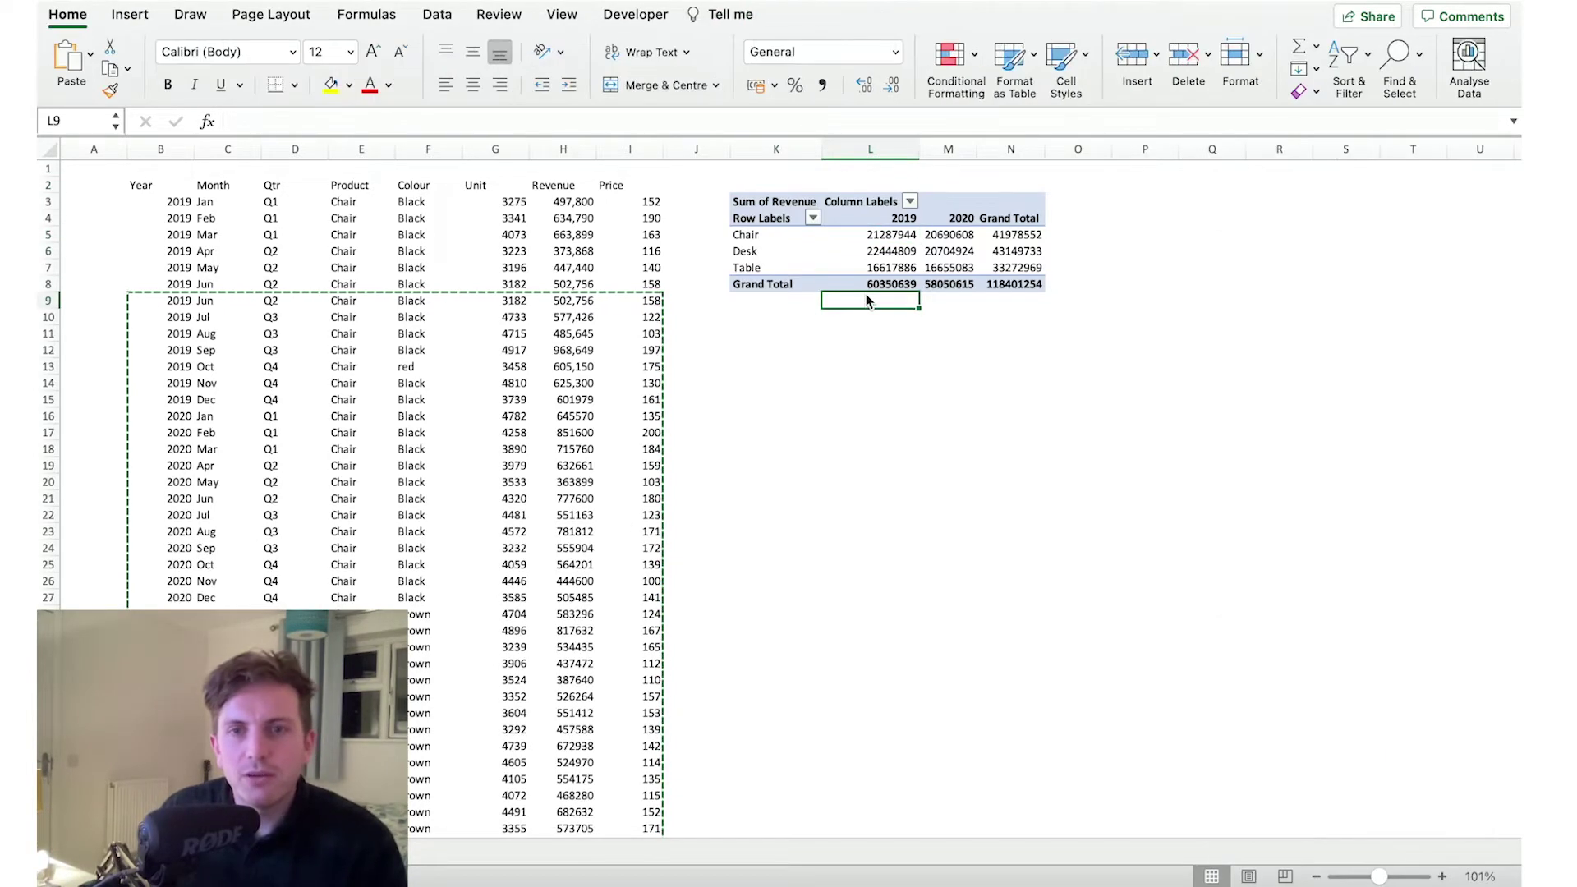
Expand the pivot's data source to B2:I430 so totals include the pasted rows.
left_click(875, 252)
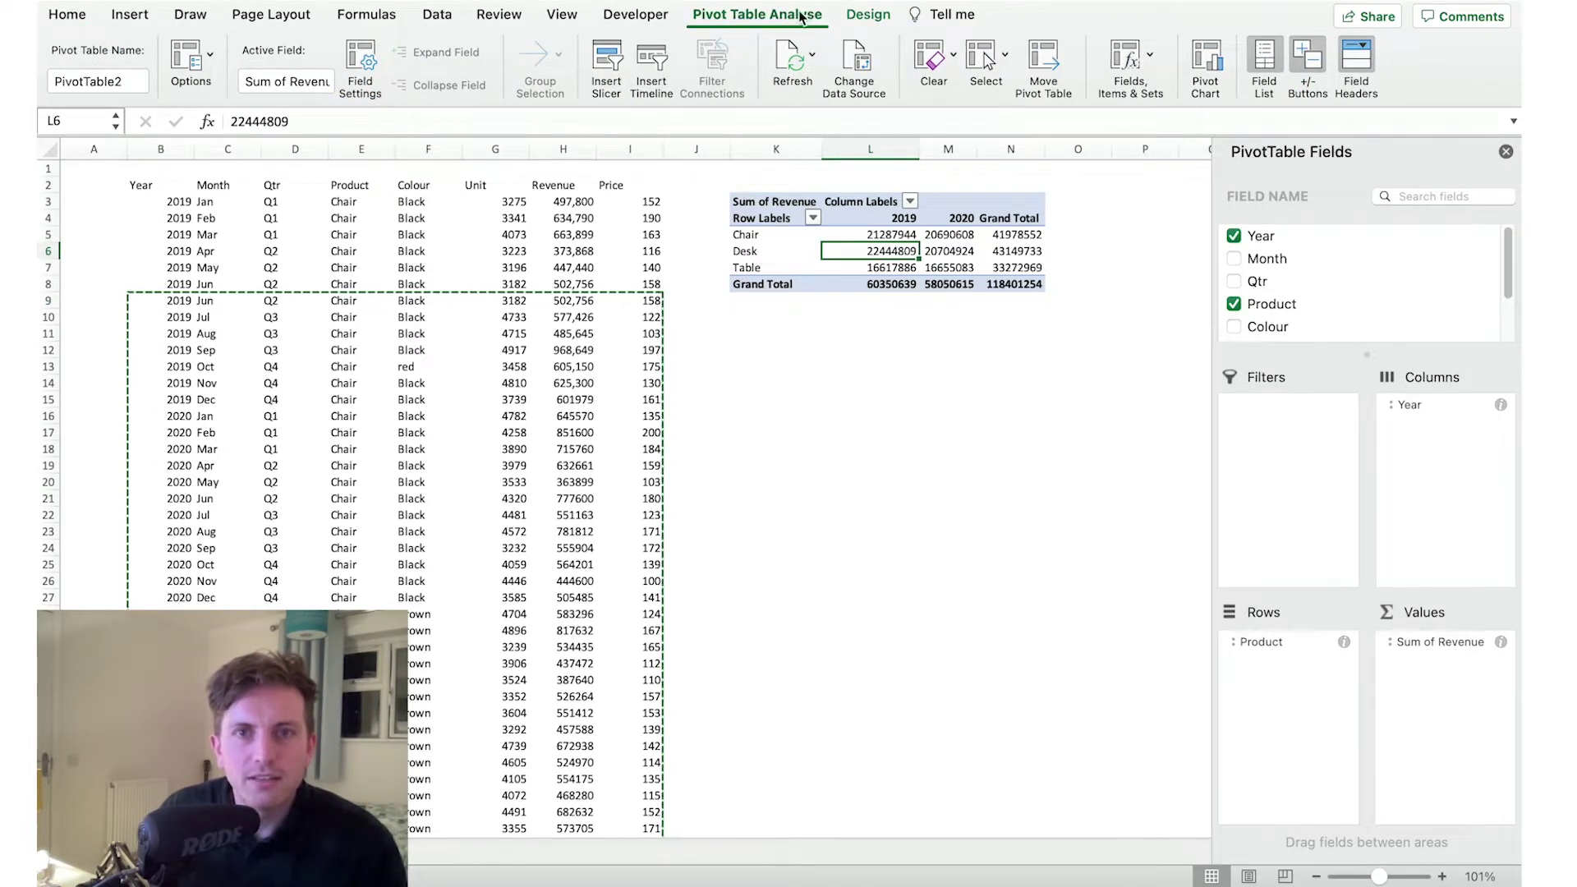
left_click(862, 66)
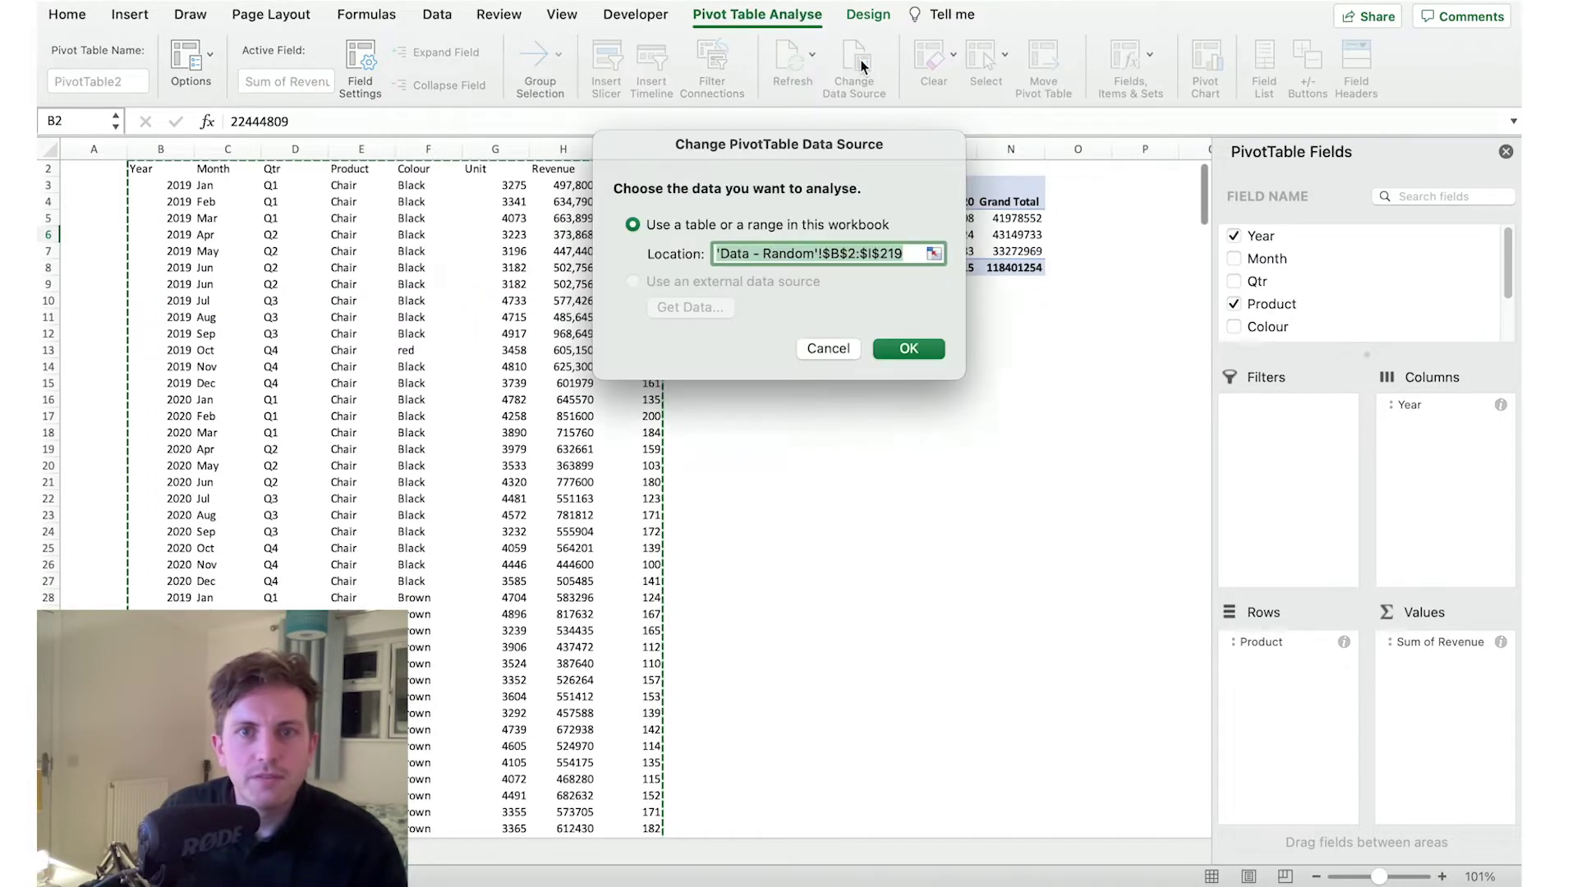
left_click(172, 174)
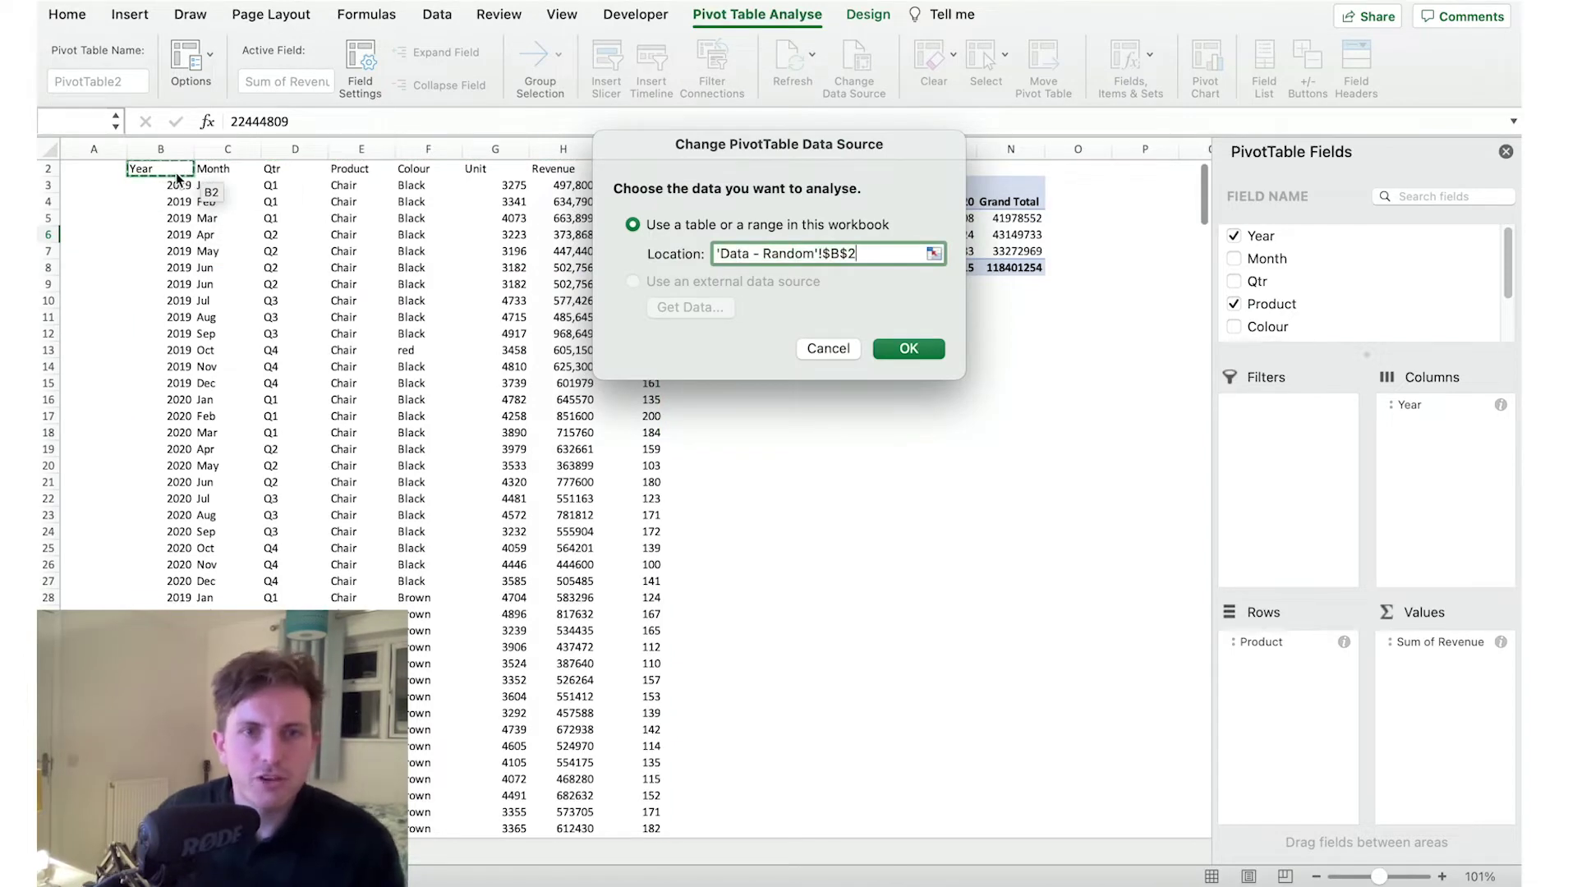
key("ctrl+shift+Right")
key("ctrl+shift+Down")
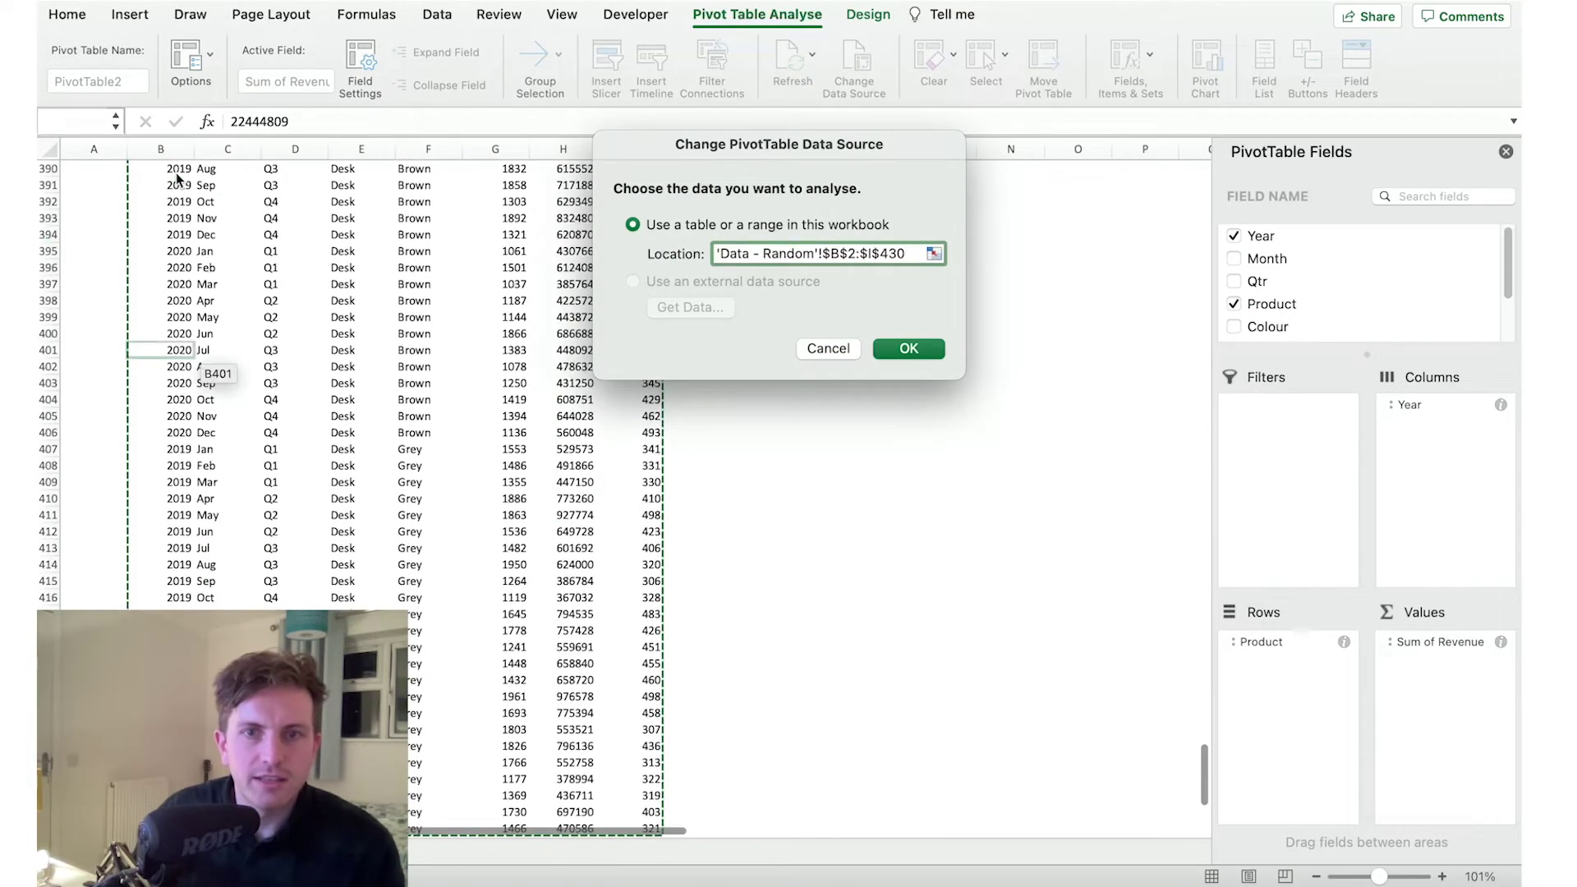
key("Return")
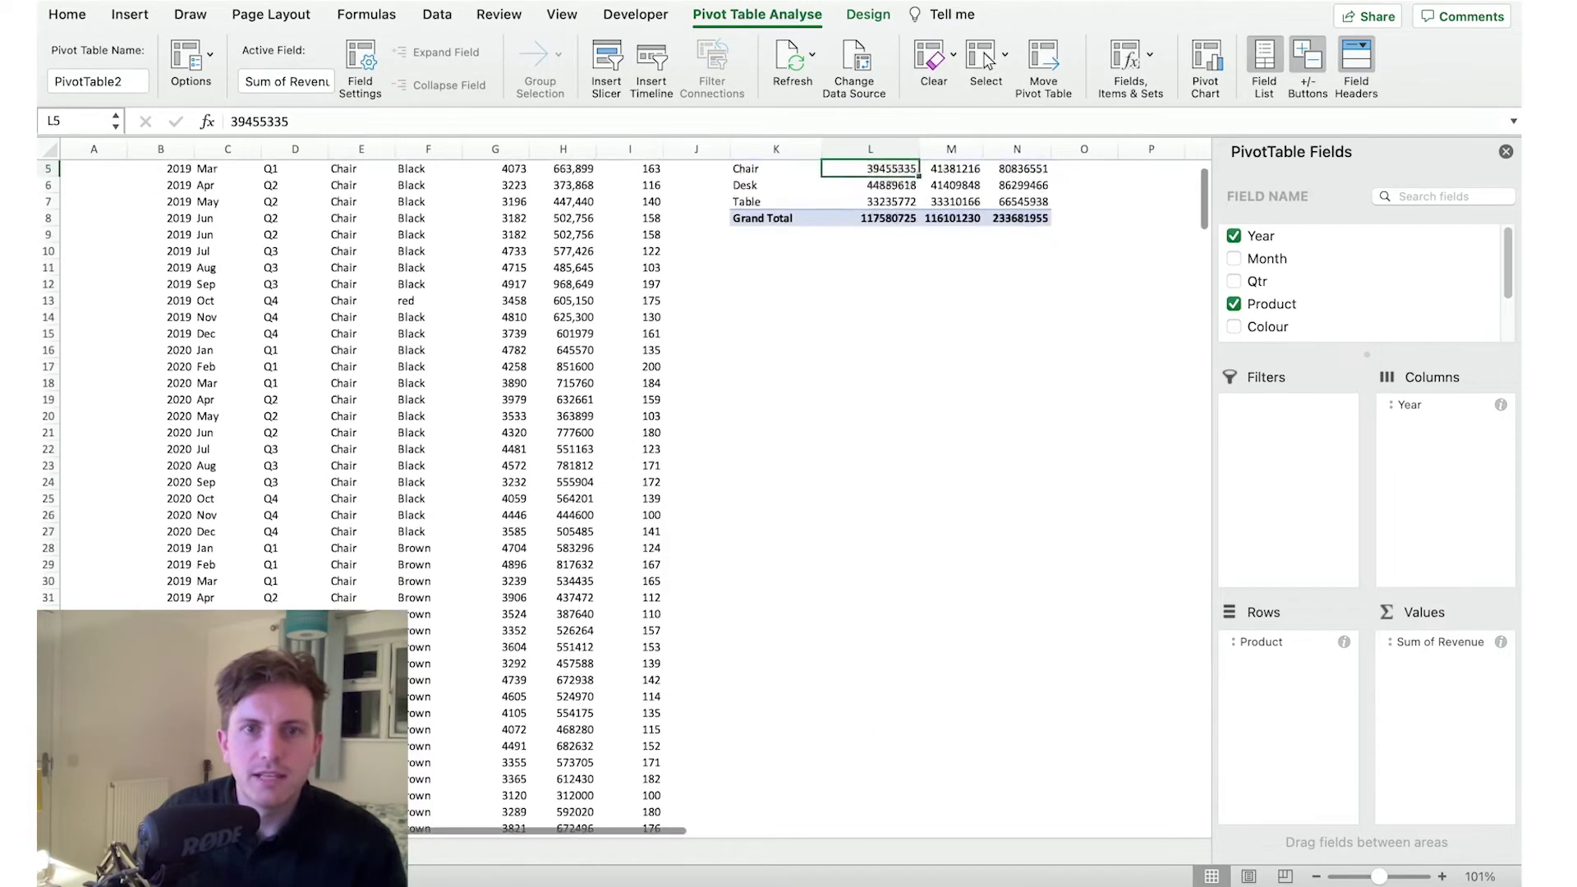
key("ctrl+Up")
key("ctrl+Up")
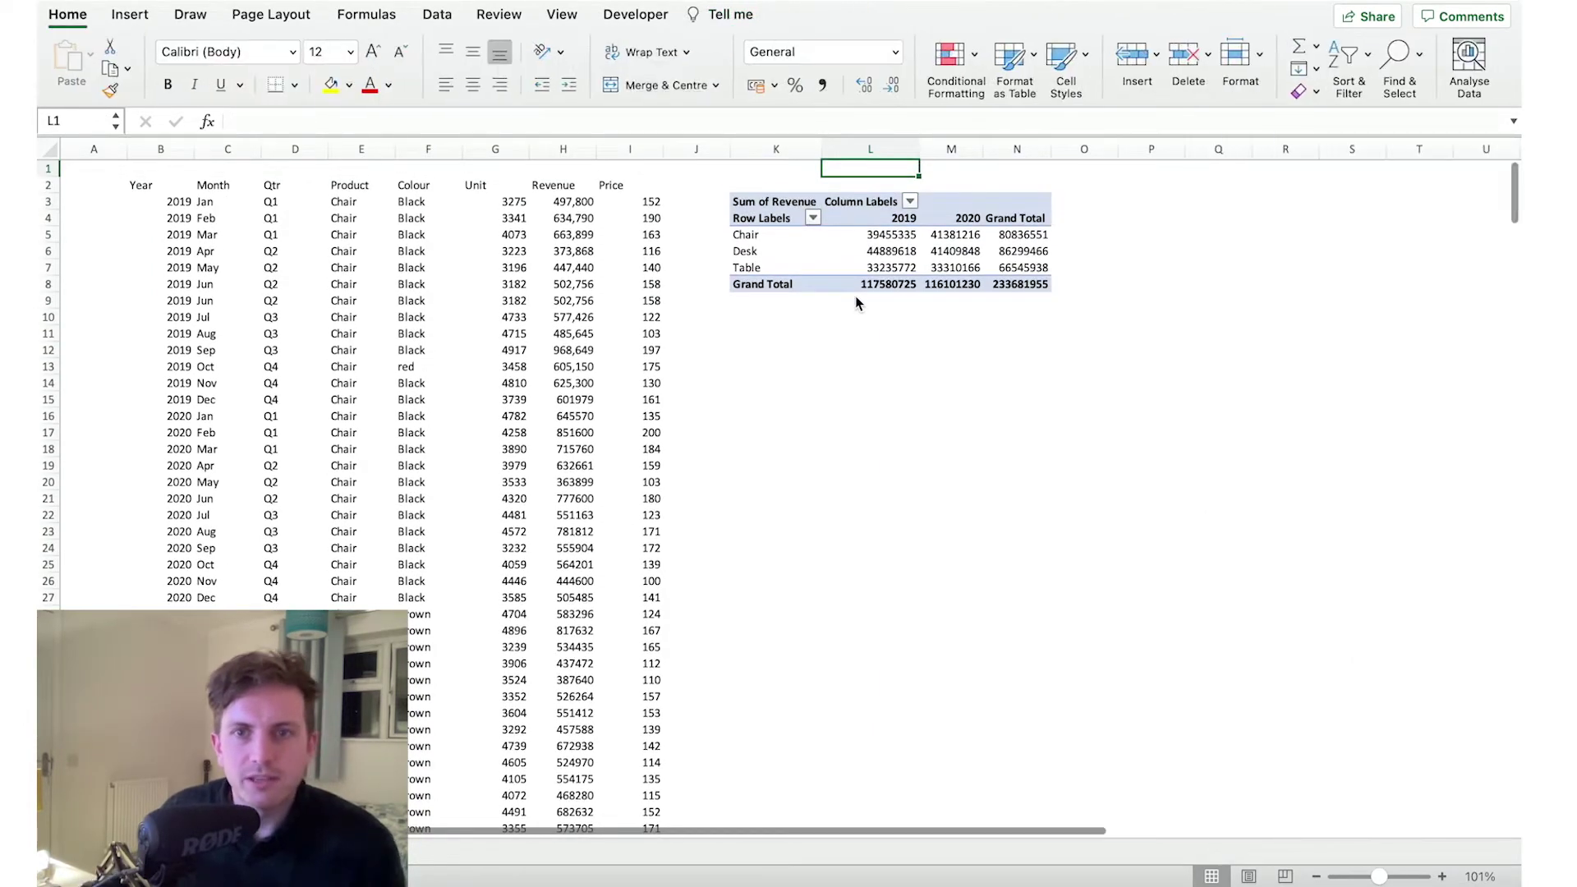
left_click(901, 239)
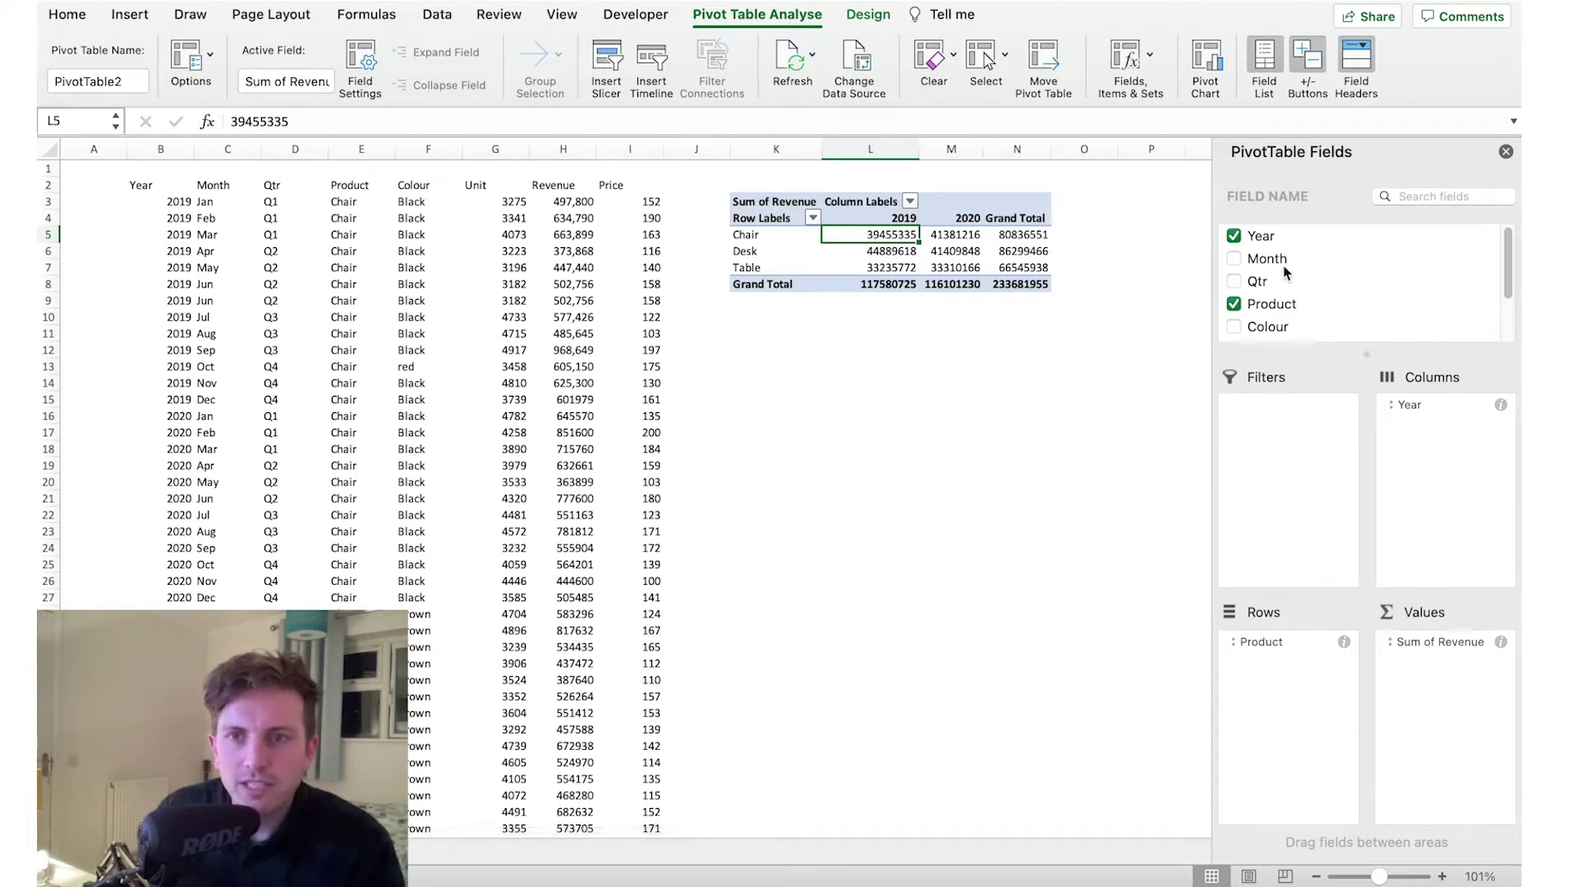
Add Colour under Product in Rows, then collapse and re-expand the Chair, Desk and Table groups.
scroll(1286, 272, "down", 1)
left_click(1277, 310)
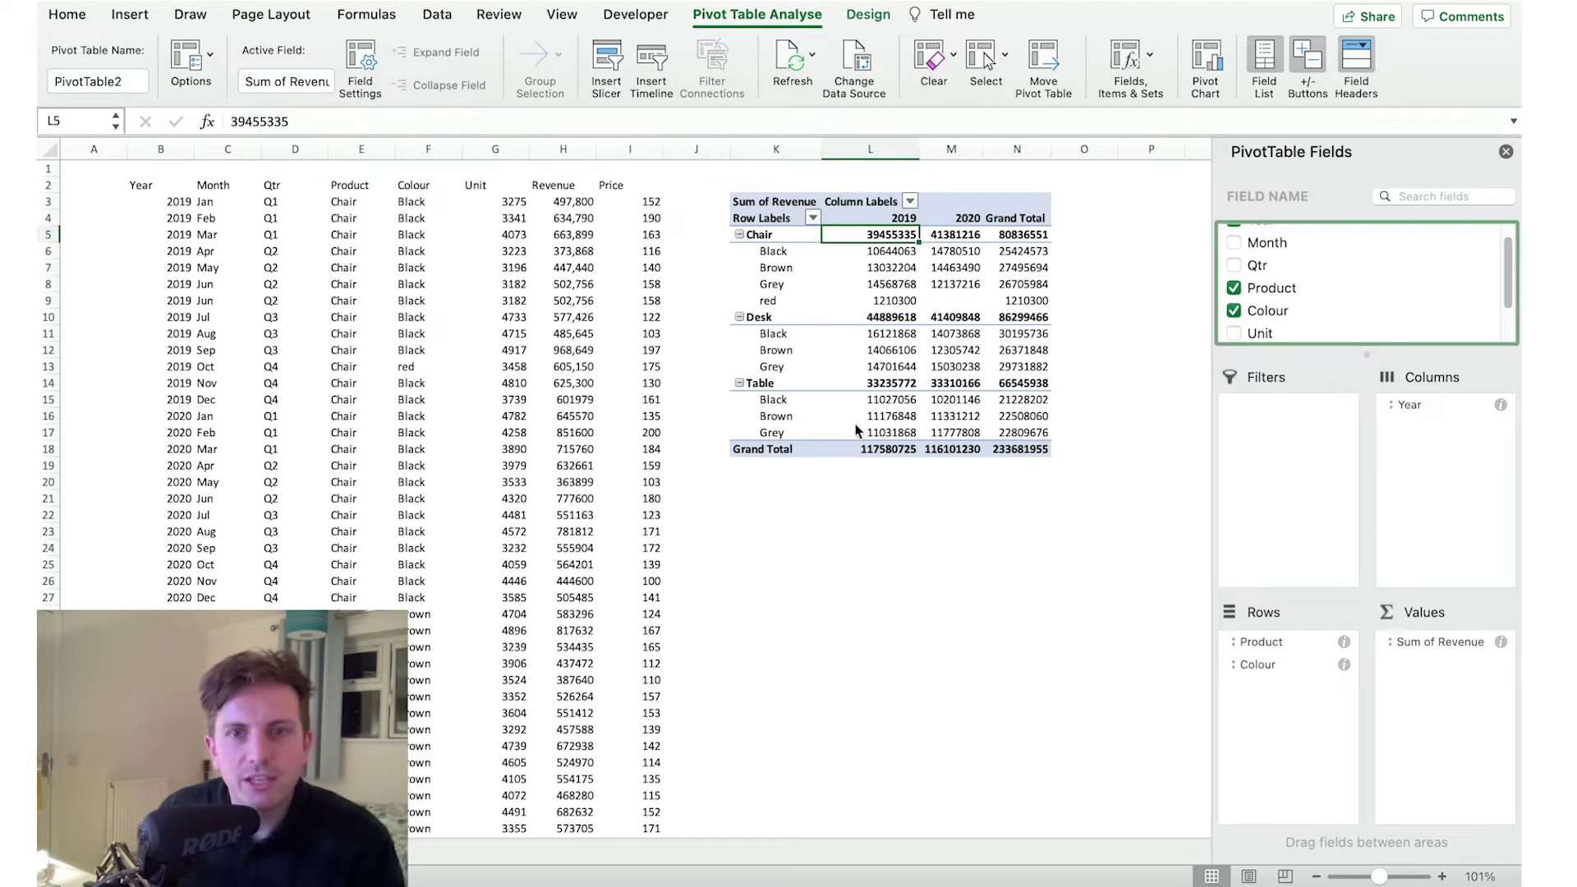
left_click(739, 235)
left_click(740, 252)
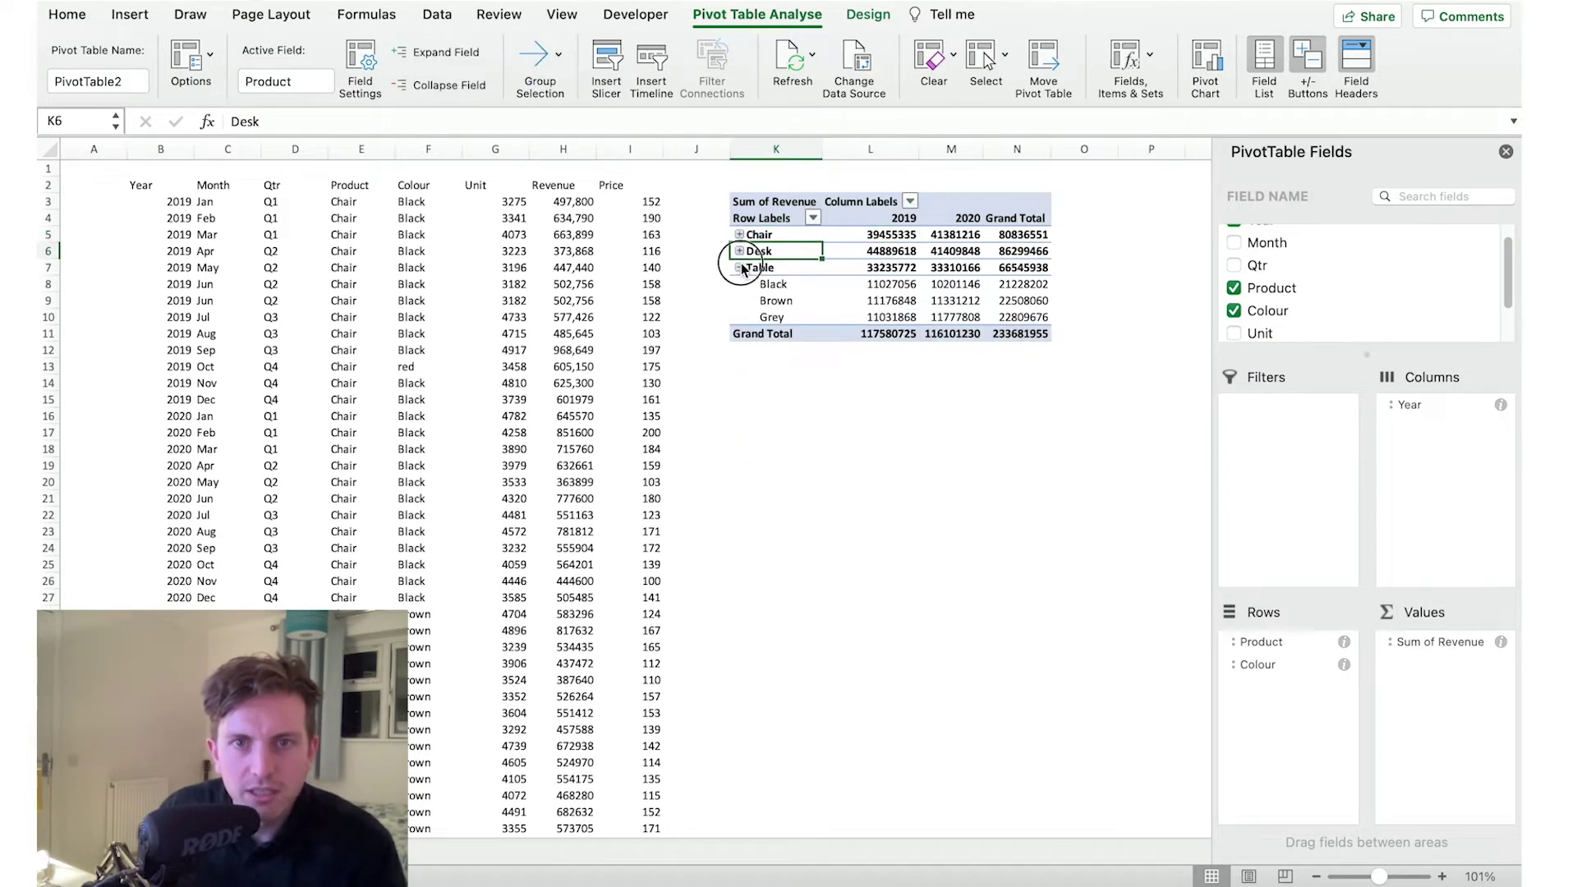
left_click(739, 267)
left_click(740, 268)
left_click(740, 252)
left_click(739, 235)
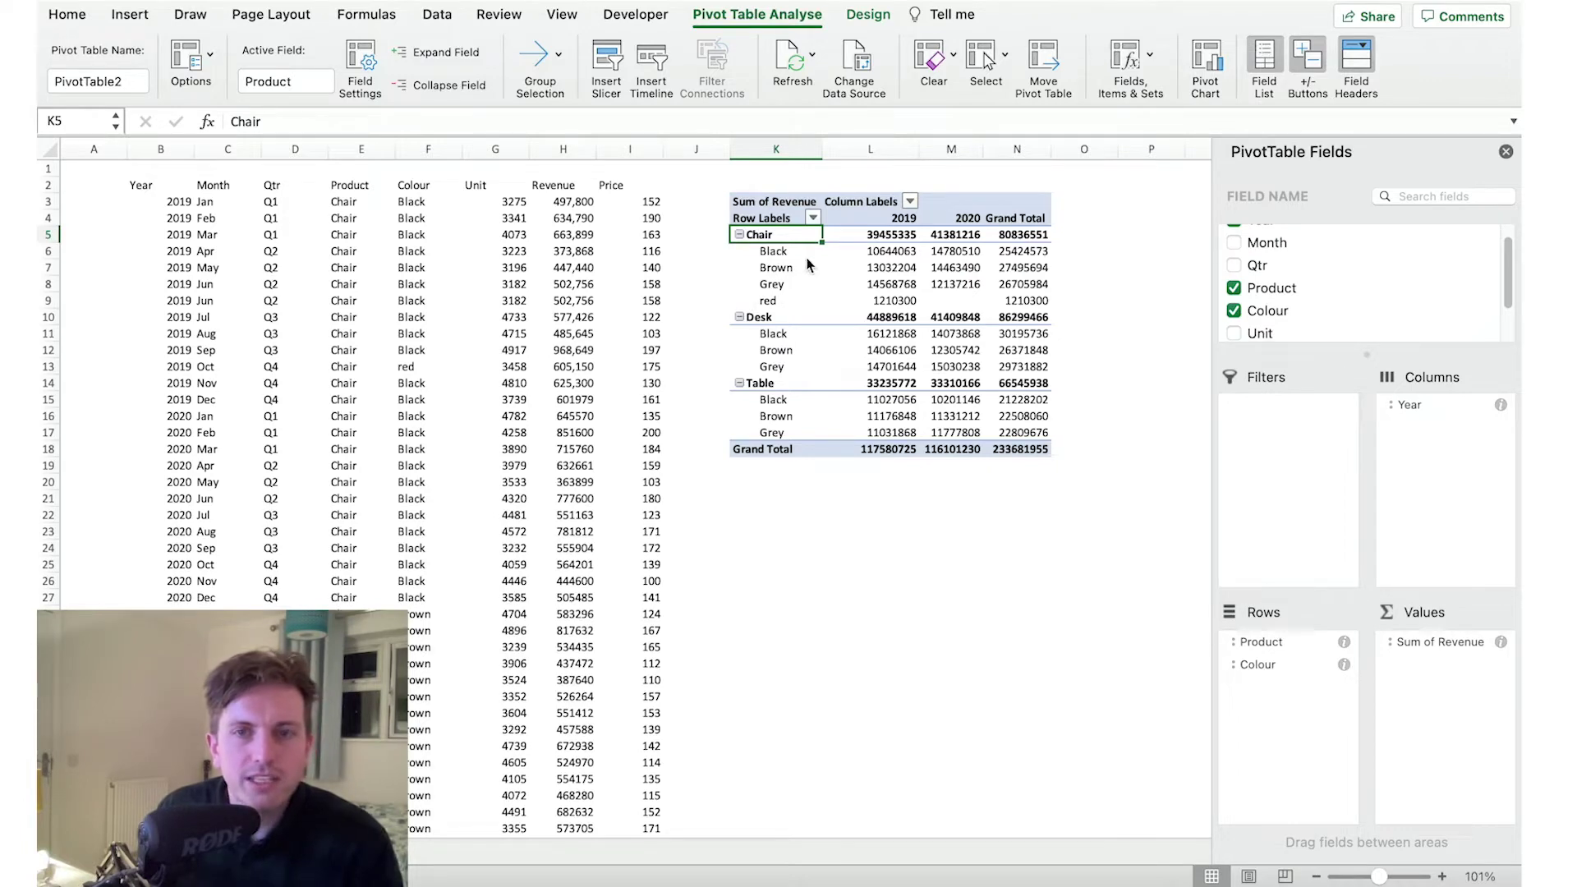
Switch the pivot table's report layout to Tabular Form.
left_click(865, 15)
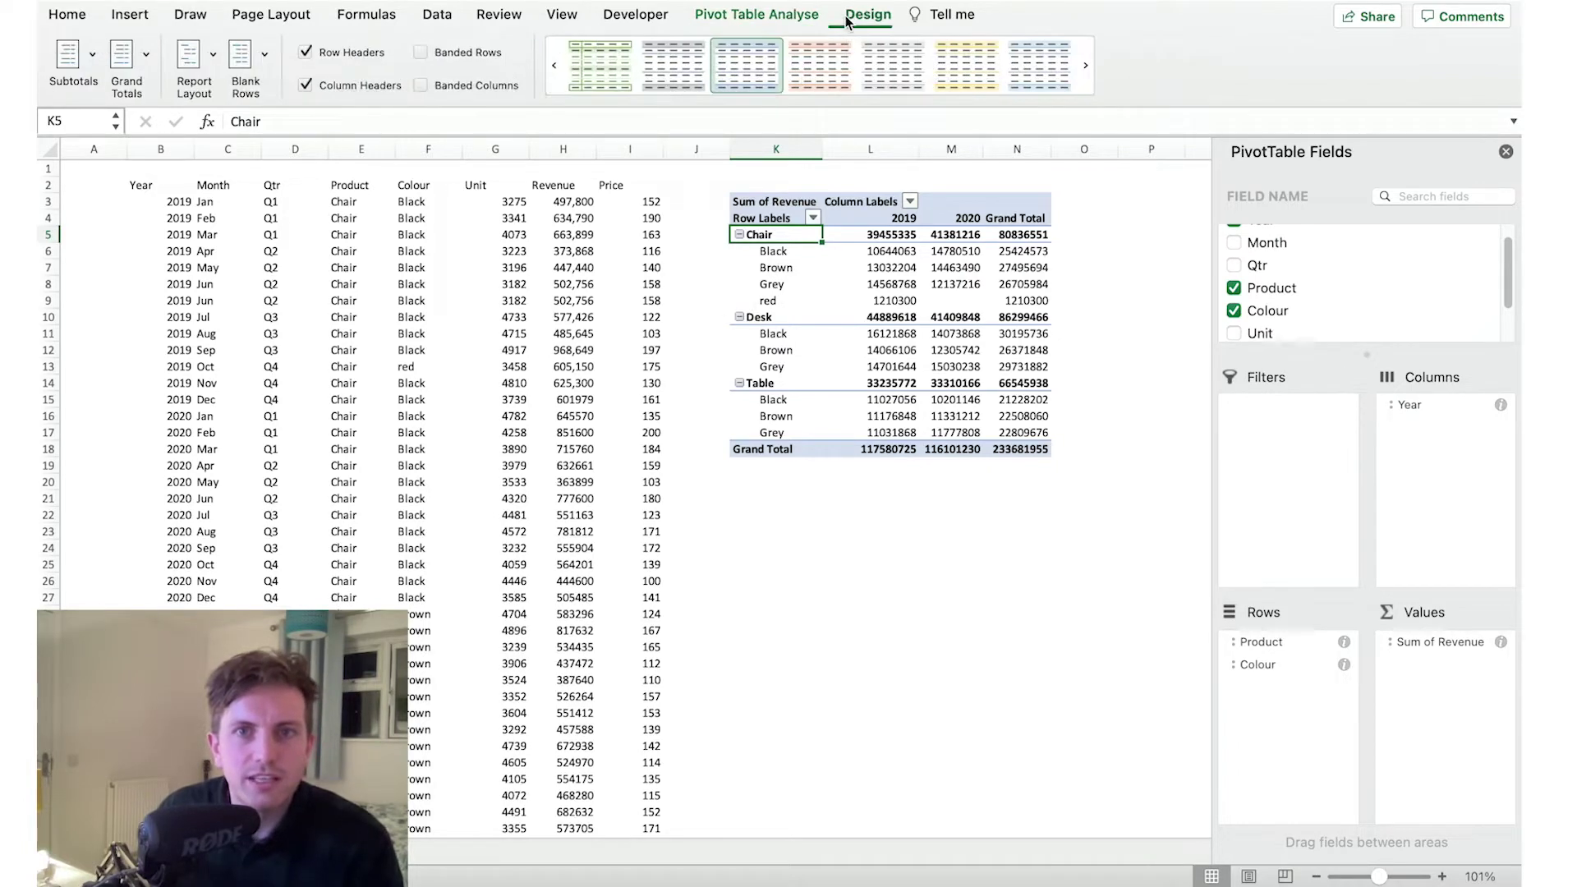
right_click(823, 269)
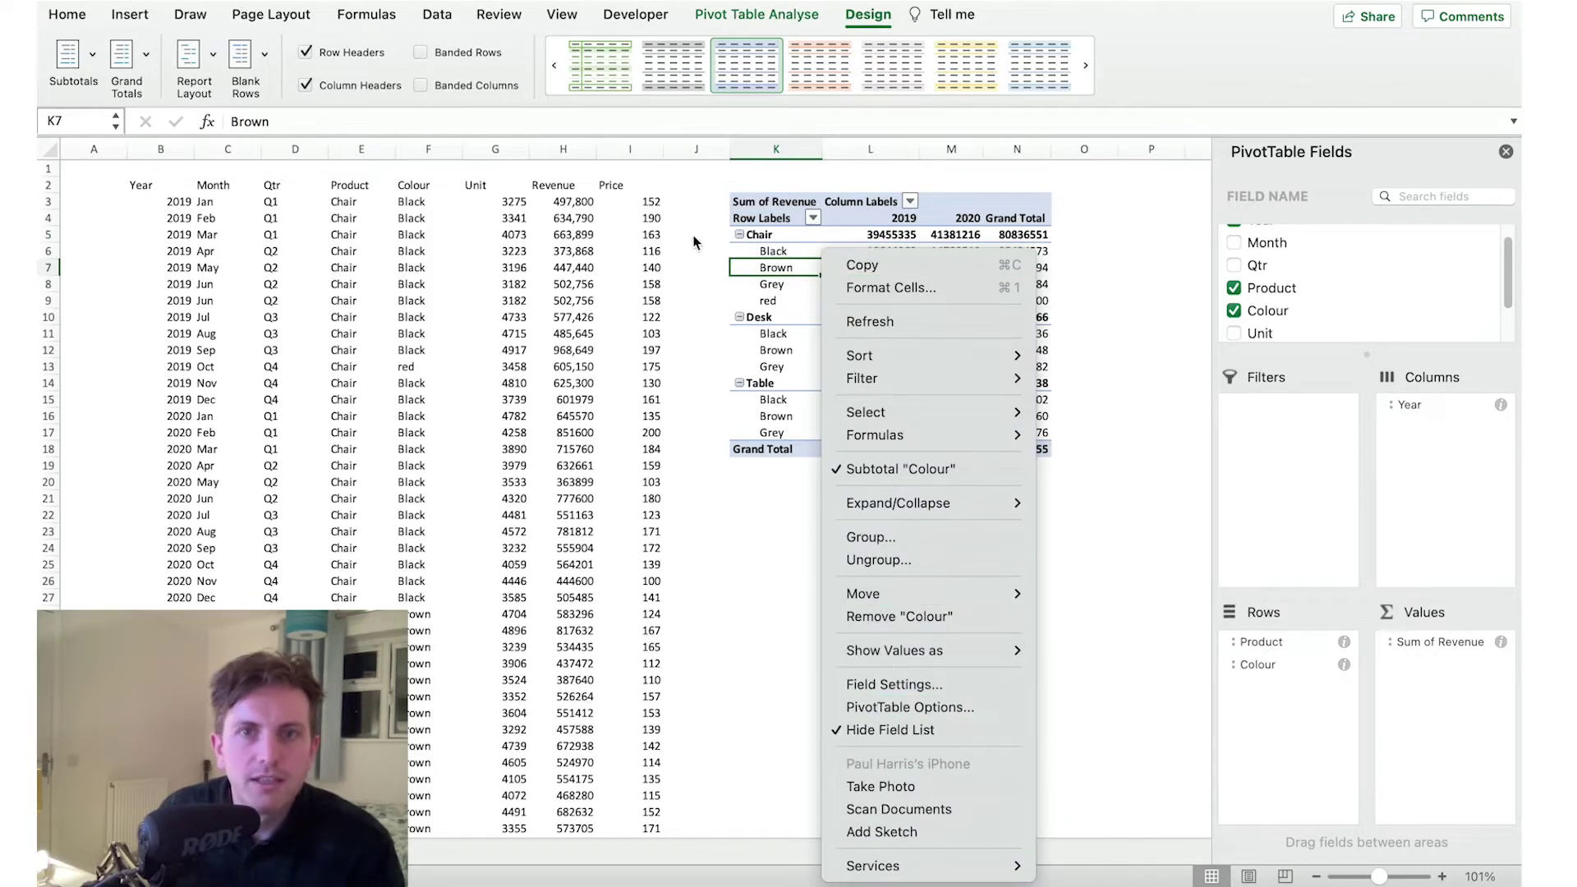
left_click(862, 22)
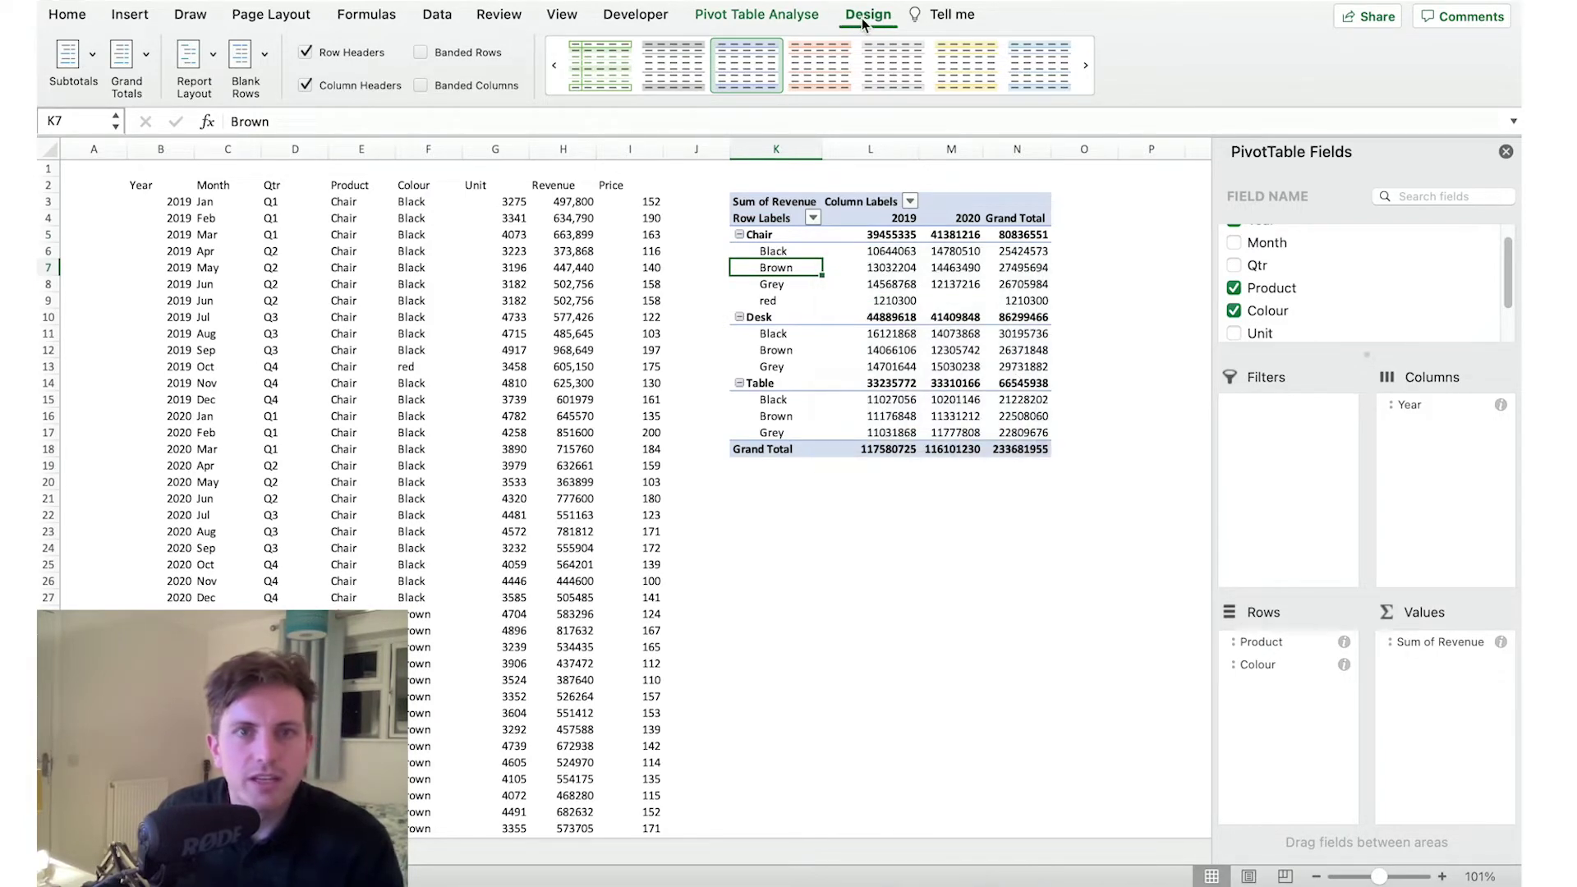
left_click(211, 64)
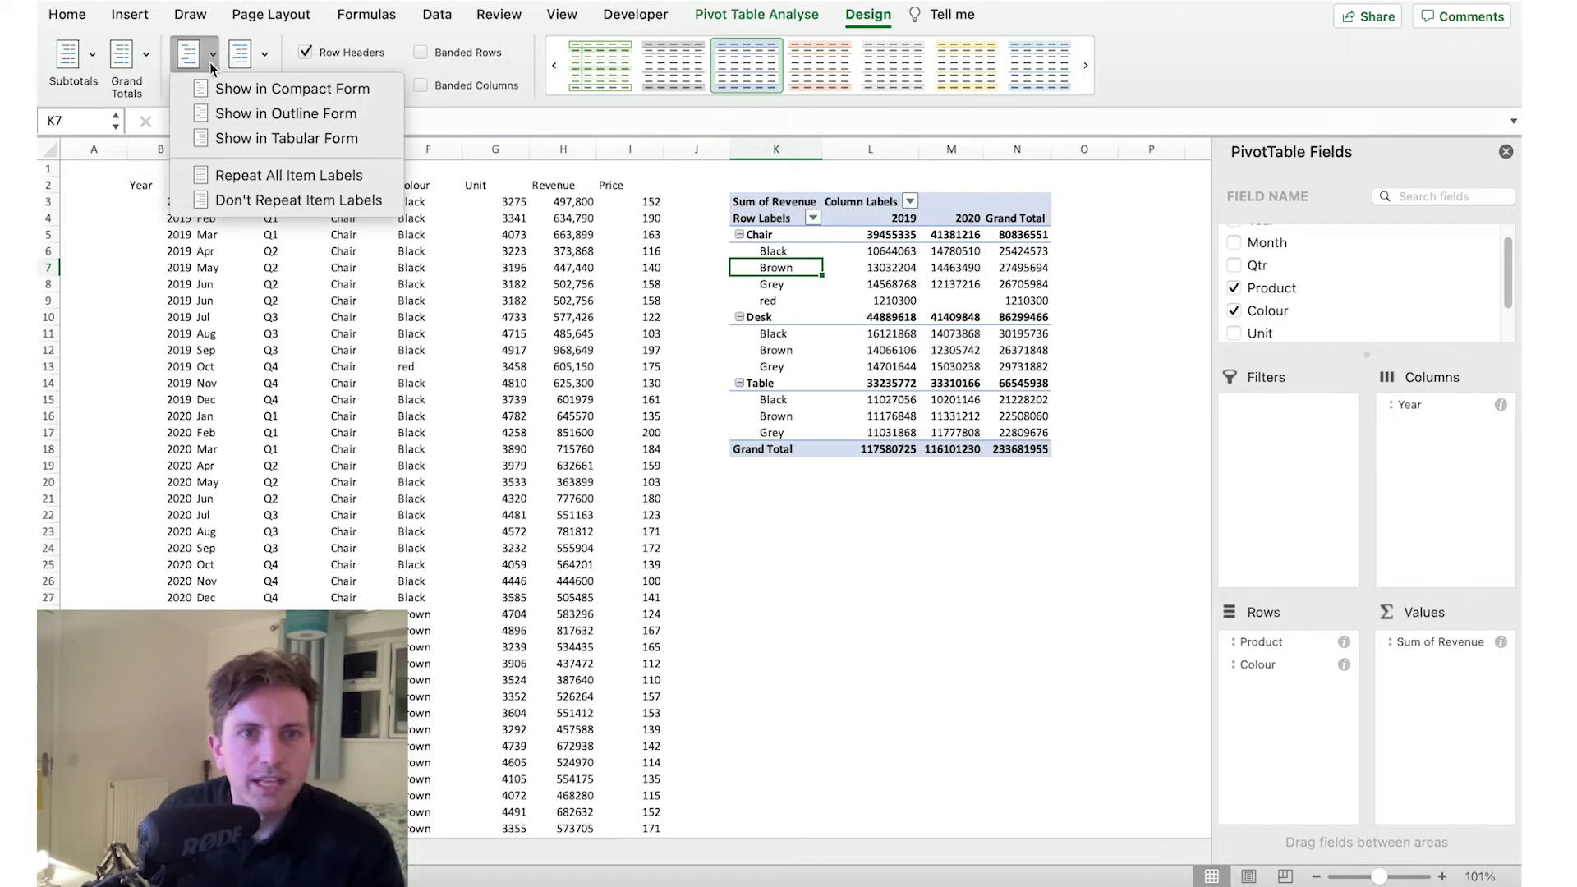
left_click(244, 138)
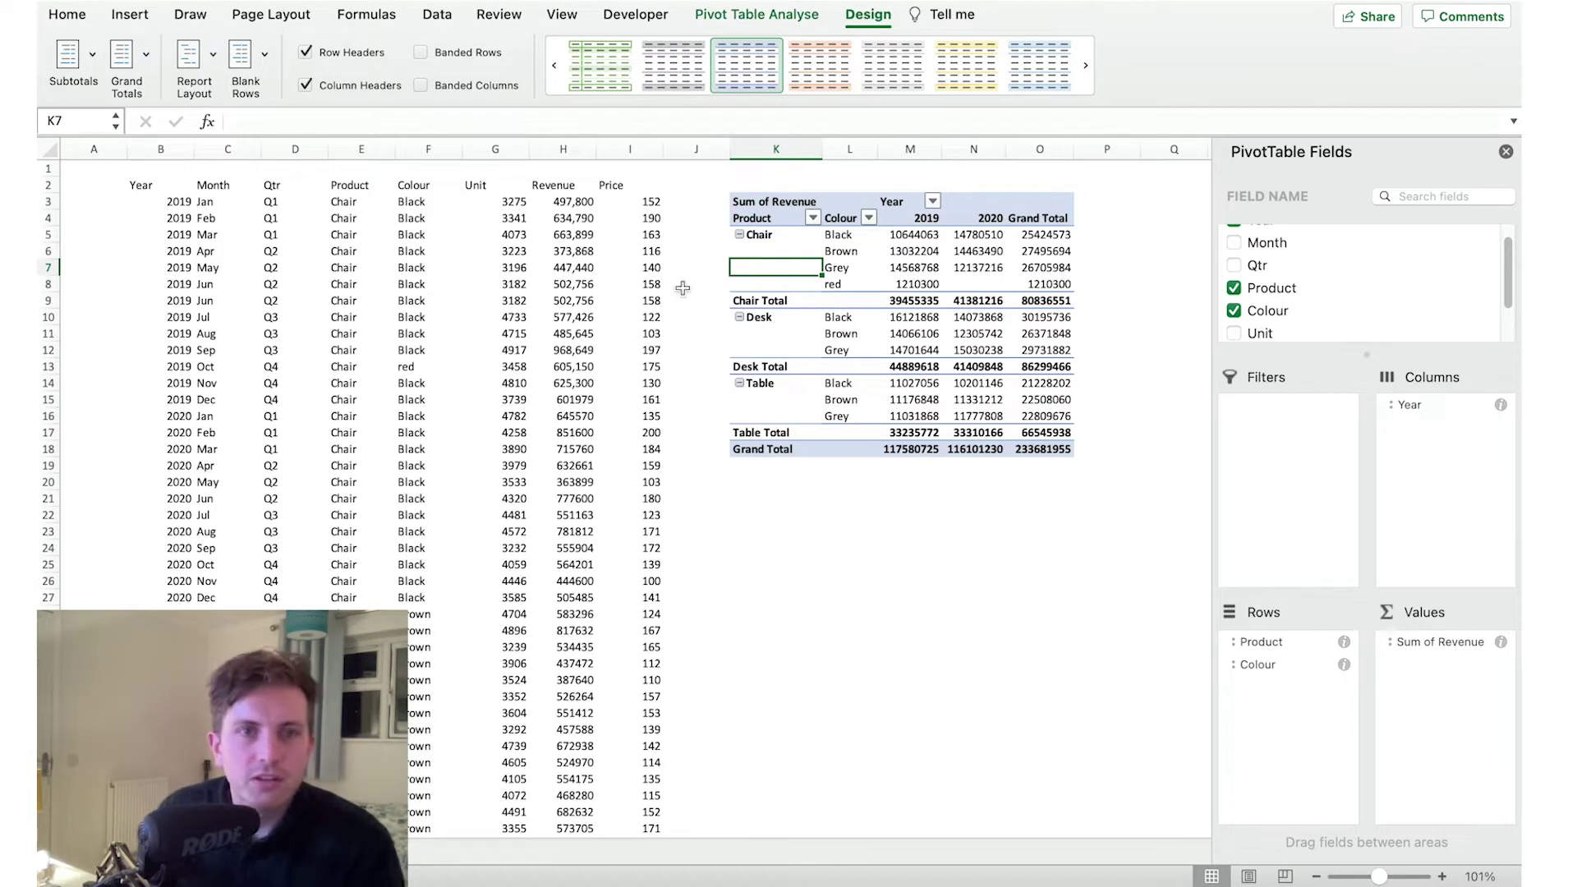
Hide subtotals, turn grand totals off for rows and columns, and repeat all item labels.
left_click(70, 56)
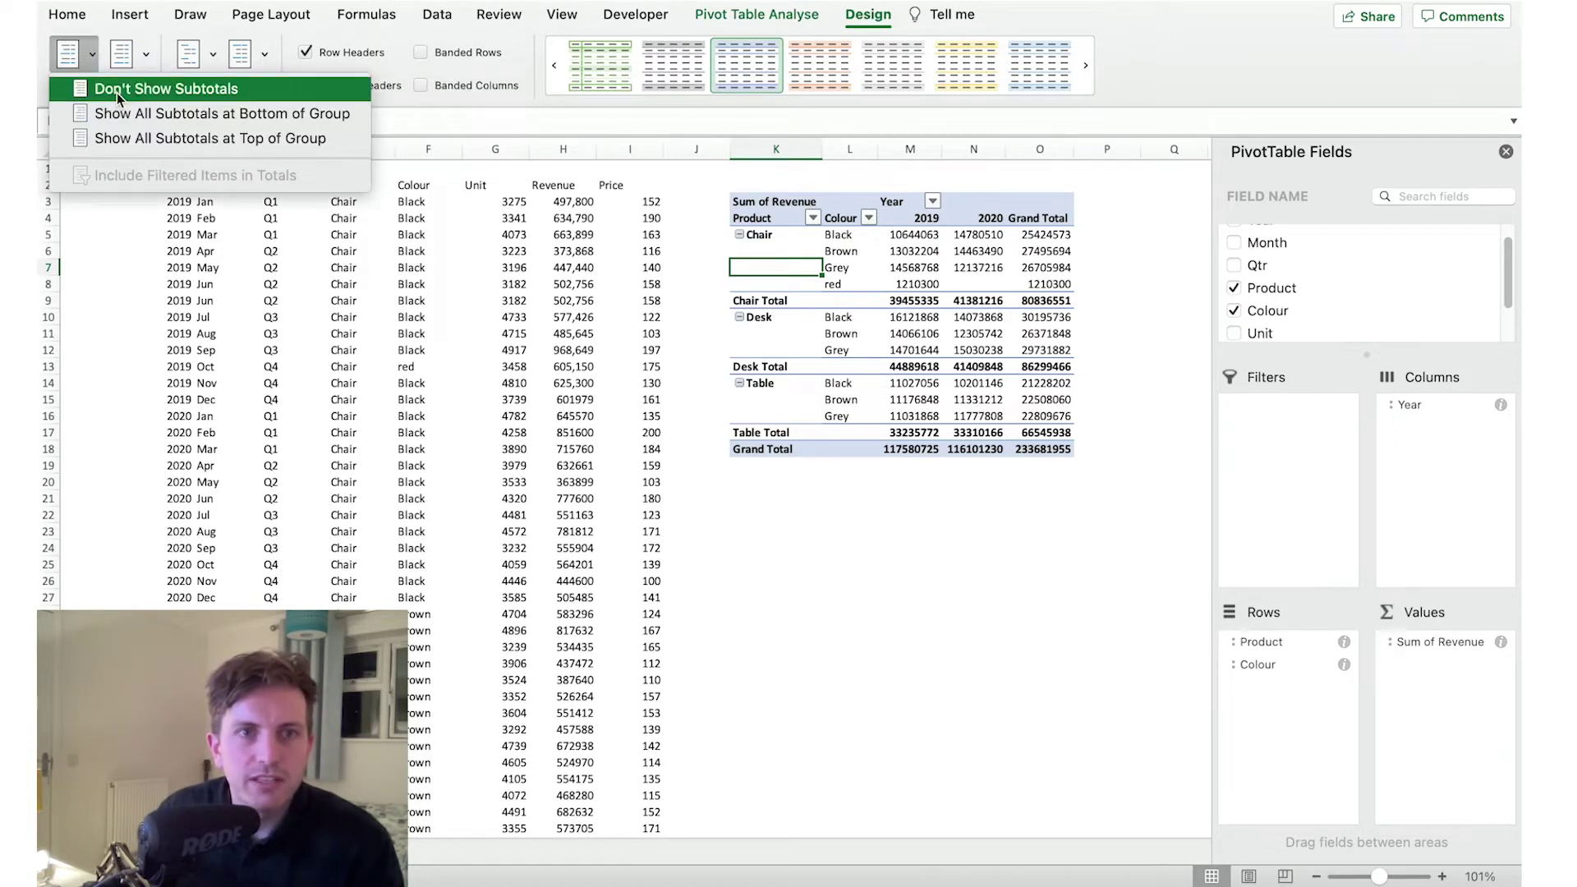
left_click(116, 92)
left_click(144, 60)
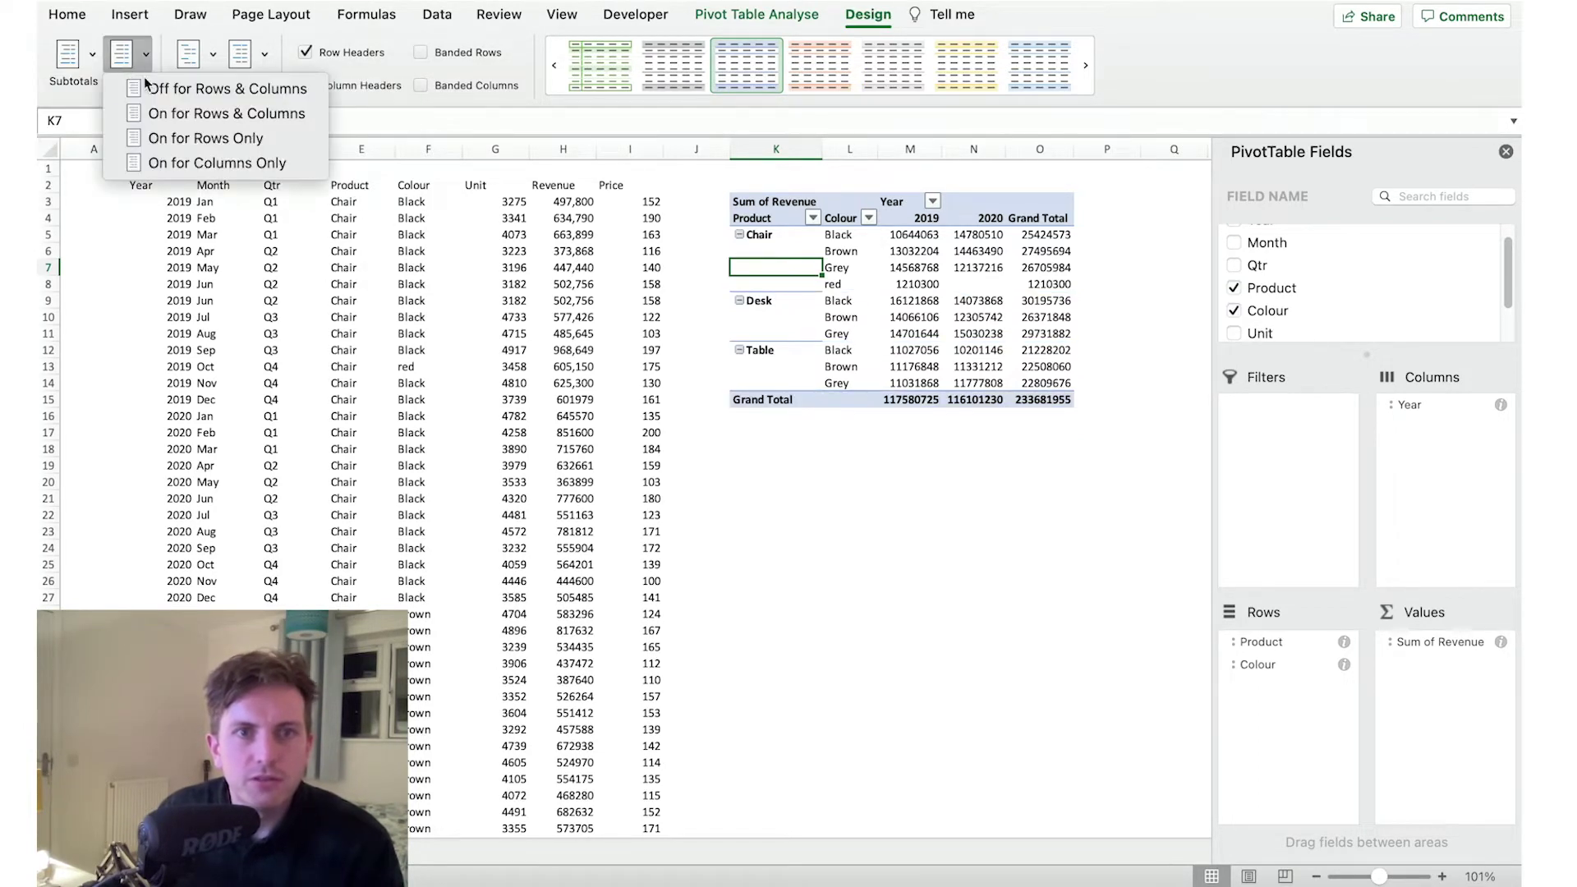
left_click(194, 92)
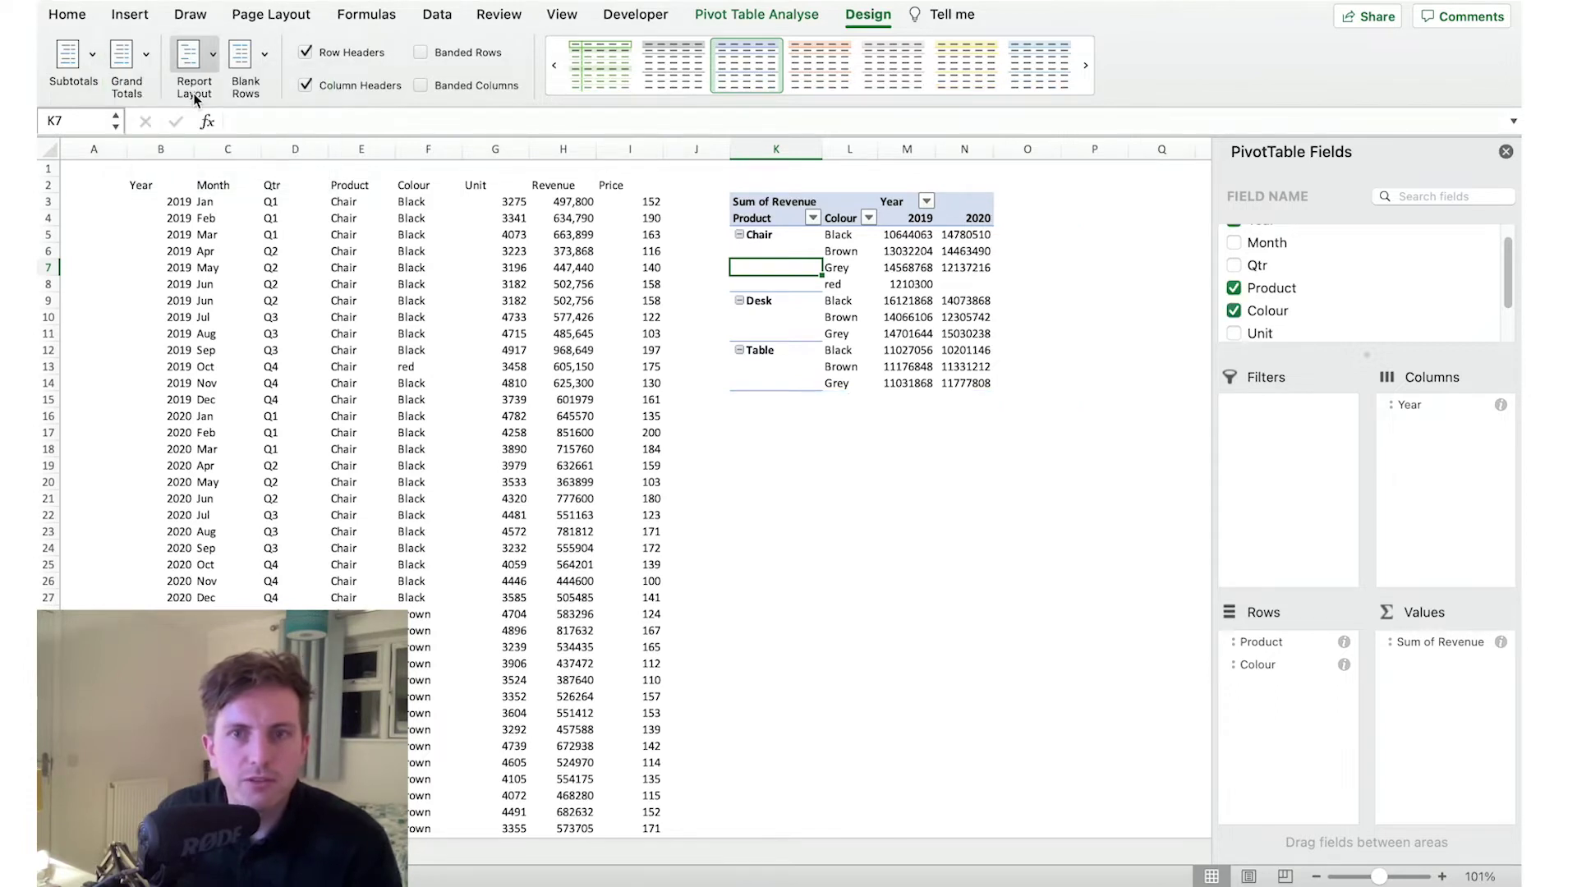
left_click(194, 92)
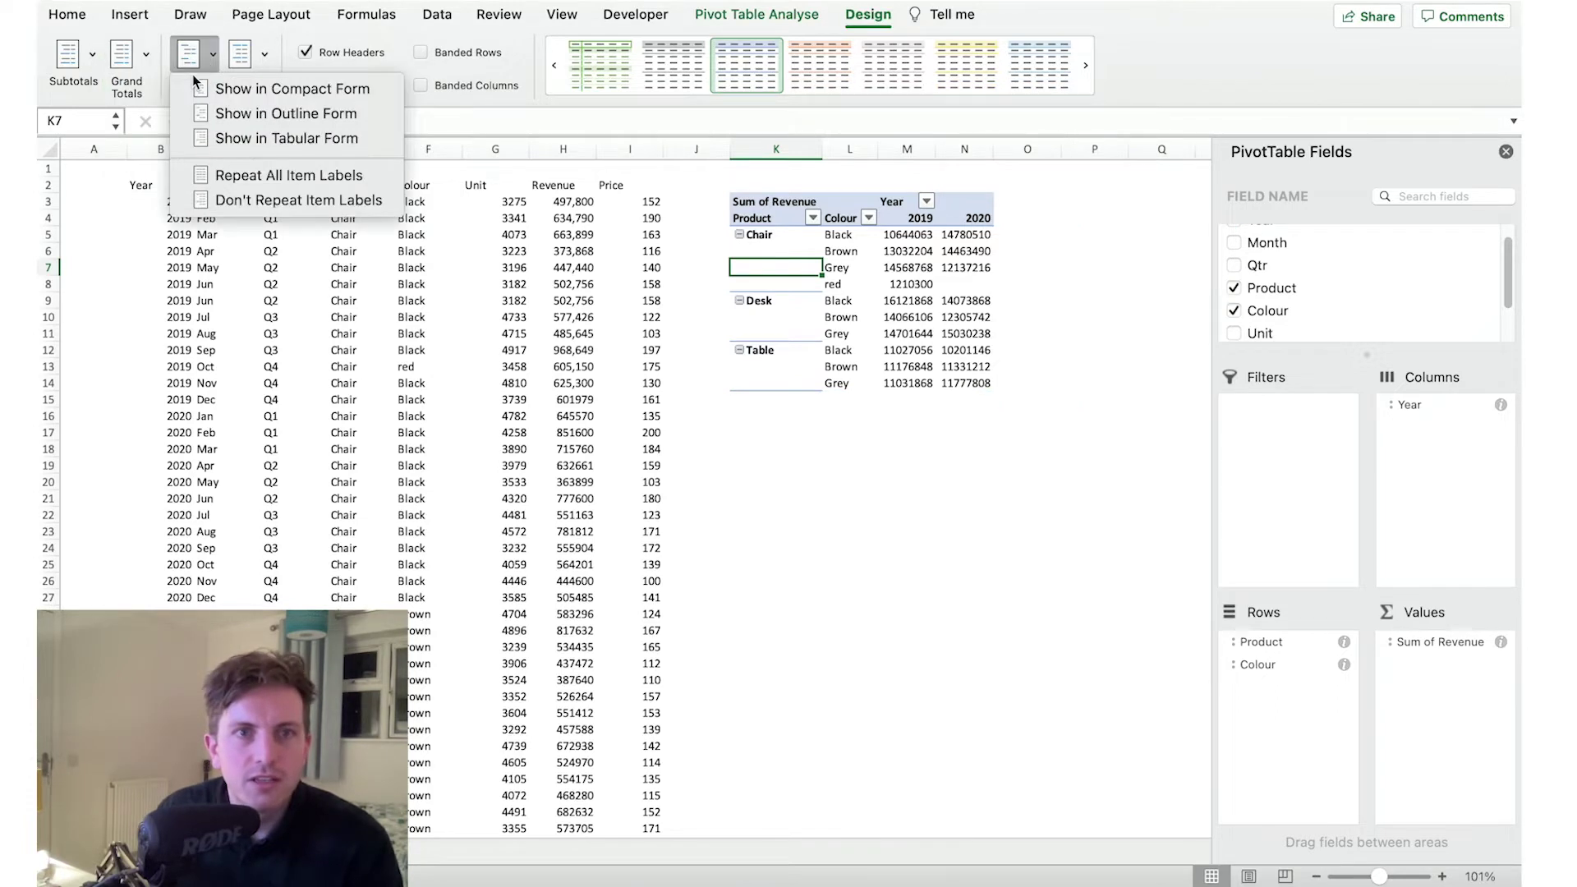
left_click(280, 190)
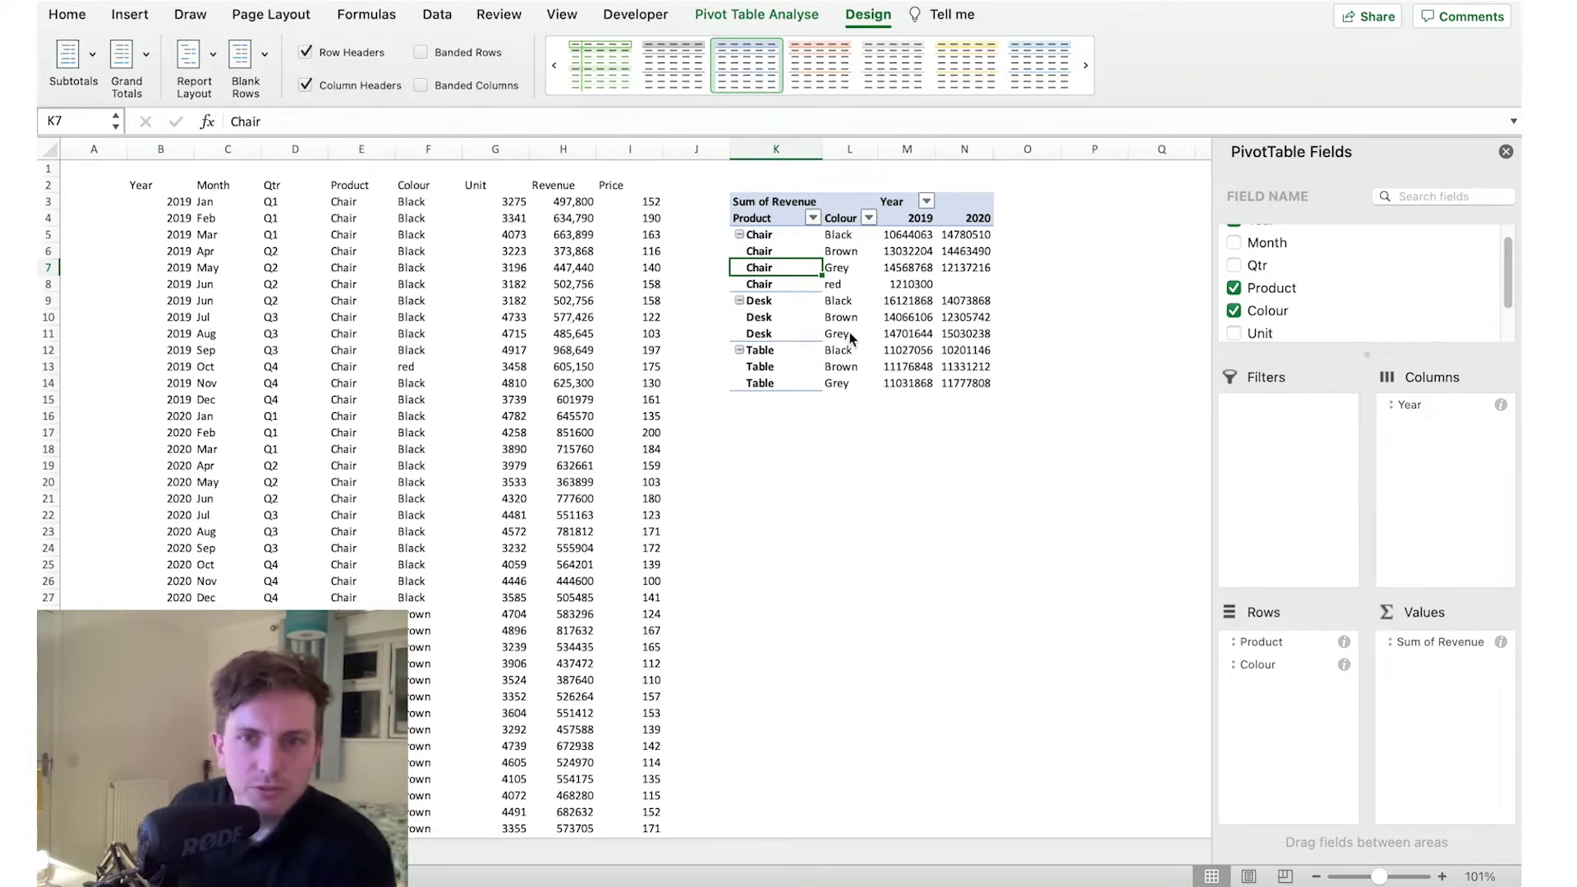
left_click(911, 284)
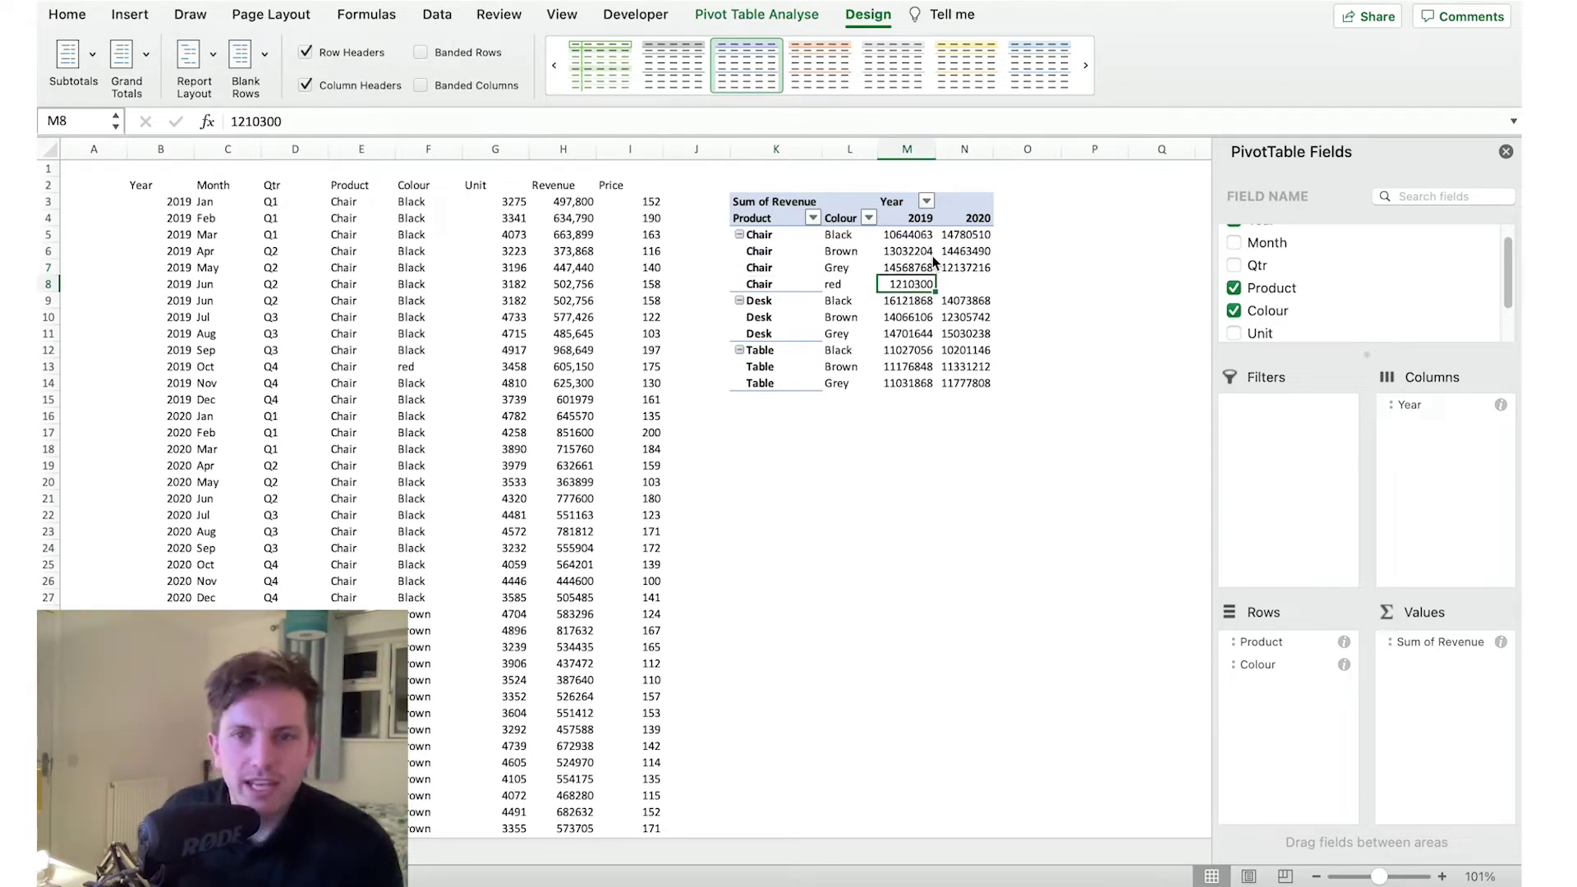
left_click(1068, 249)
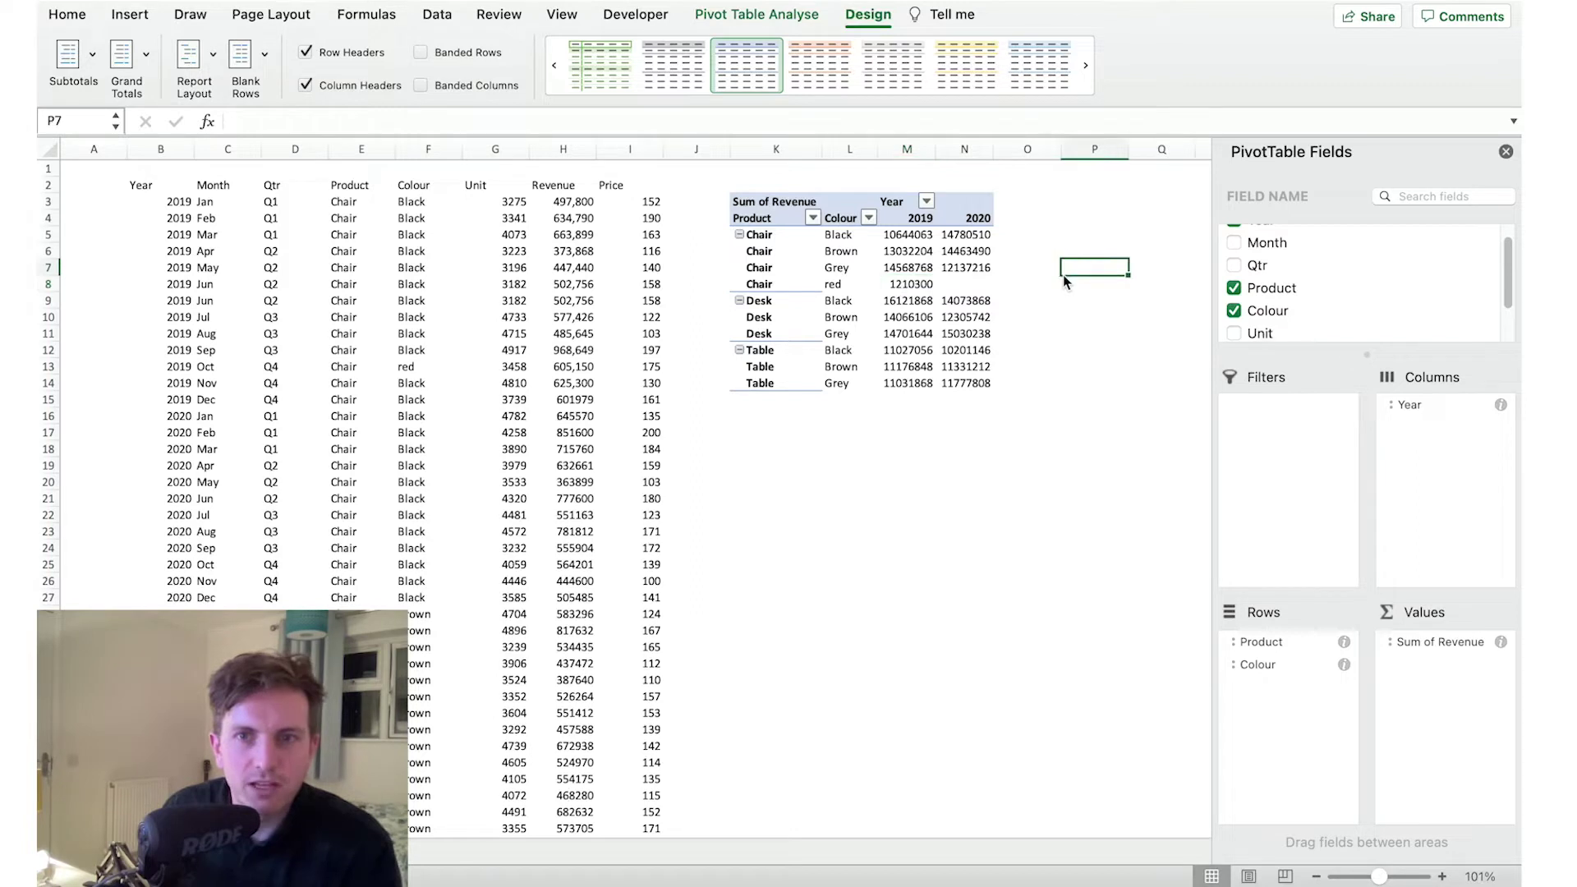
type("=")
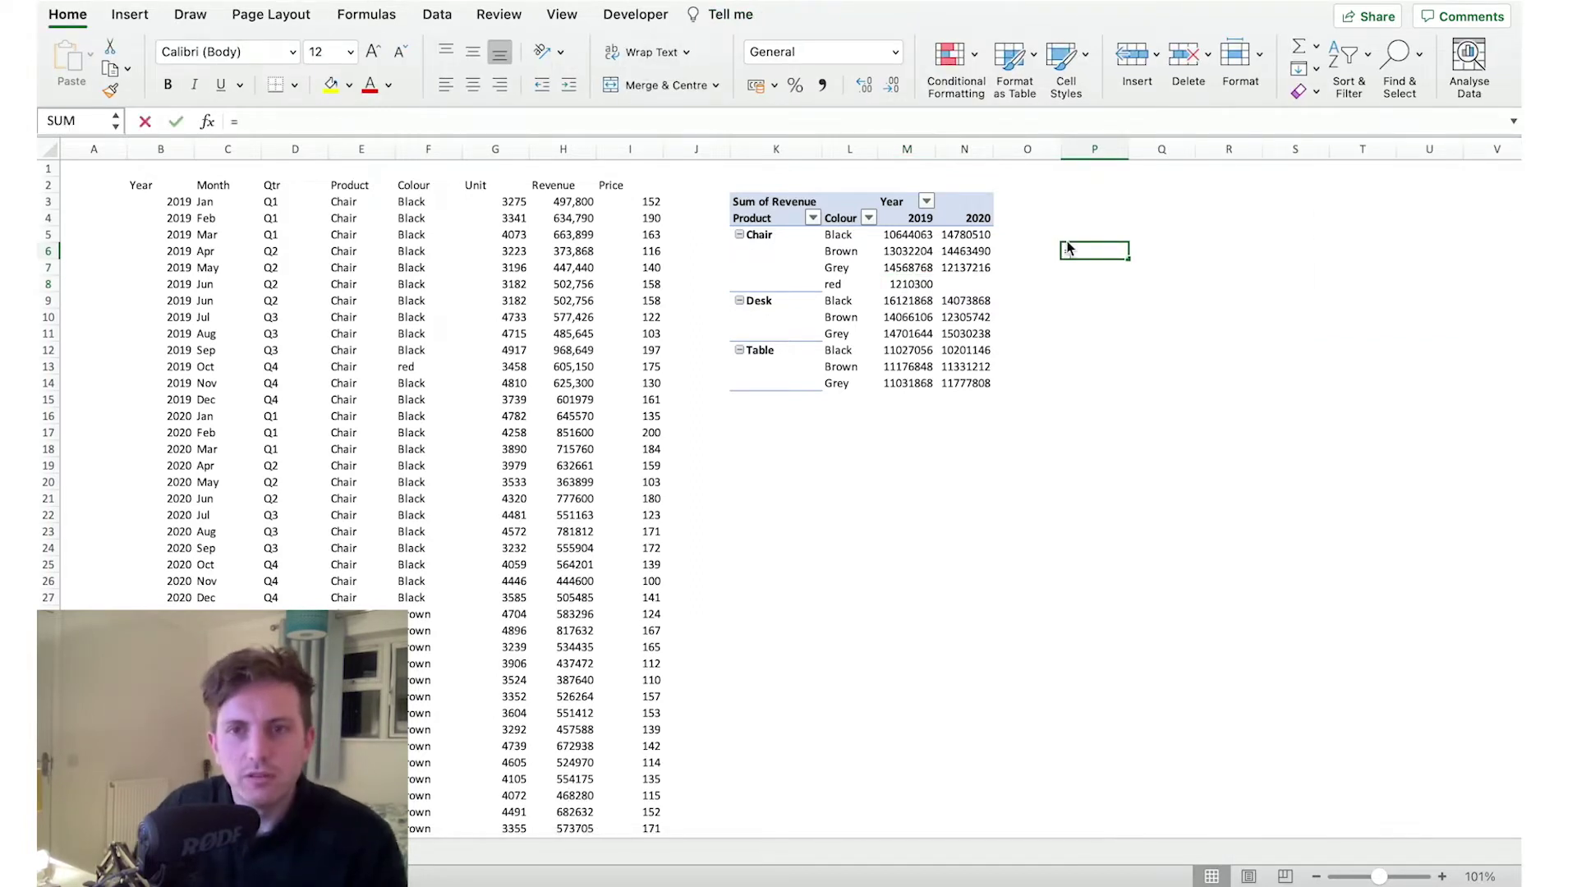
key("Left")
key("Left")
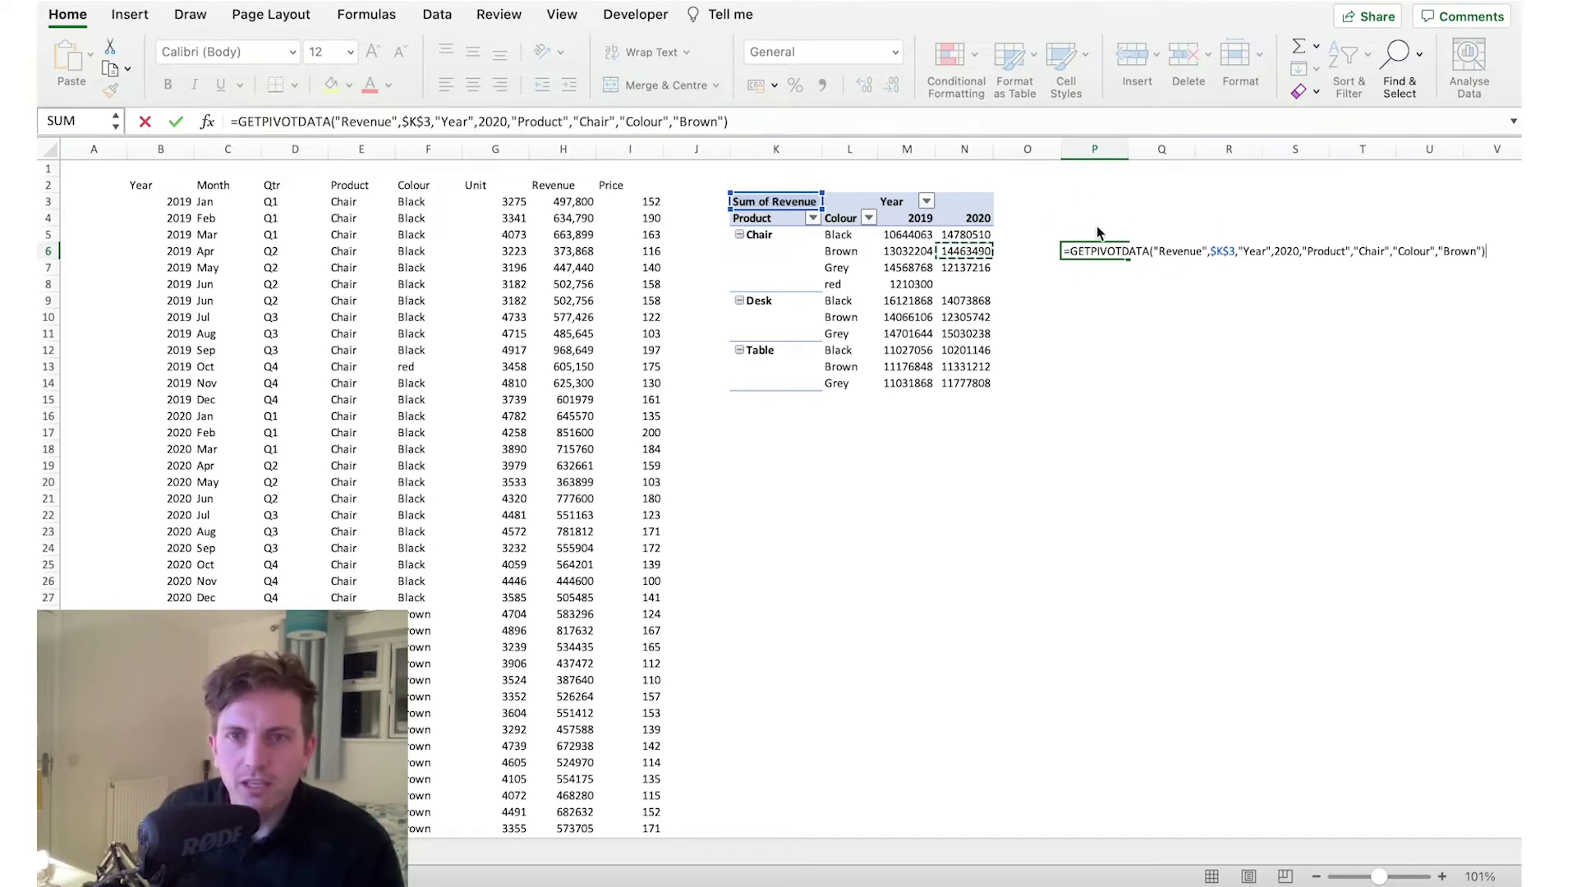
key("Escape")
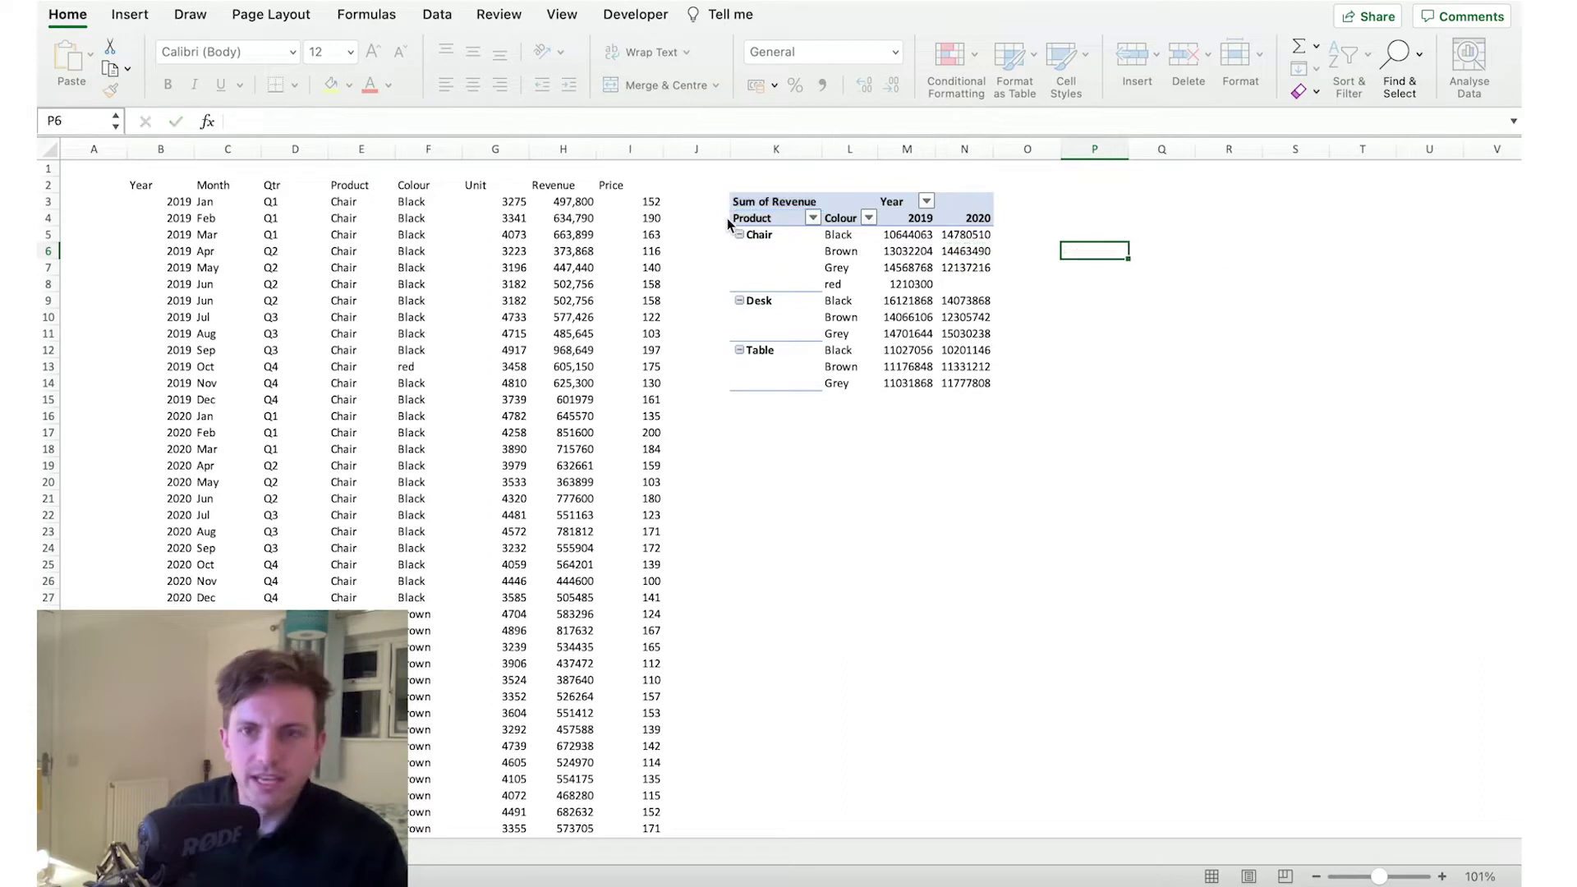
type("=")
key("Left")
key("Left")
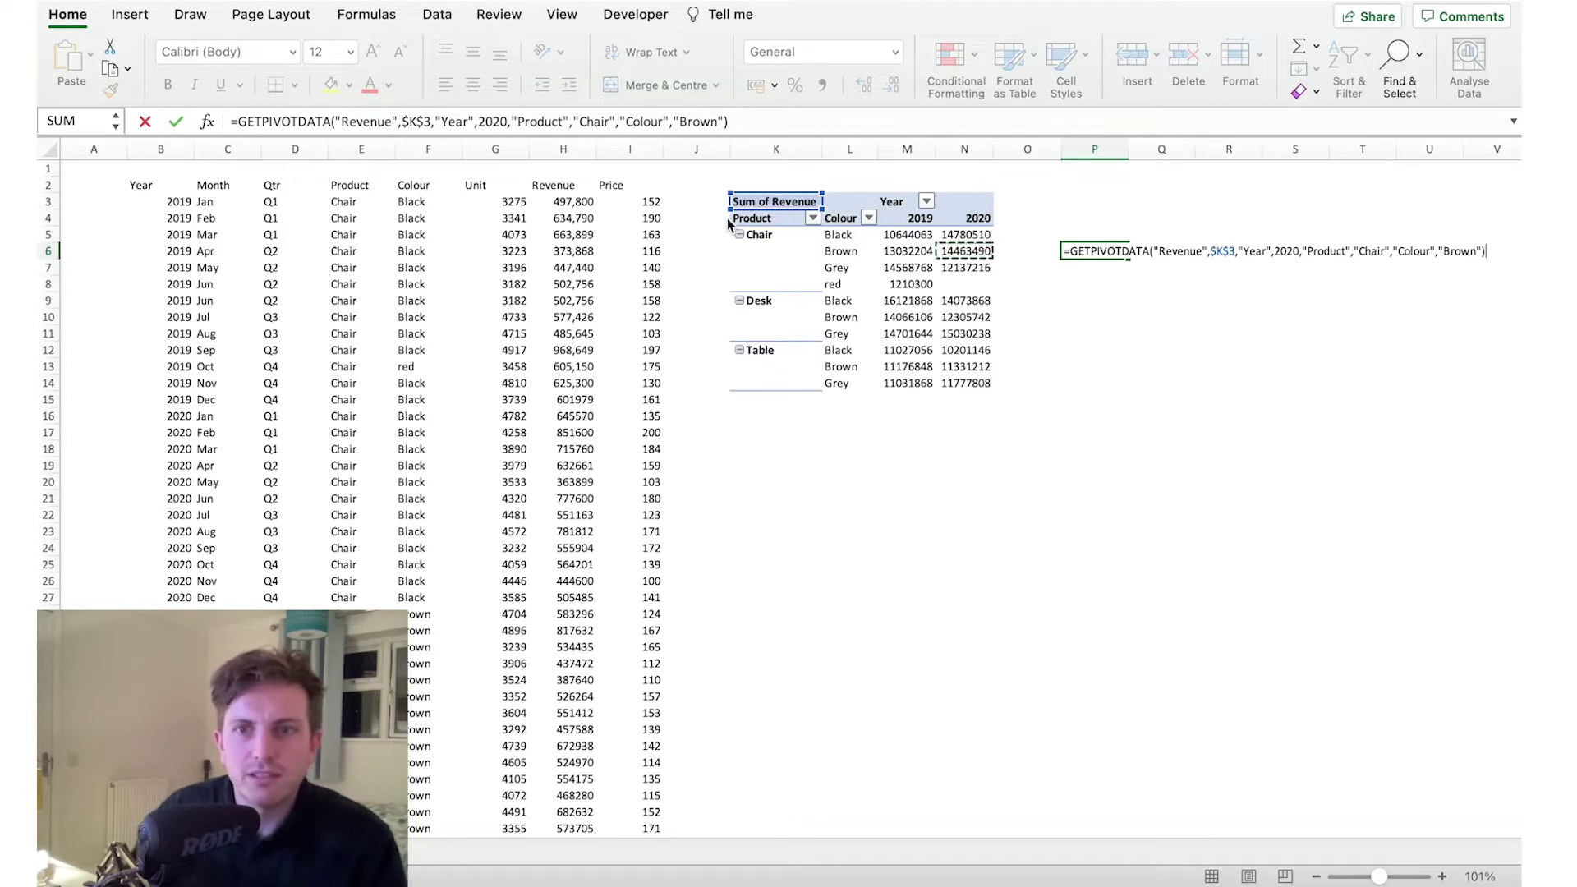
key("Return")
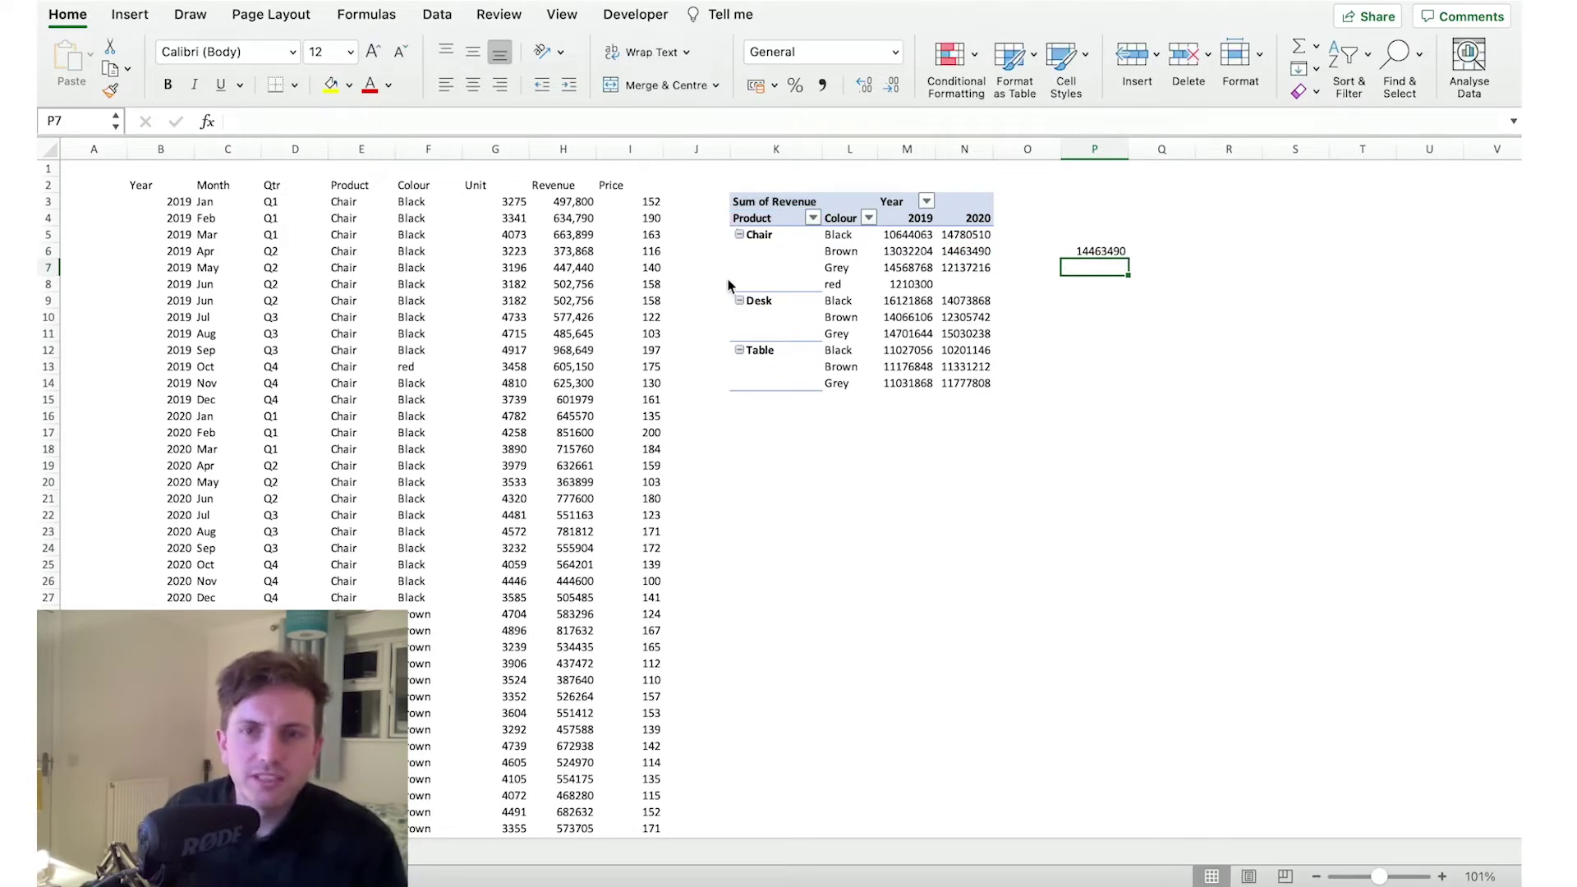
left_click(1125, 256)
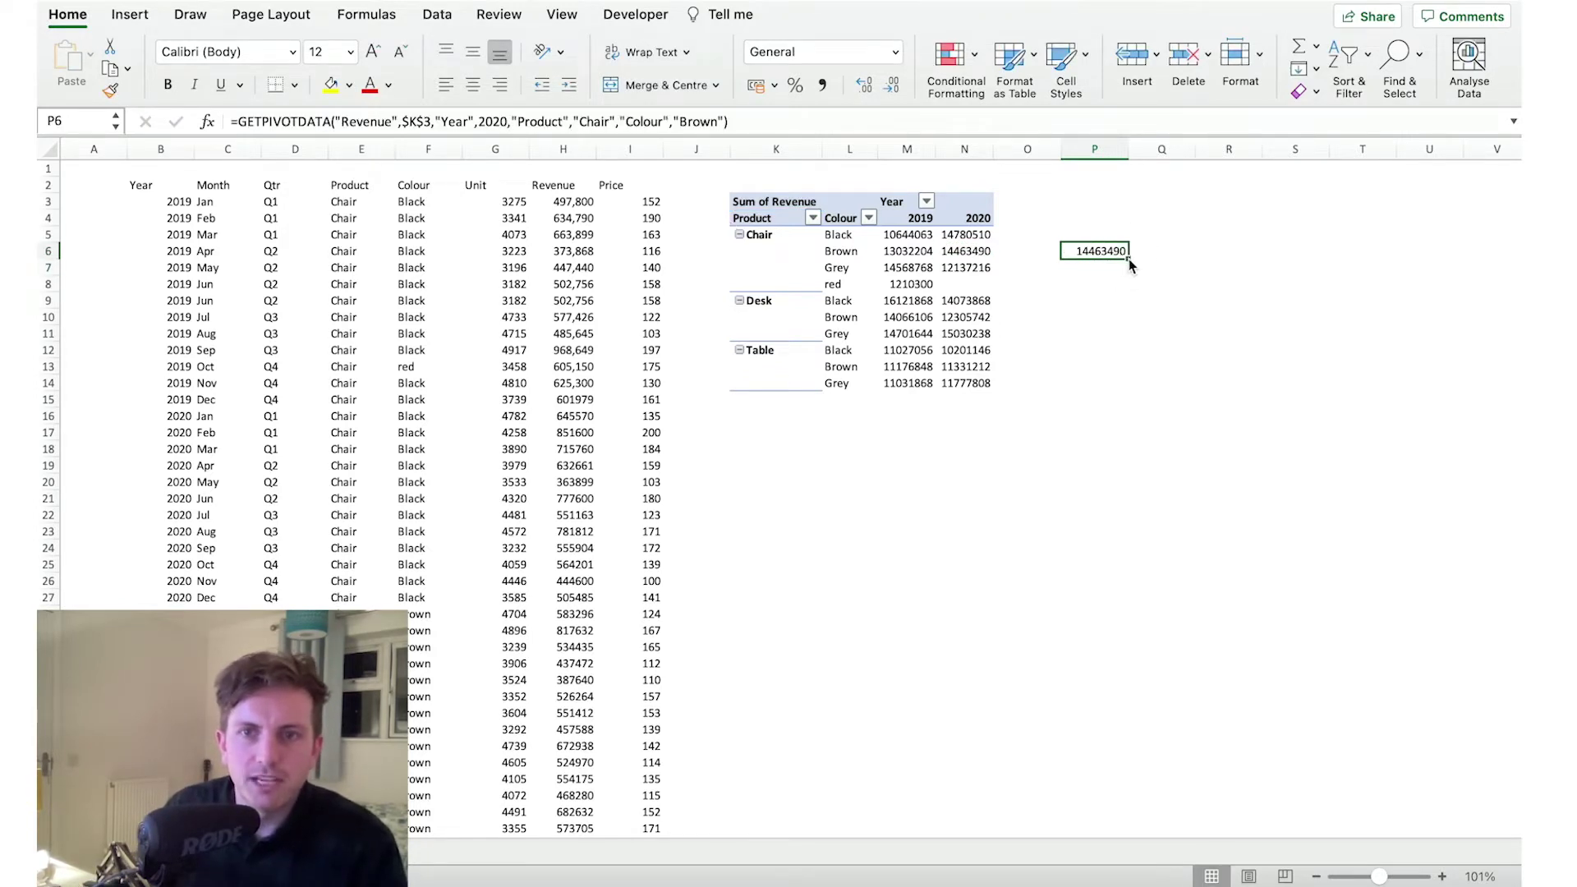
left_click_drag(1129, 259, 1136, 368)
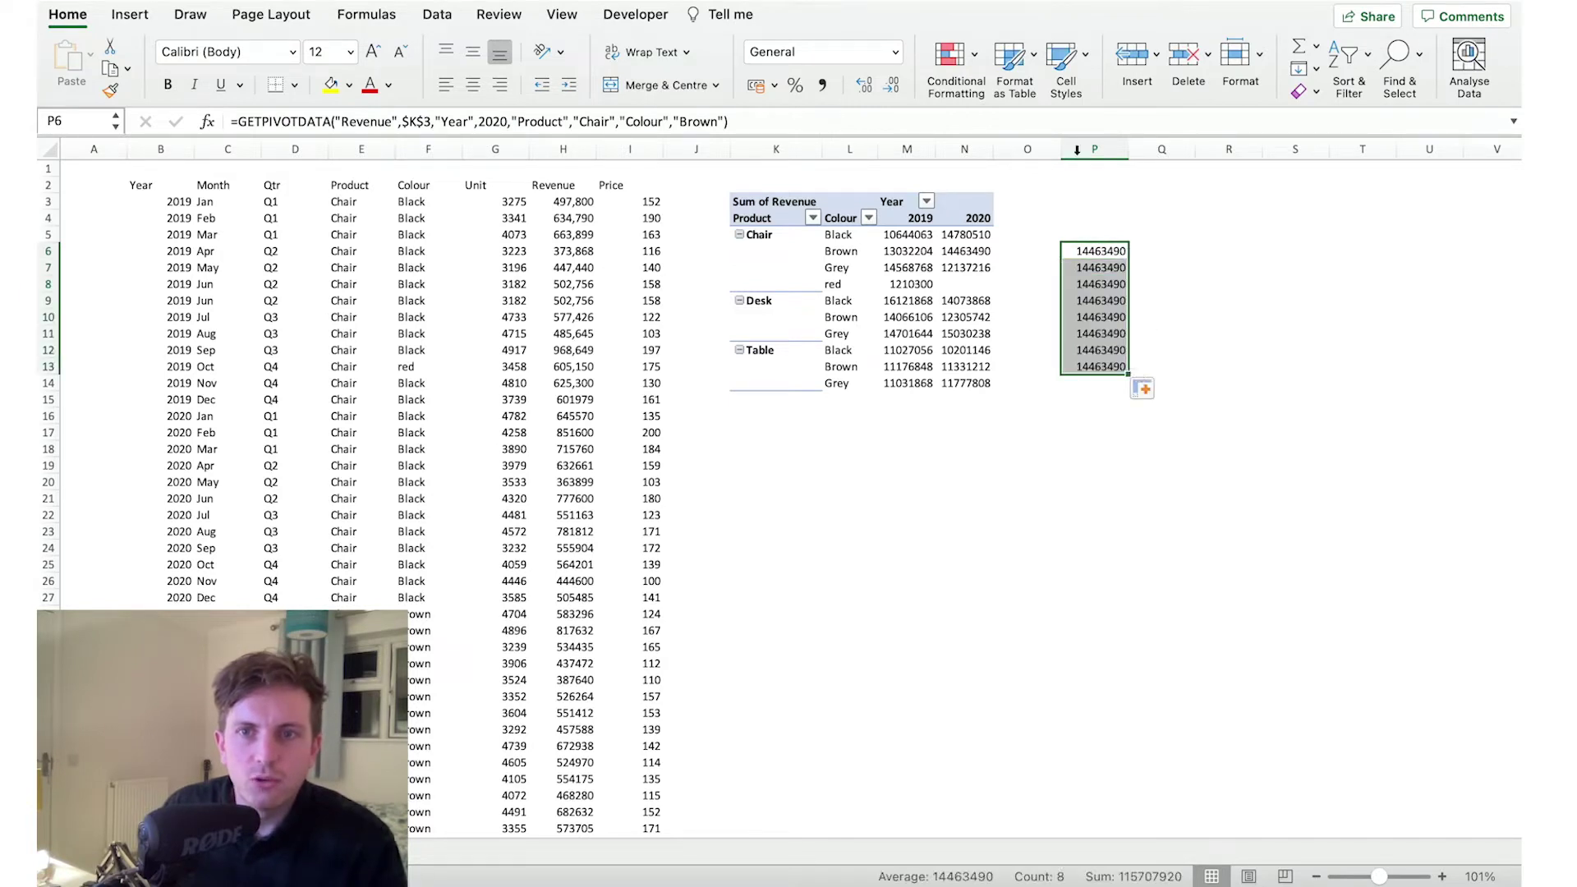
left_click(1099, 255)
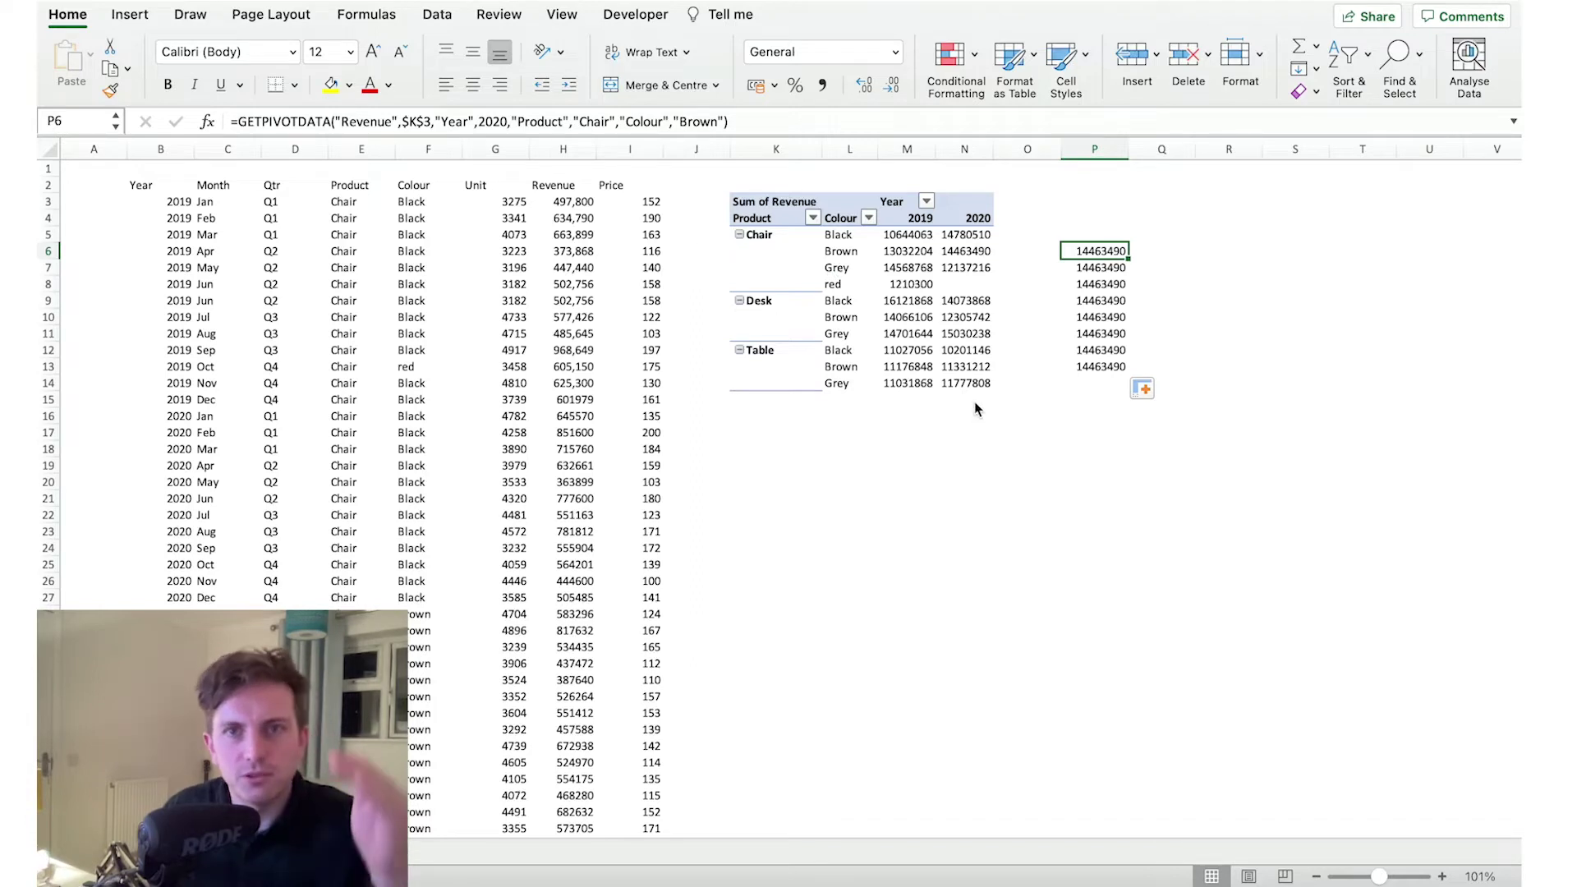
left_click(1117, 237)
left_click_drag(1128, 243, 1139, 440)
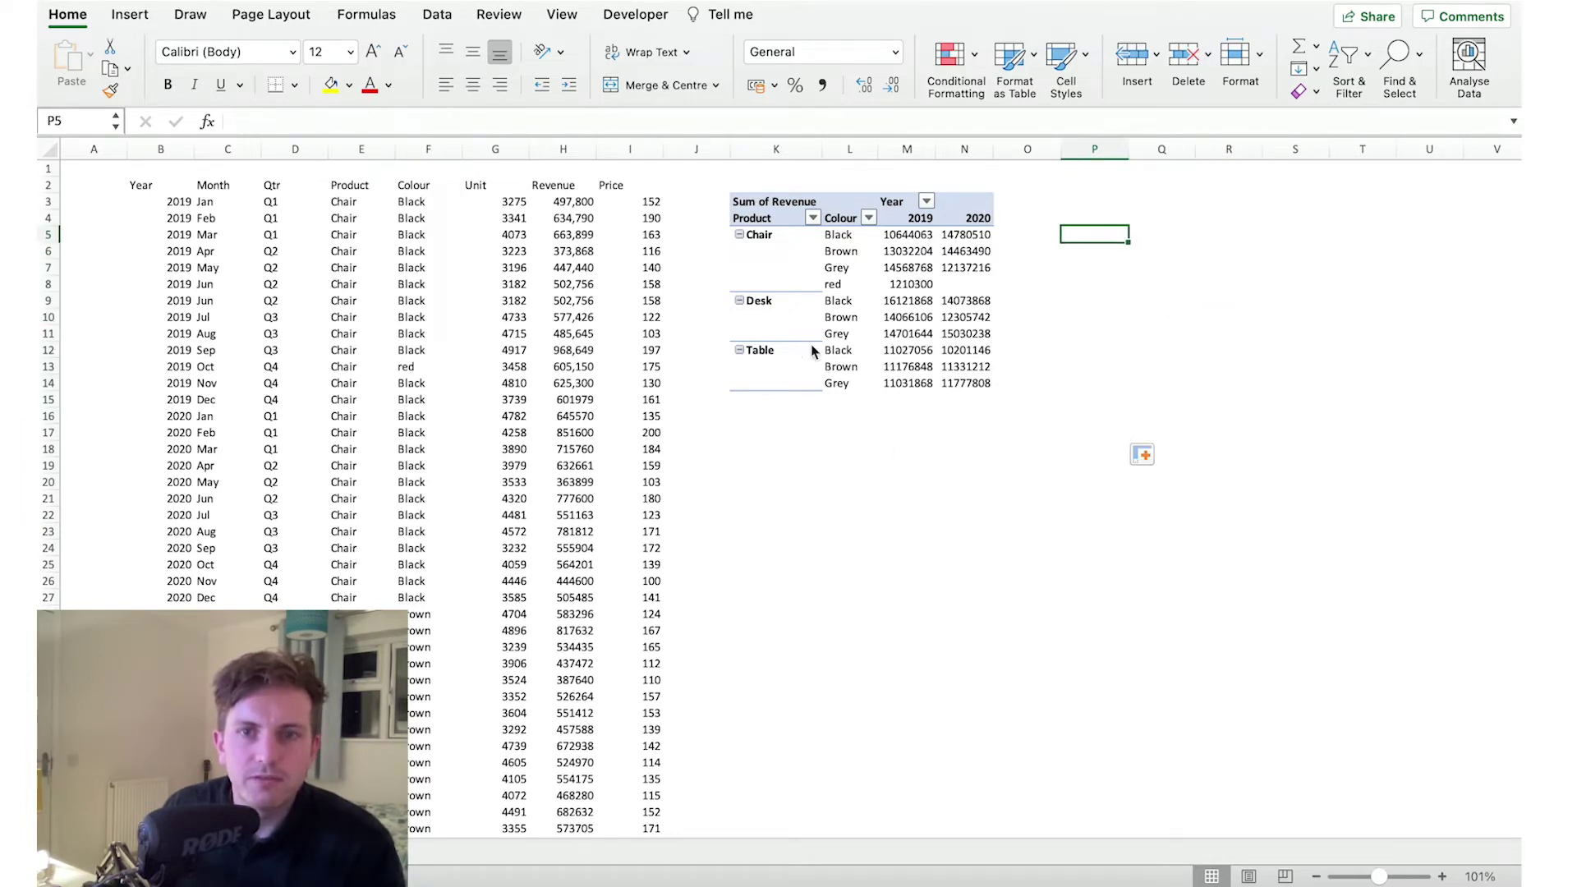
Turn off Generate GetPivotData in the PivotTable options.
left_click(948, 253)
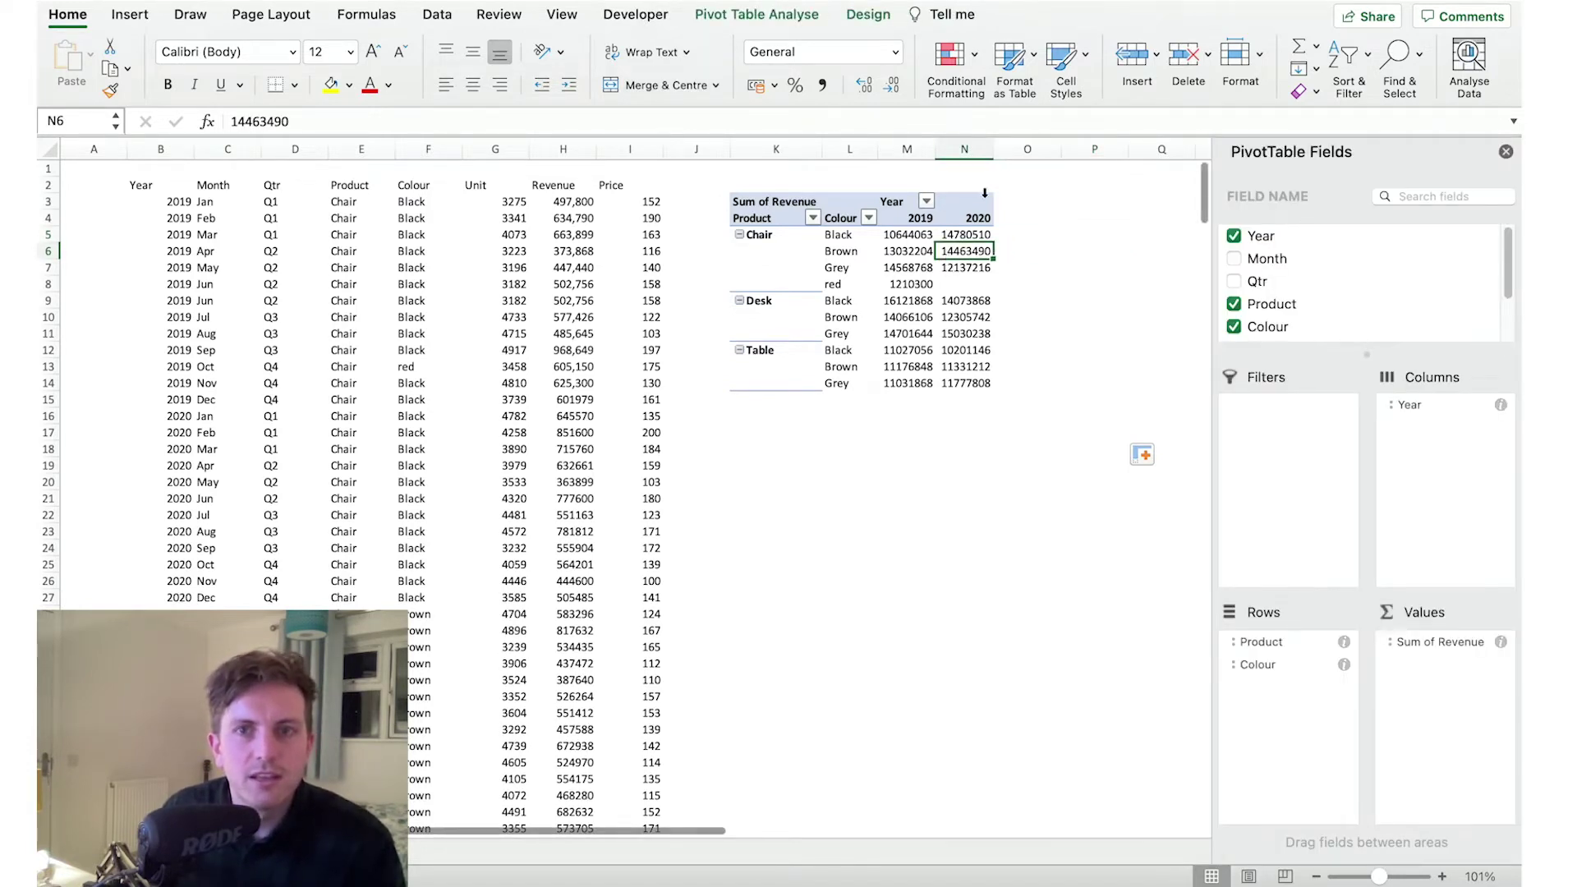
left_click(804, 24)
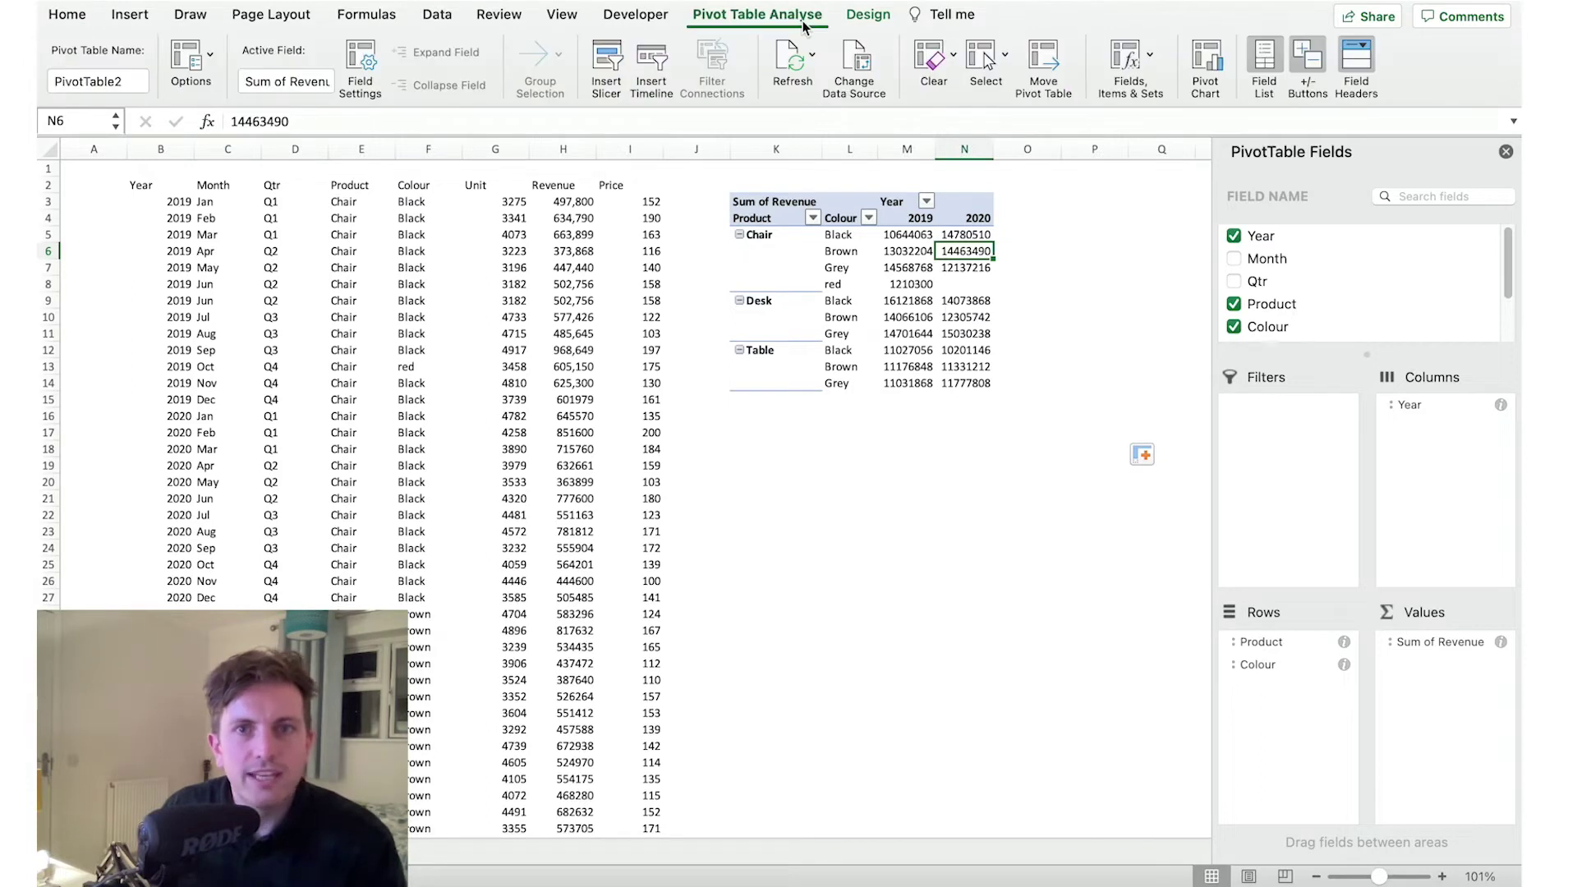
left_click(211, 56)
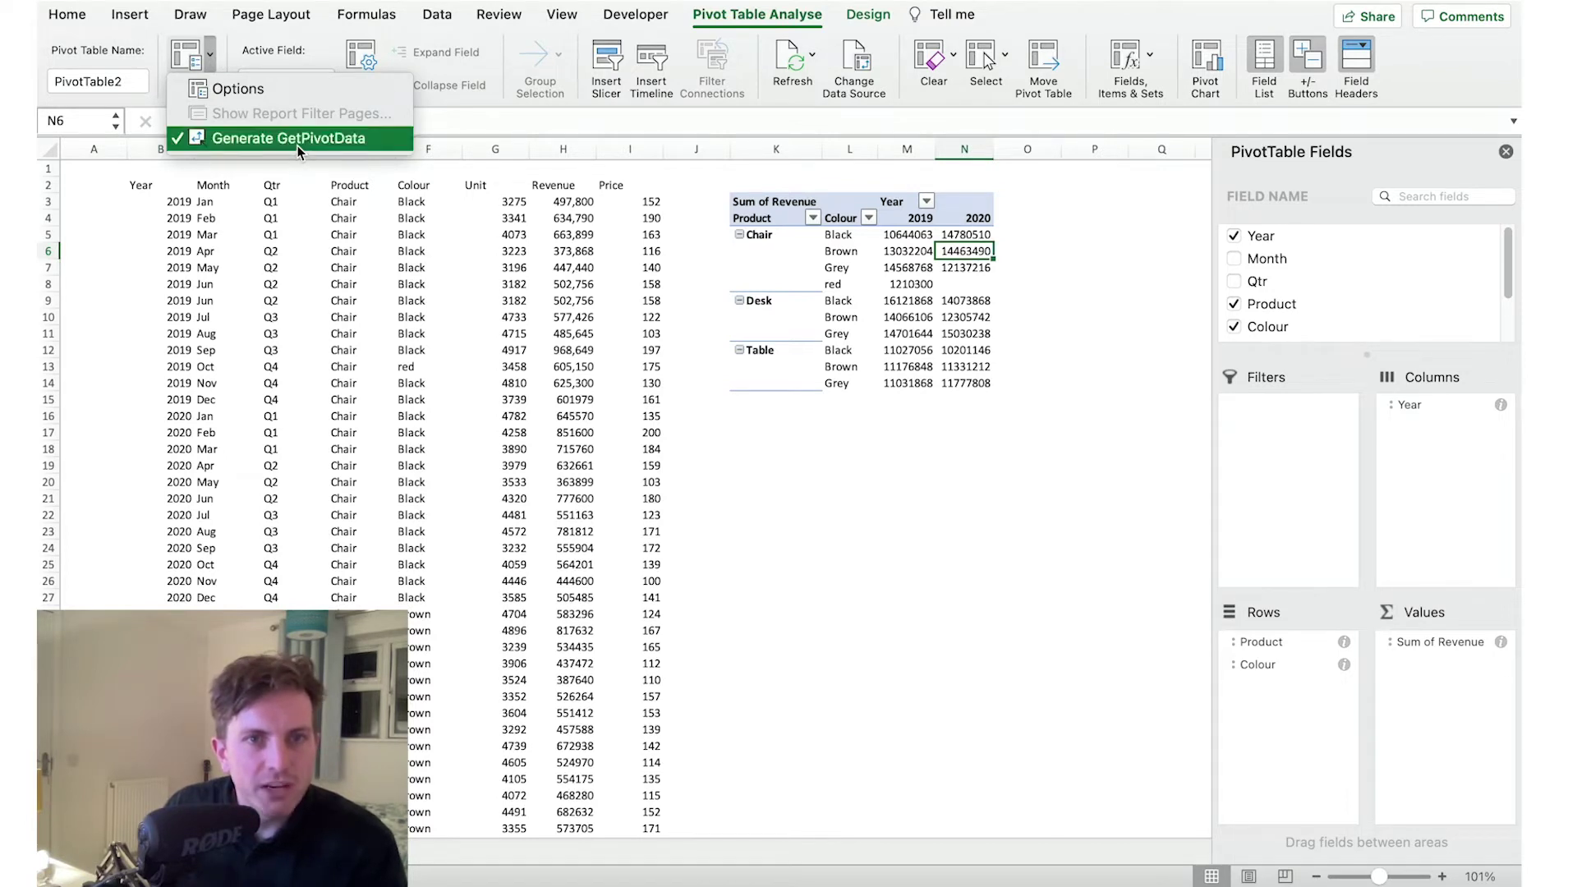
left_click(243, 140)
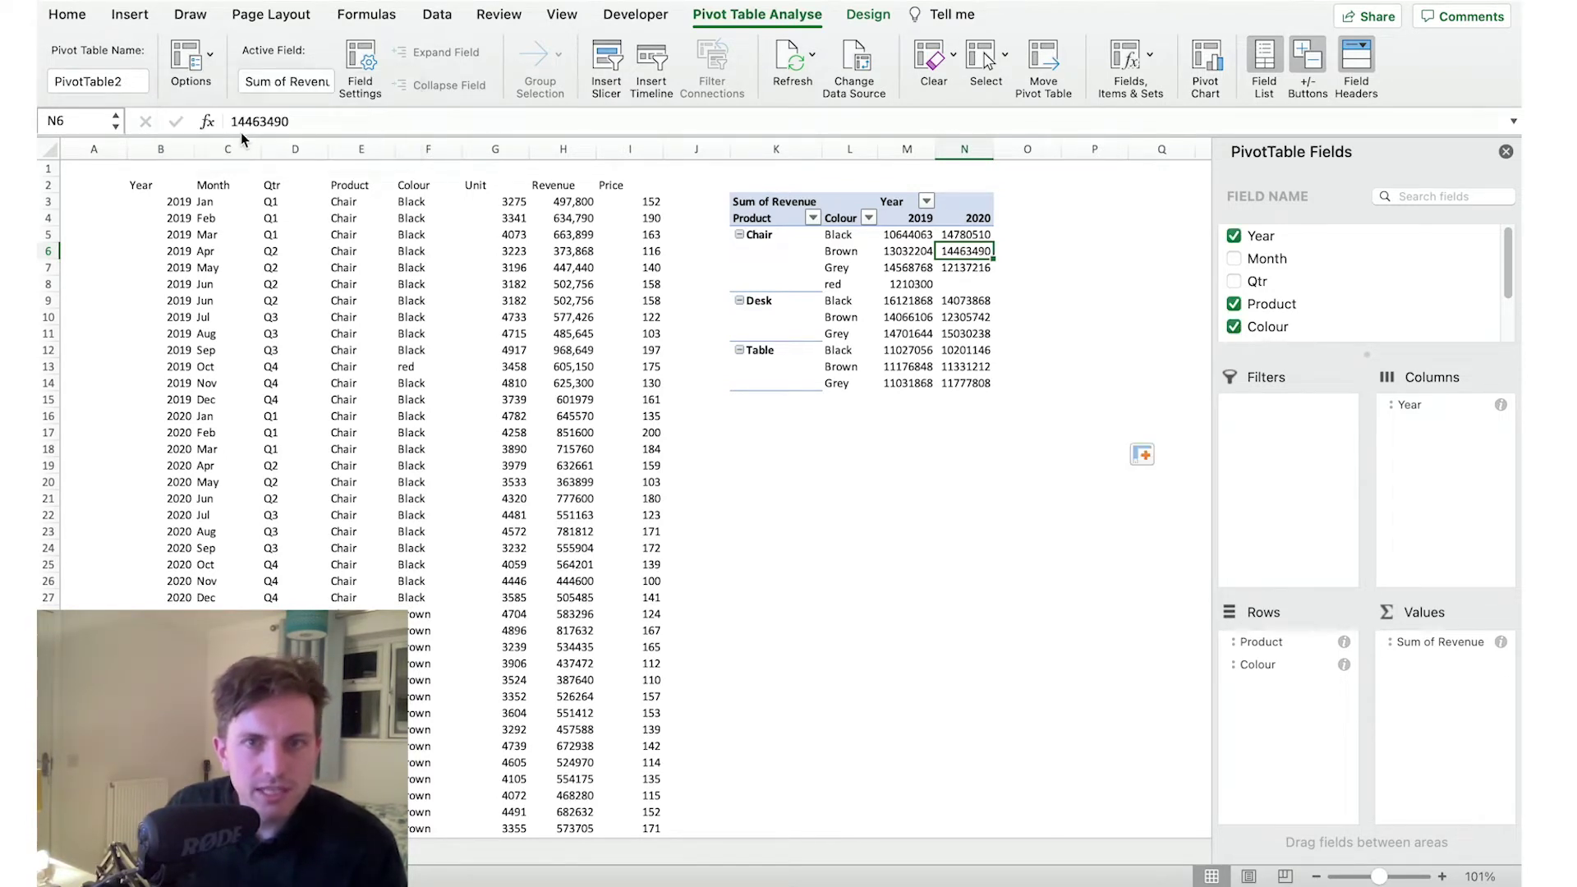
Enter =N5 in P5 and fill it down to P14.
left_click(1060, 231)
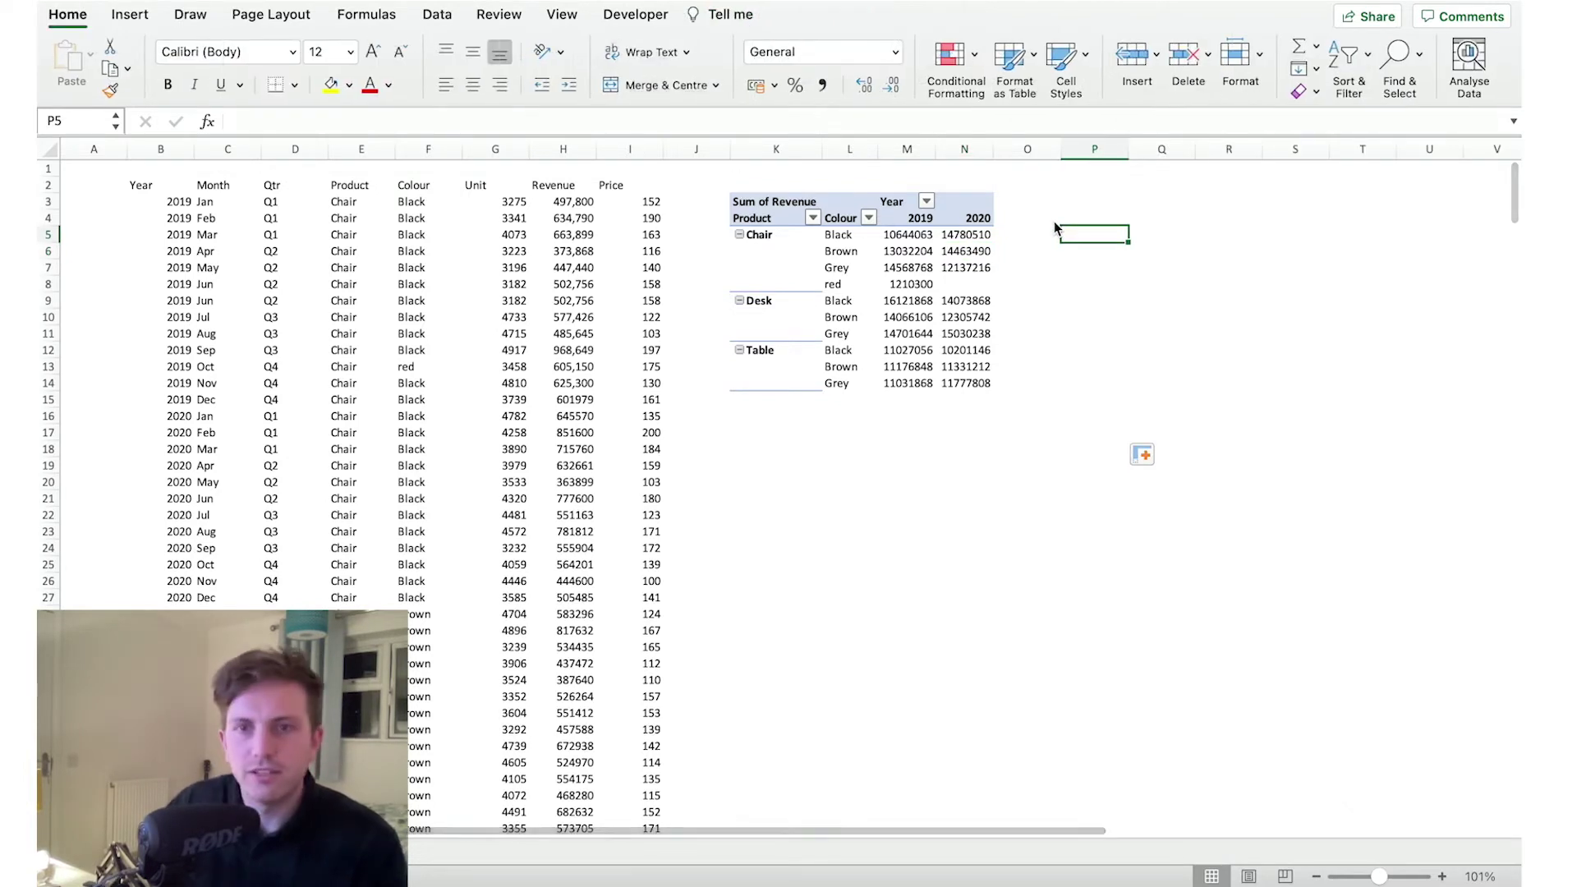
type("=")
key("Left")
key("Left")
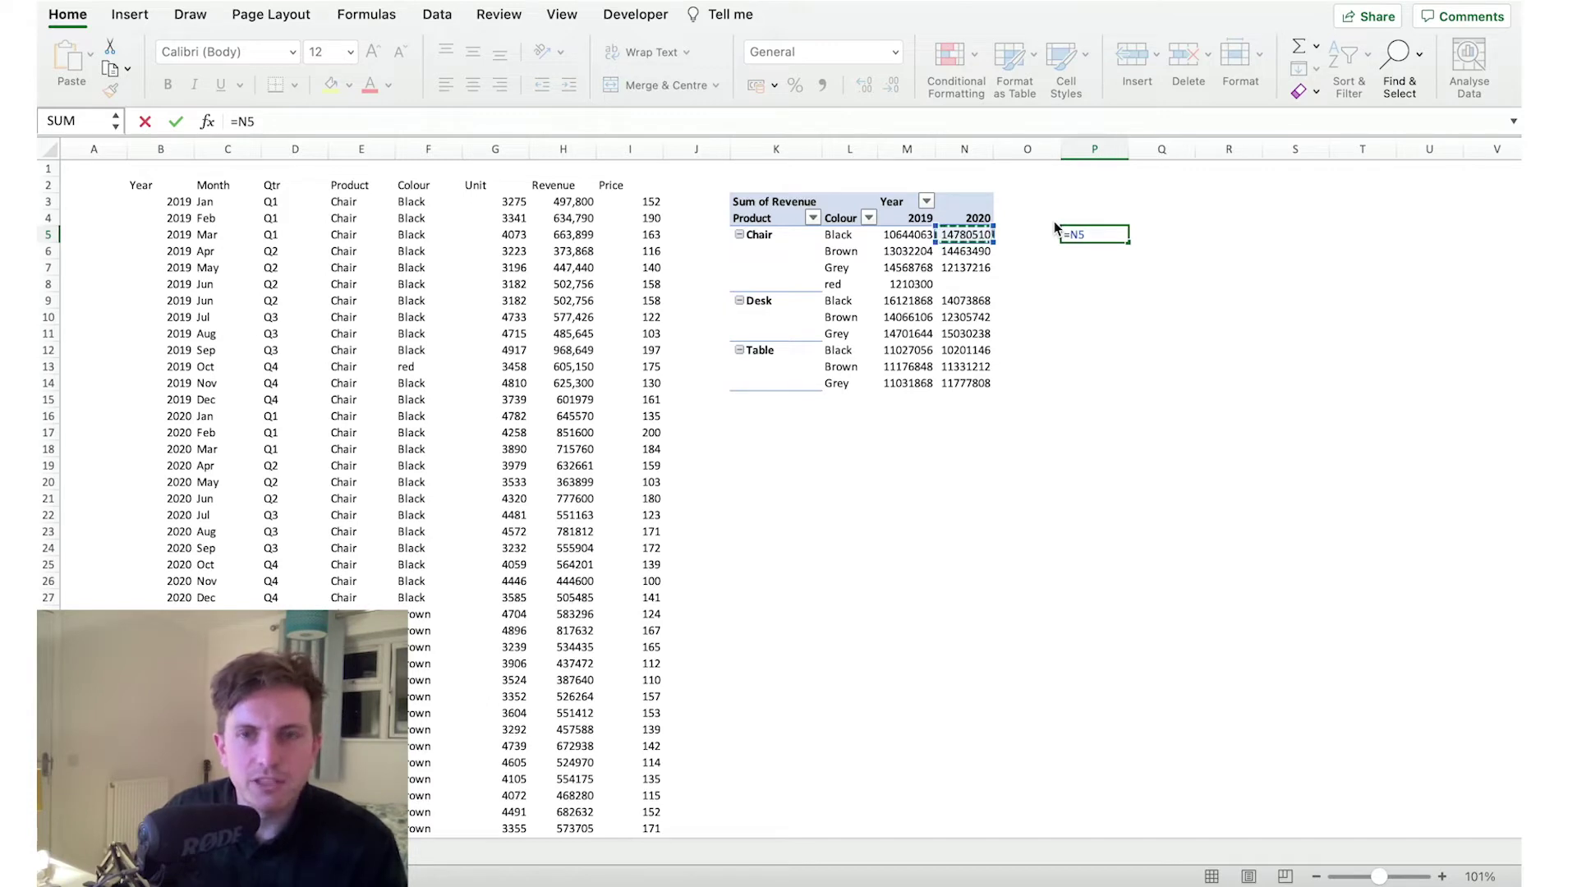
key("Right")
key("Left")
key("Right")
key("Left")
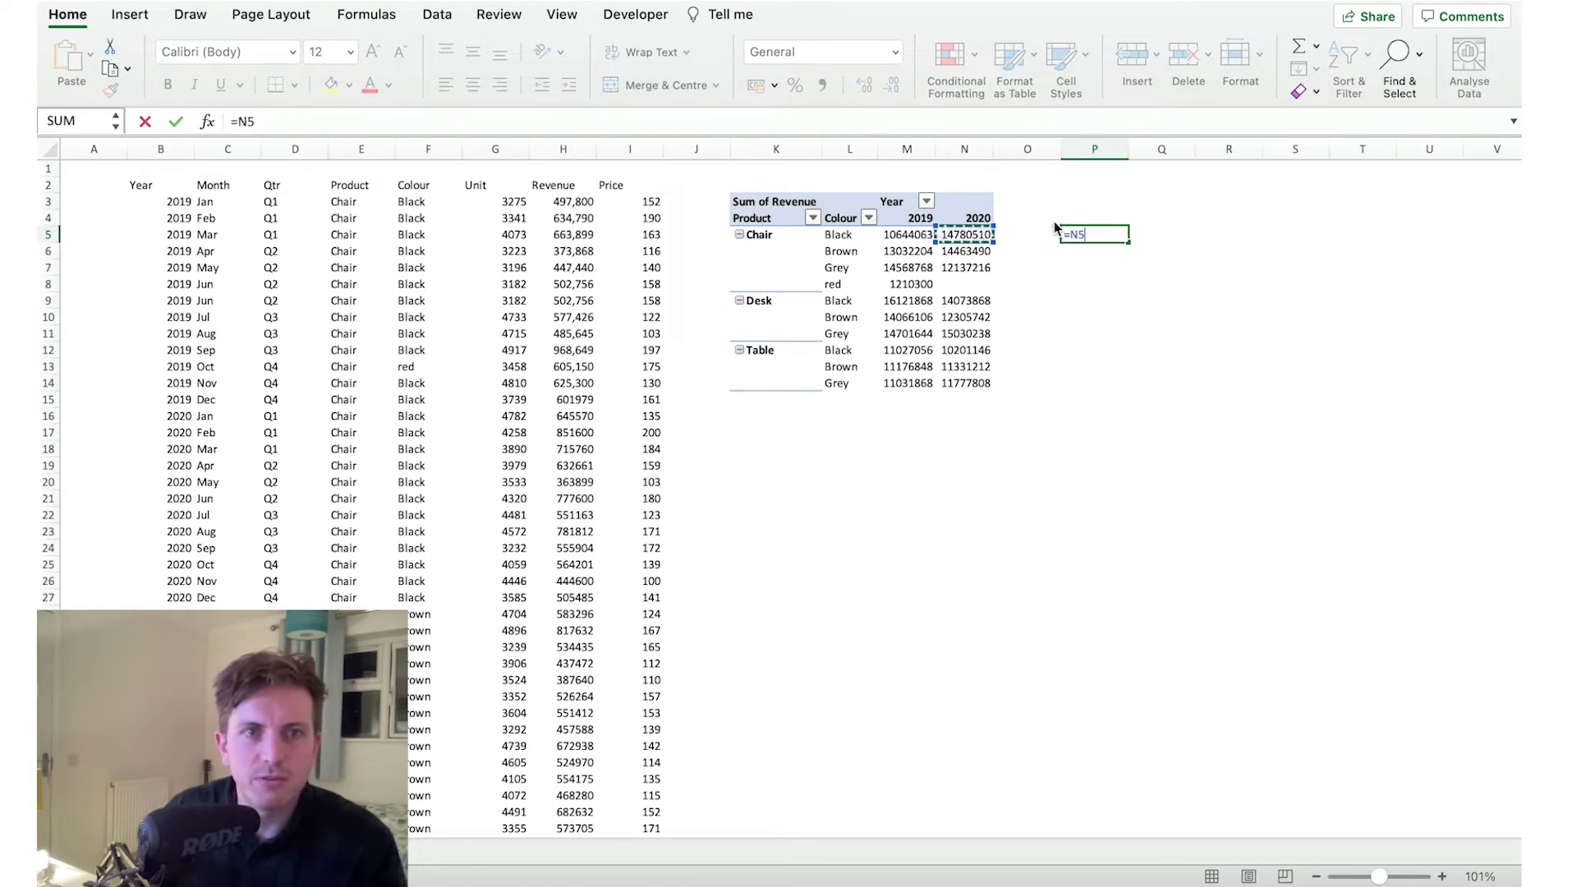
key("Right")
key("Left")
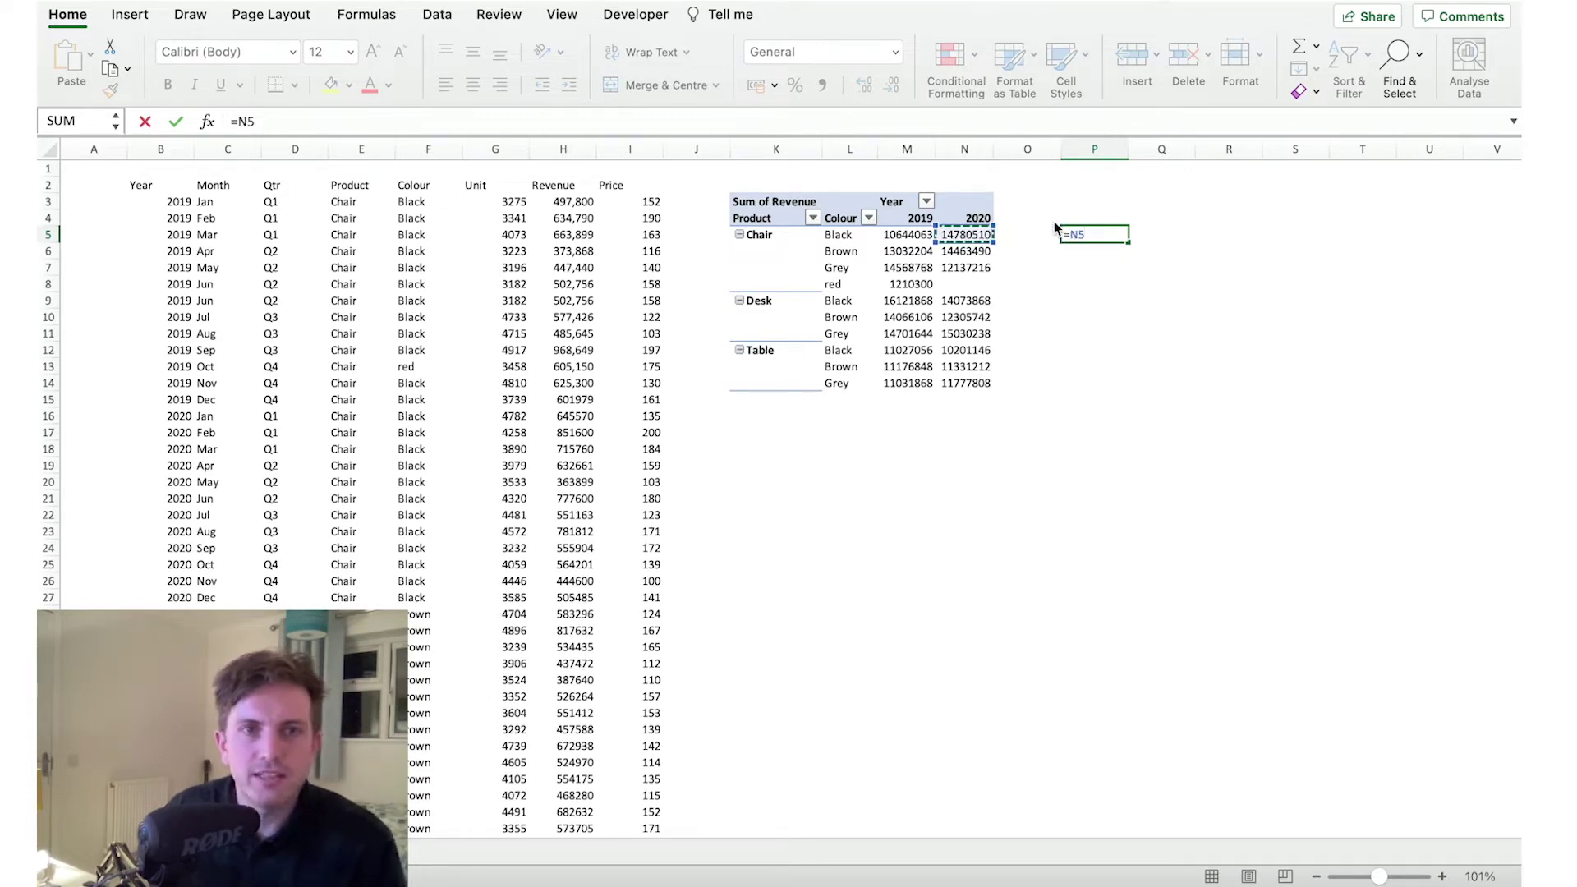
key("Return")
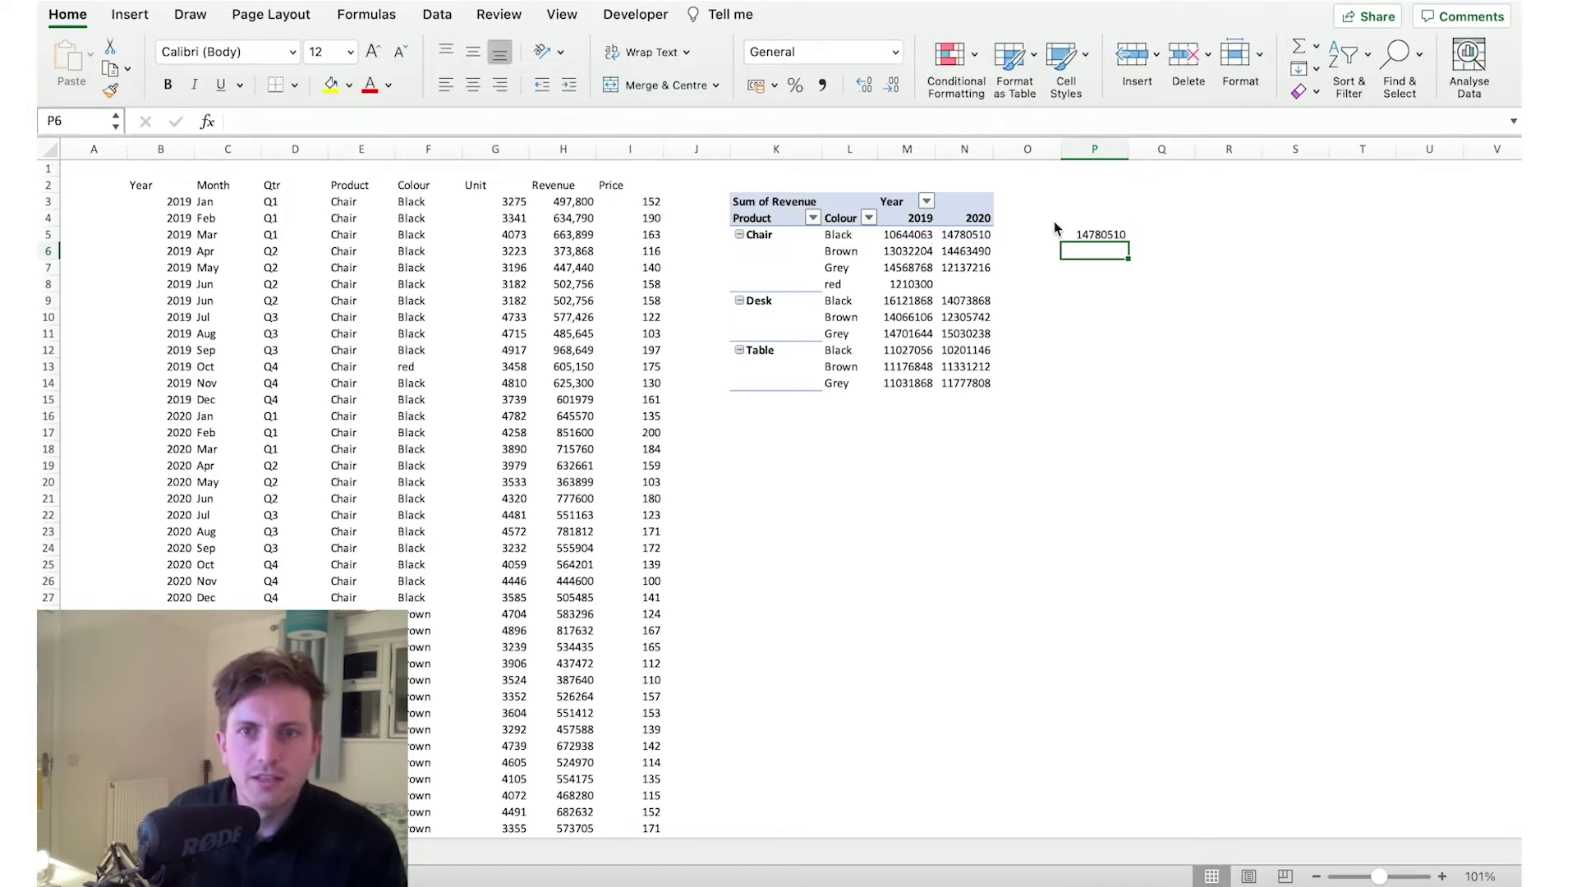
left_click(1122, 240)
left_click_drag(1128, 244, 1139, 393)
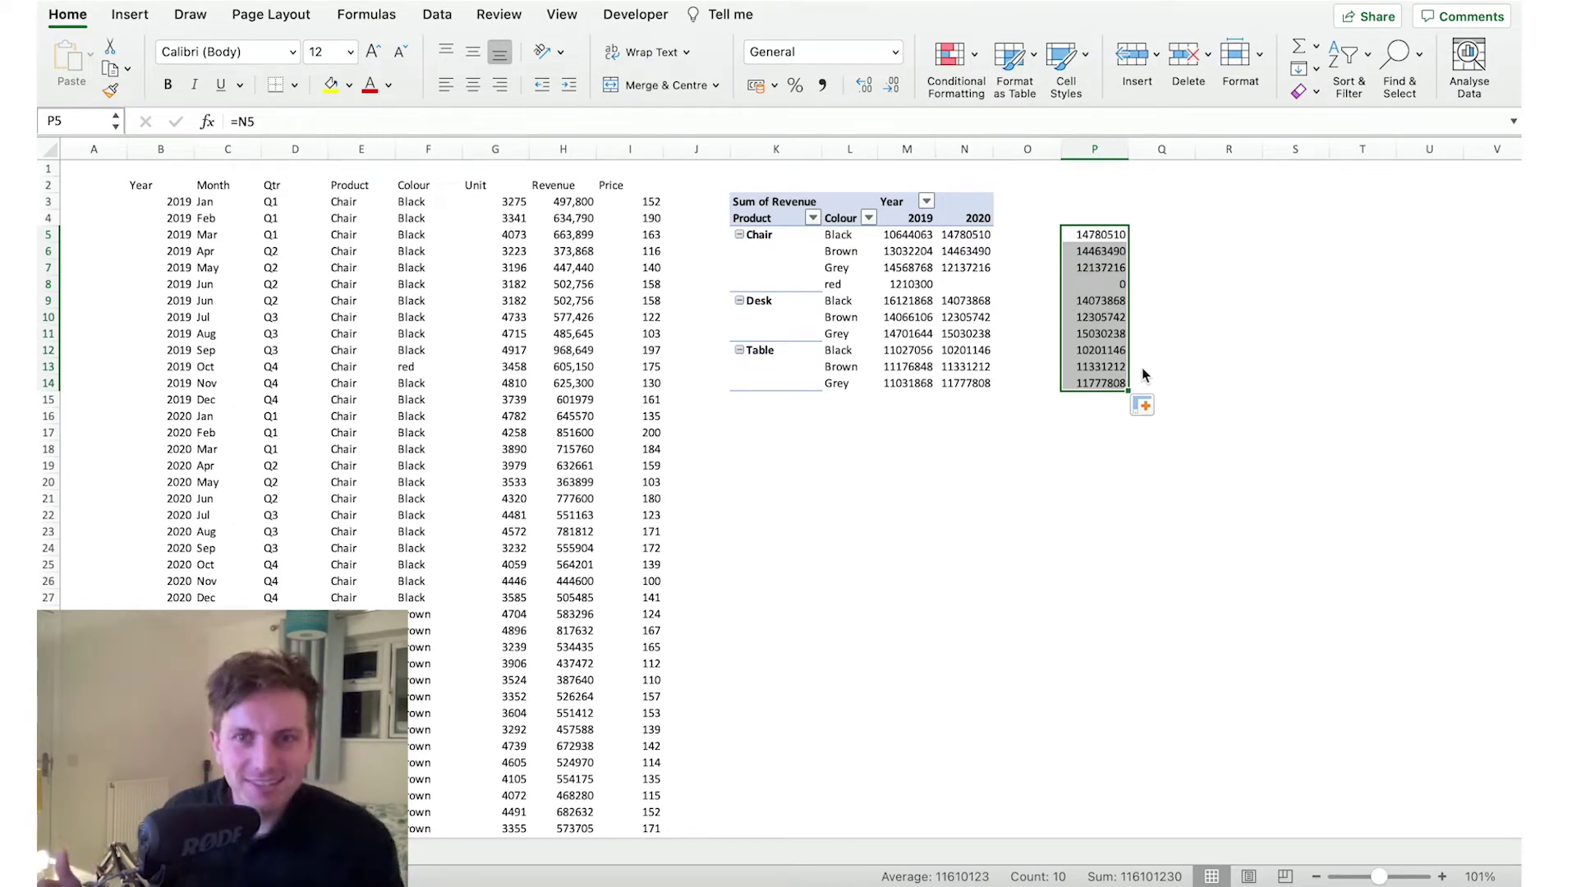
left_click(1029, 272)
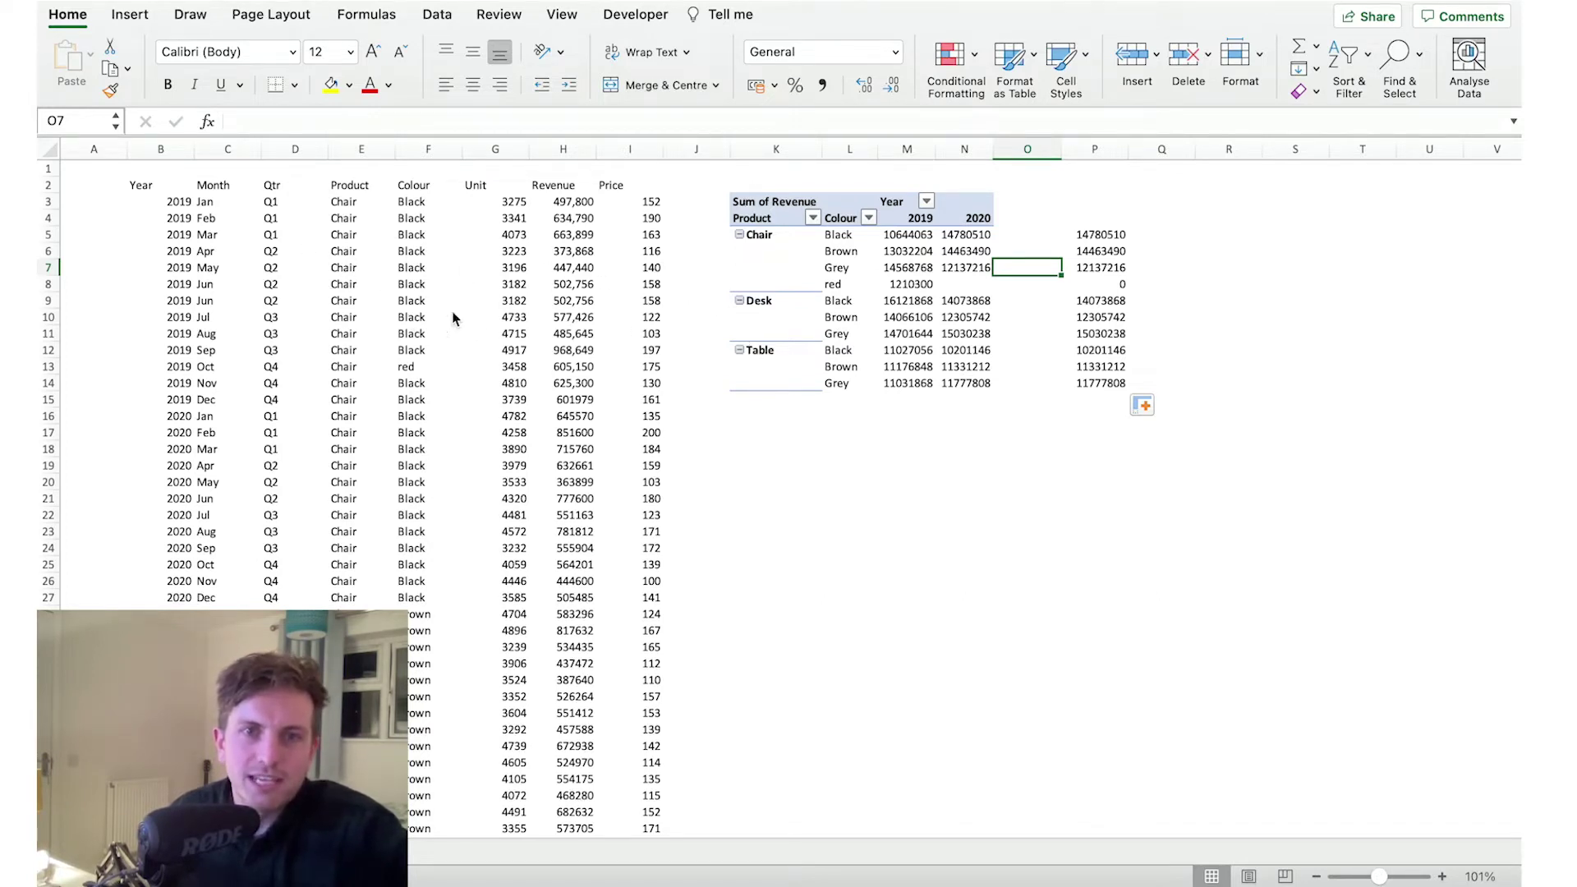
left_click_drag(148, 179, 631, 182)
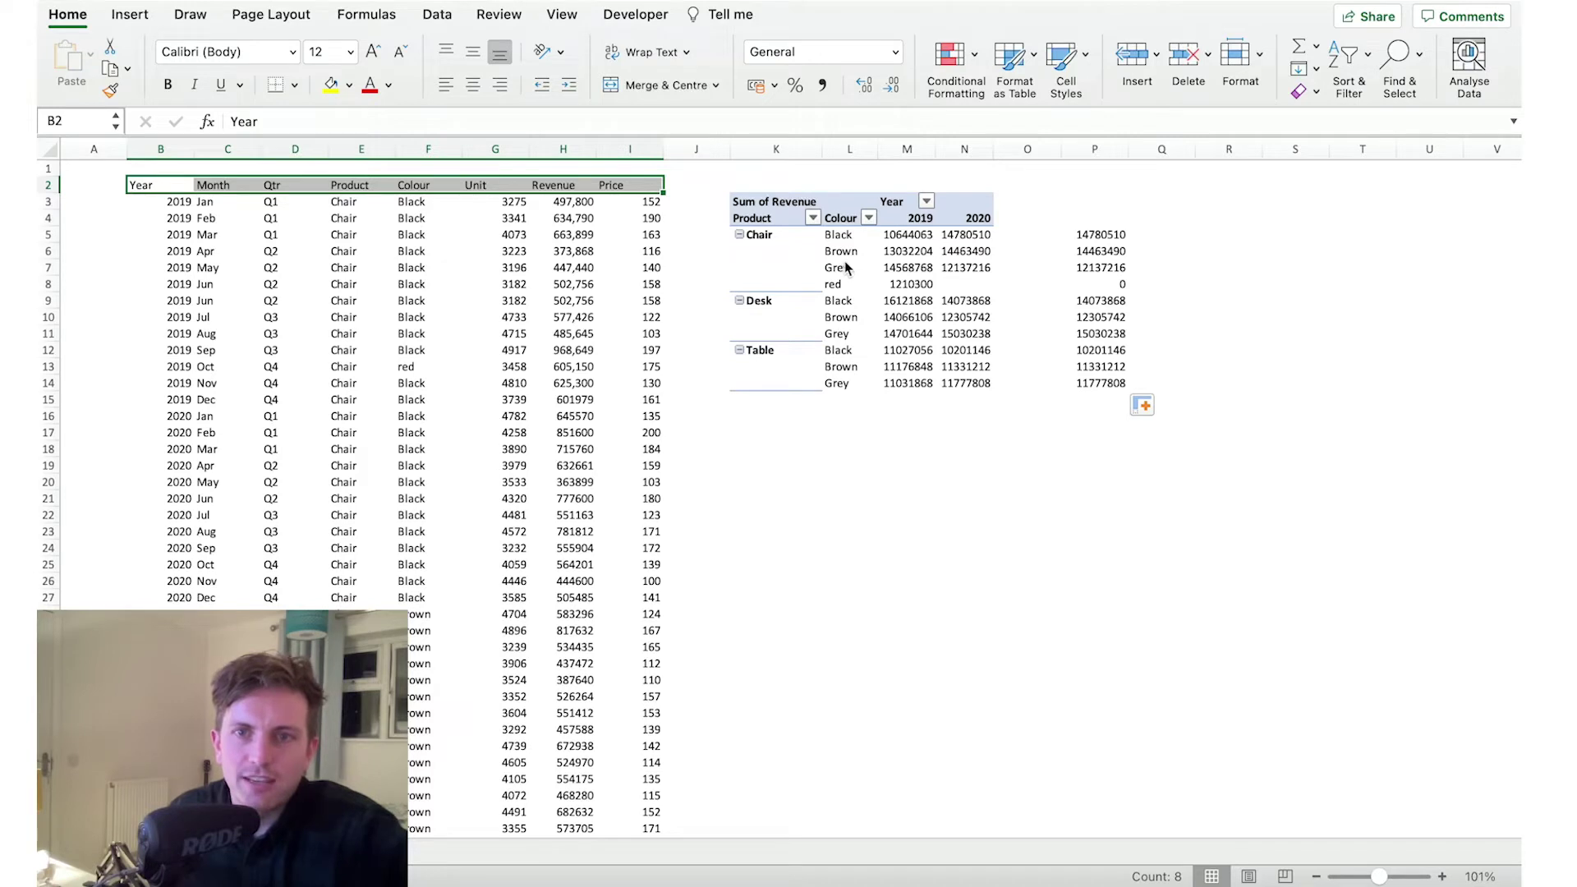
left_click(969, 255)
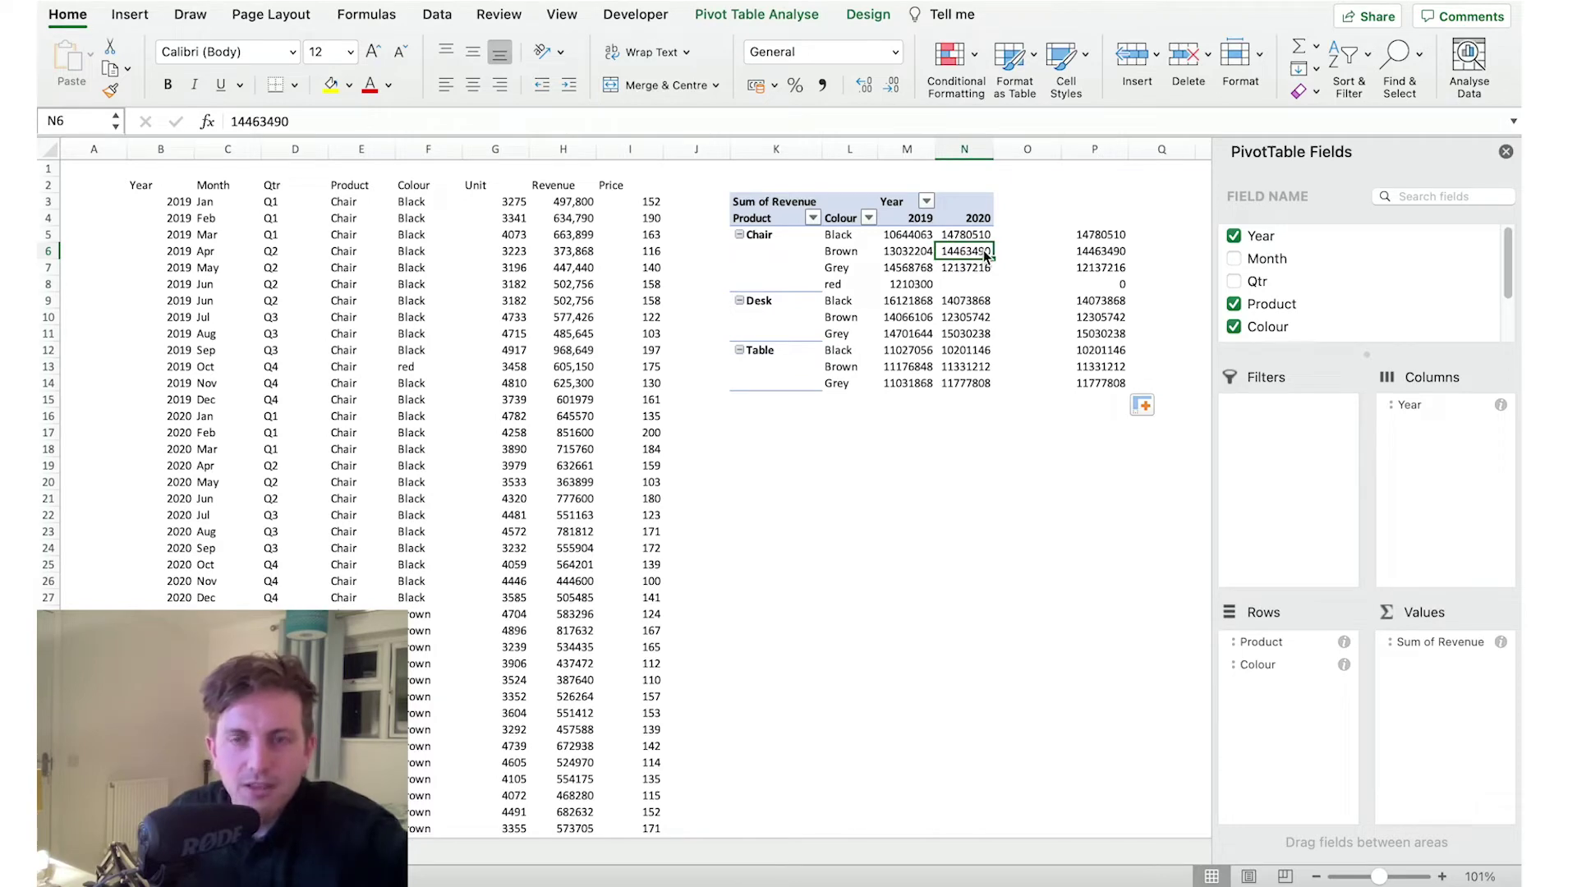
double_click(980, 256)
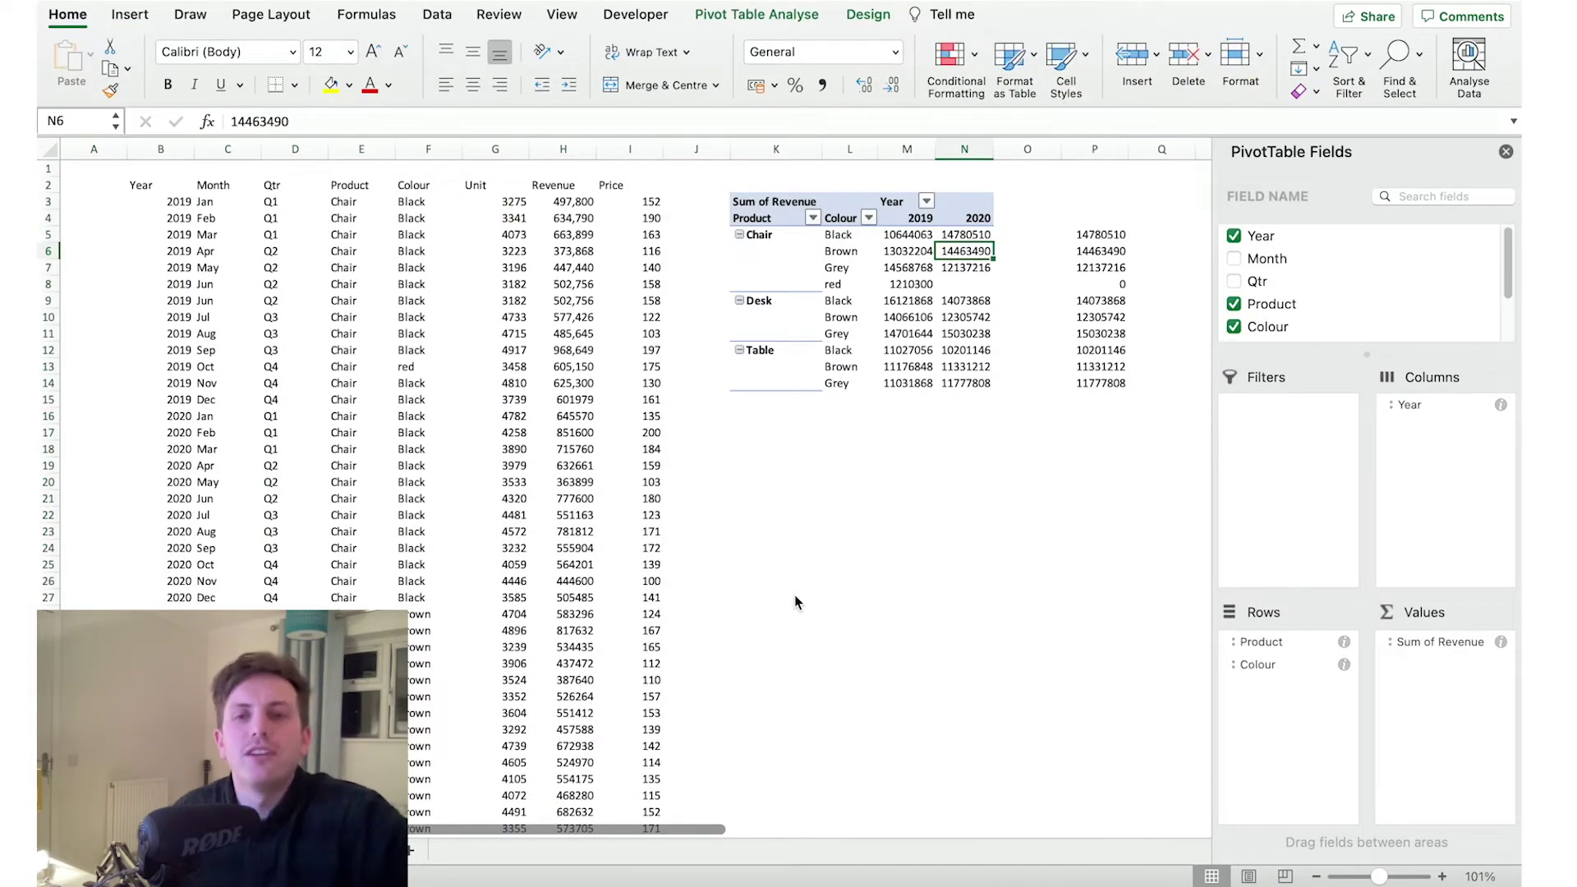
left_click(1101, 218)
Select the Chair colour items and revenue values in the pivot table.
left_click(1229, 268)
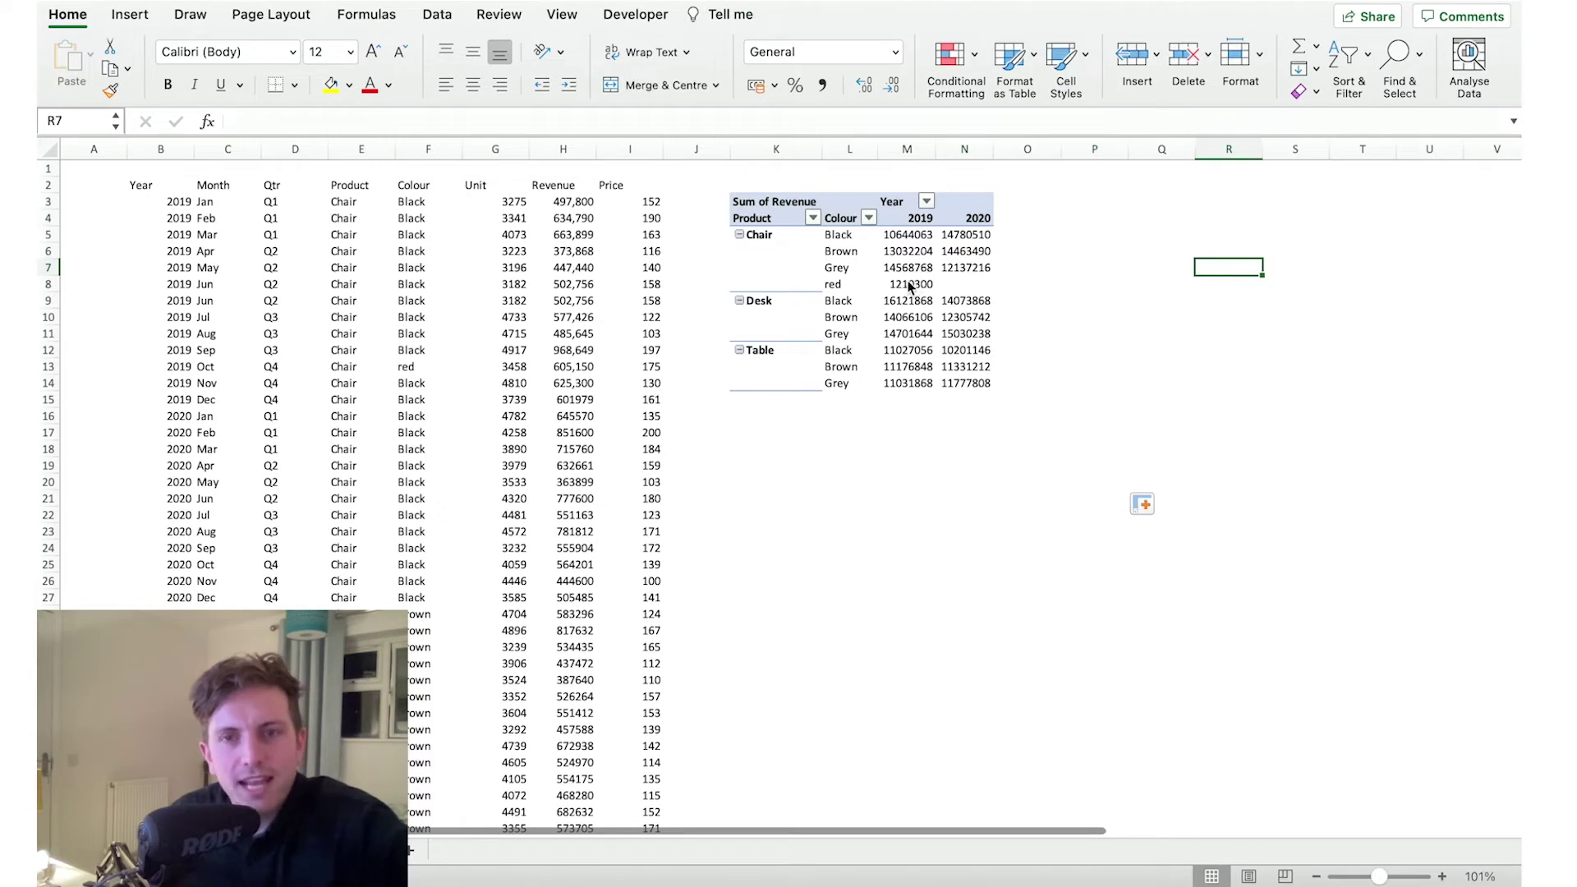
key("Left")
key("Left")
key("Left")
key("Left")
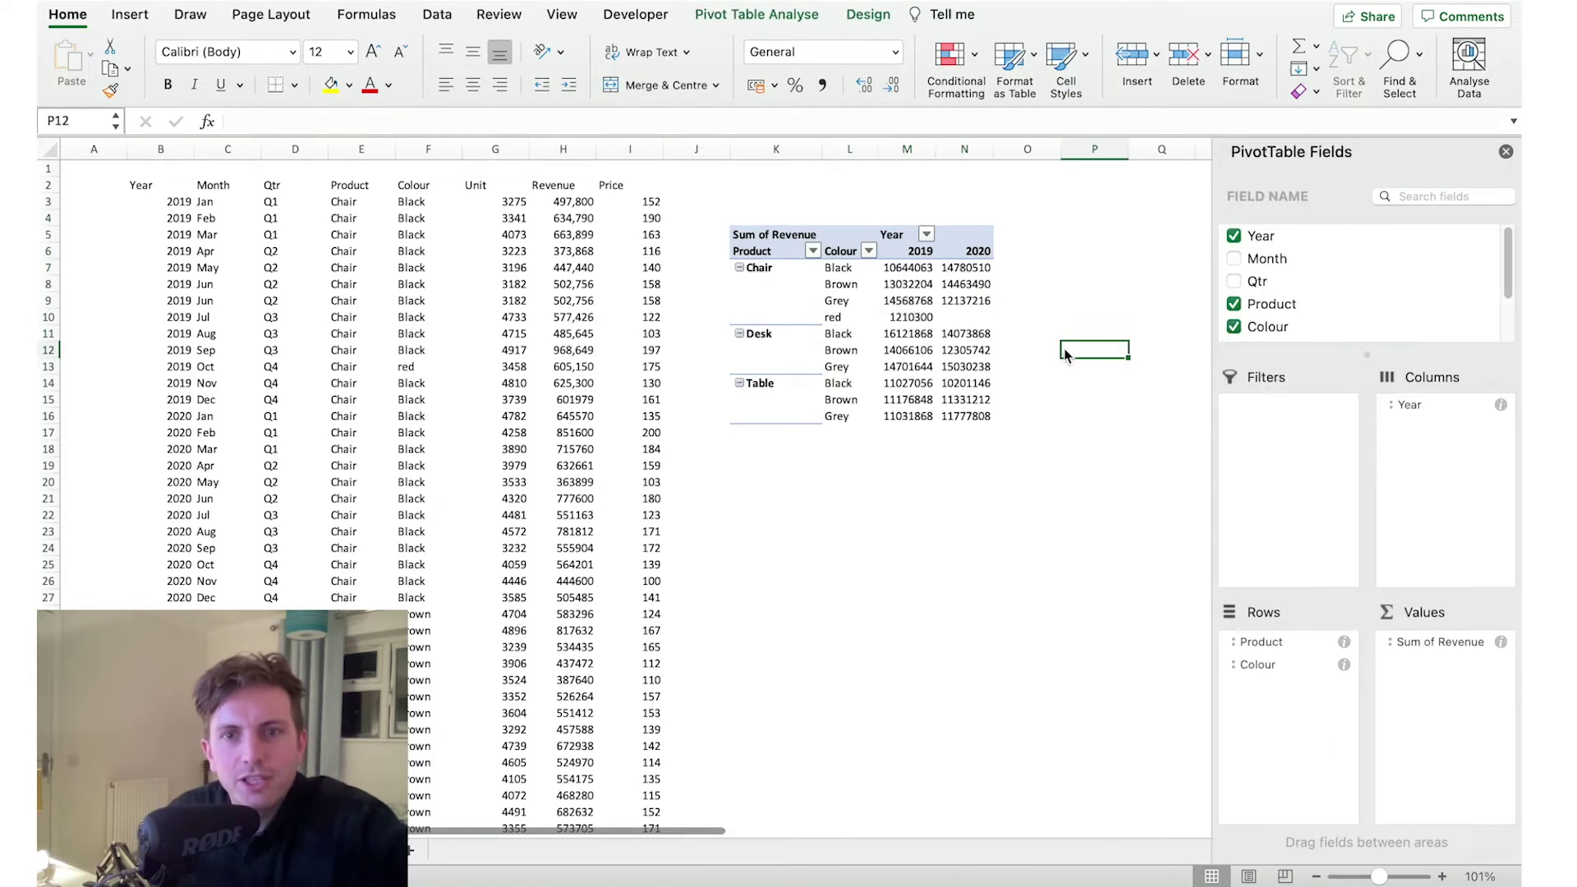
left_click(832, 316)
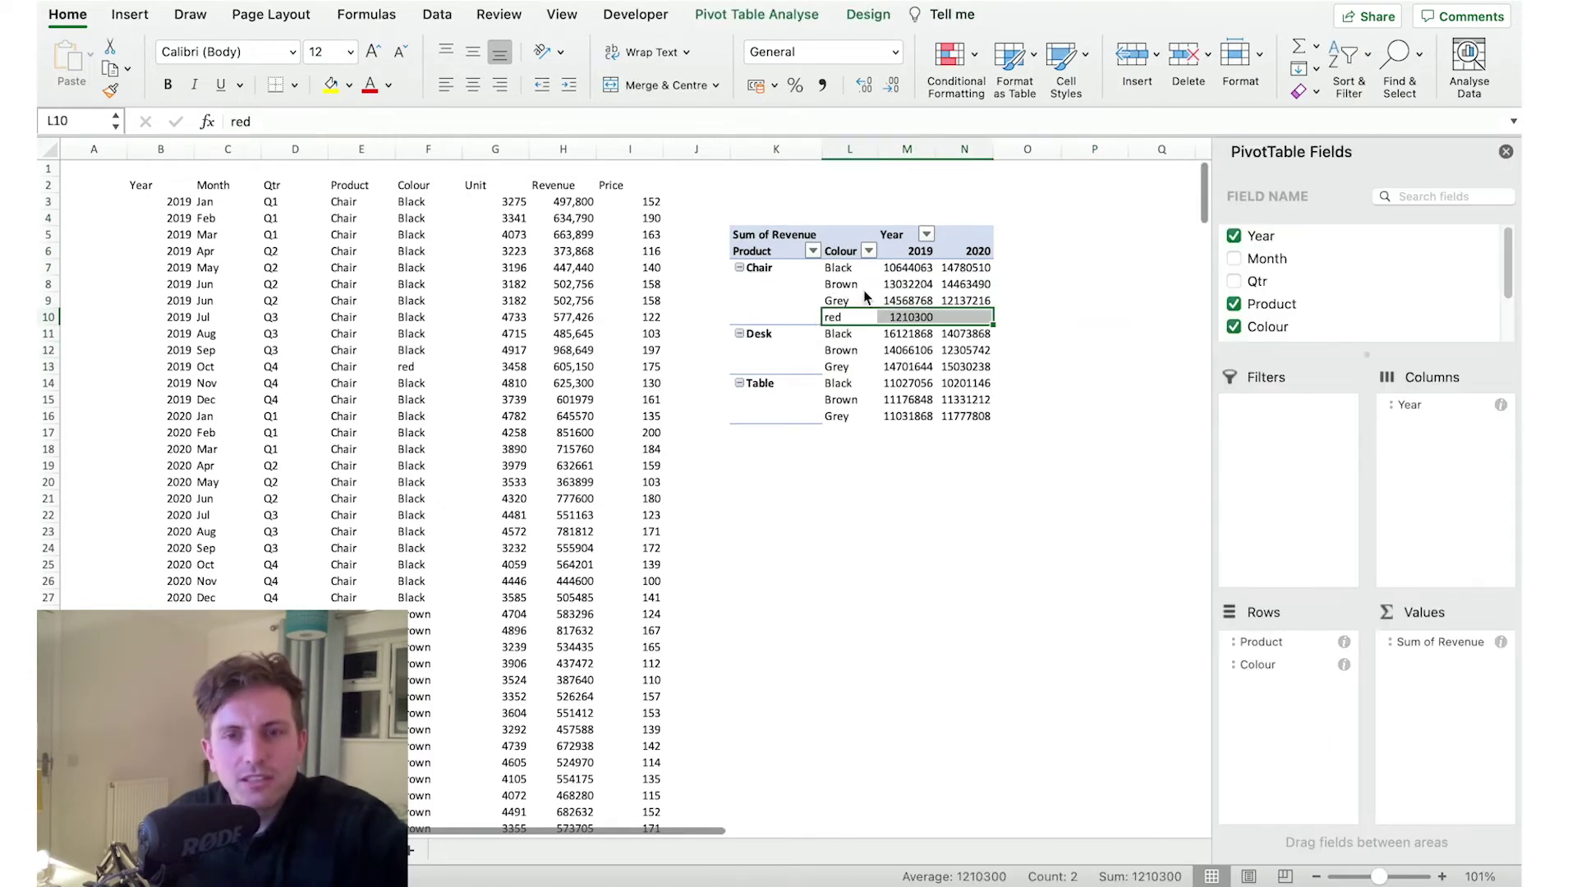
left_click(841, 283)
left_click(914, 289)
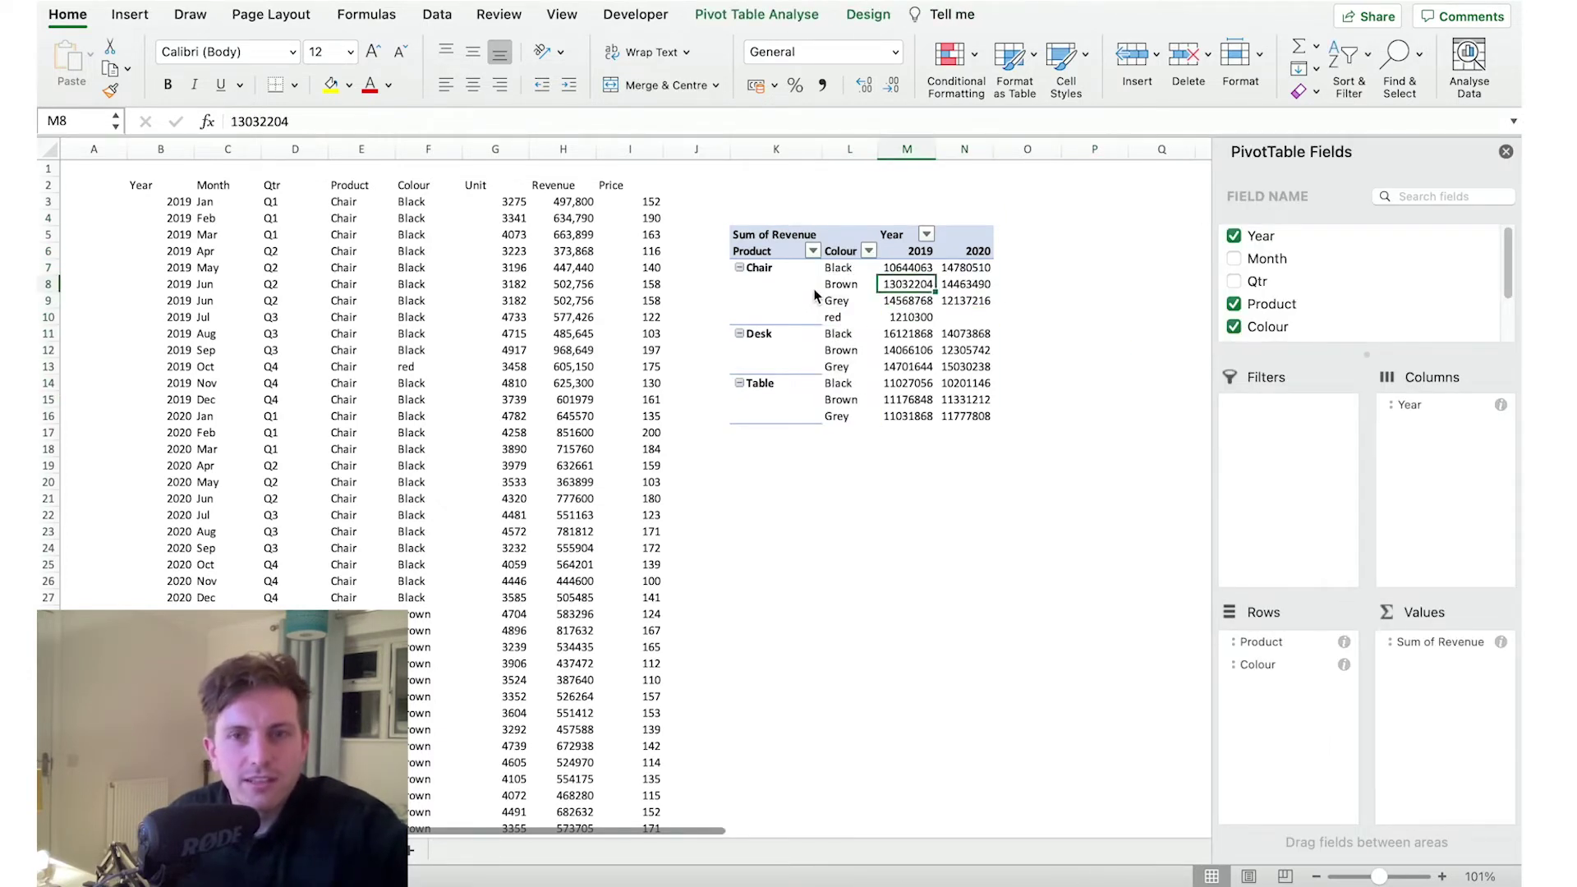
left_click(867, 283)
key("ctrl+space")
left_click(908, 301)
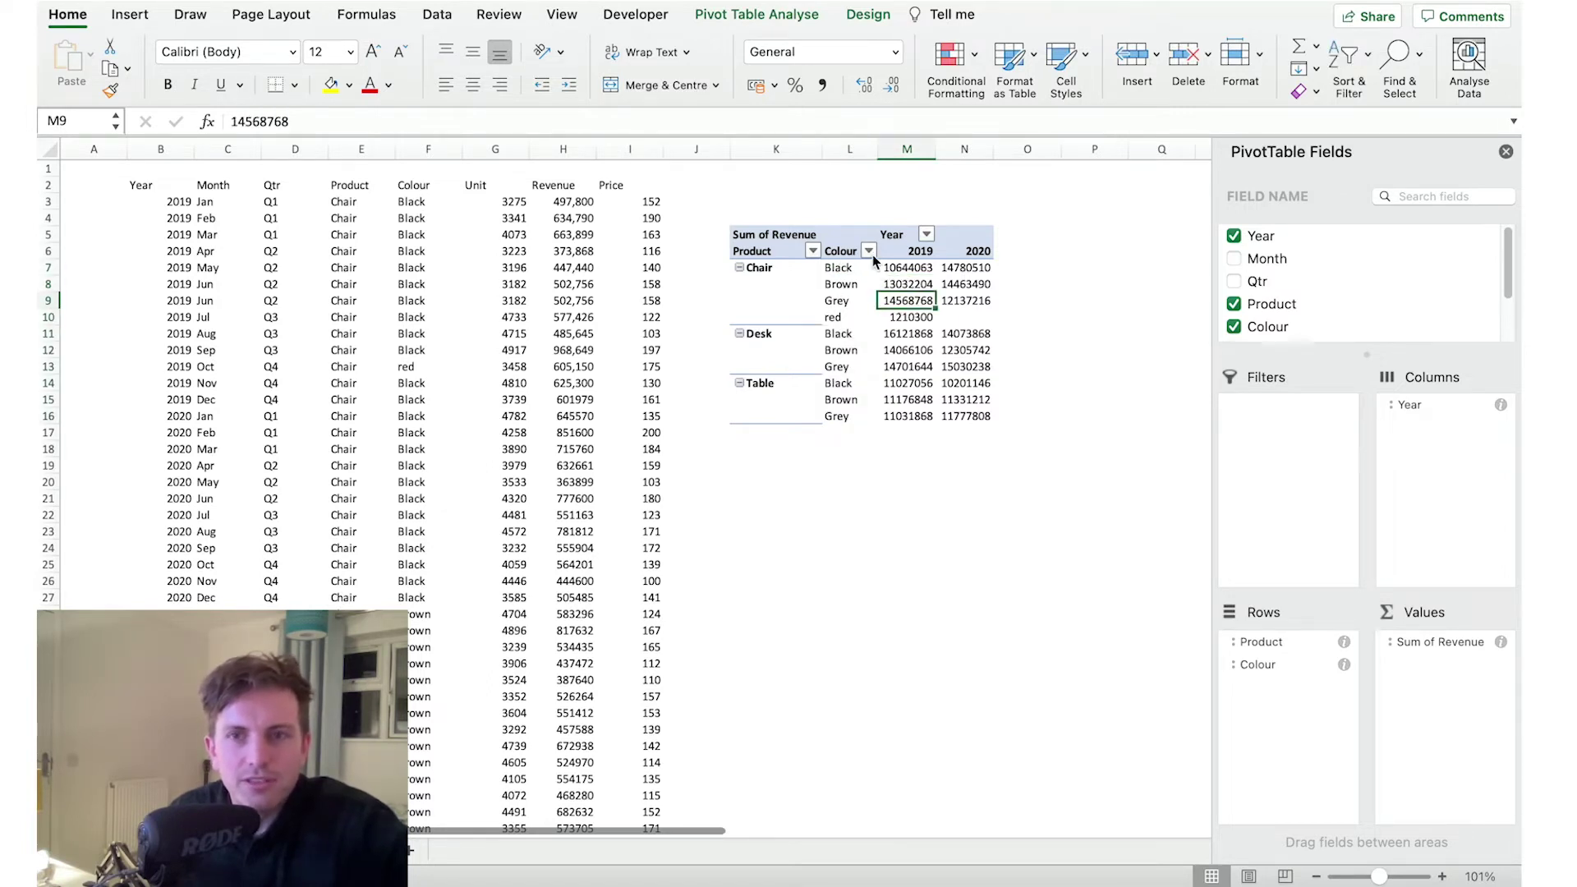
Add Month as a report filter left at (All) and move the pivot six rows down.
left_click_drag(1278, 271, 1275, 465)
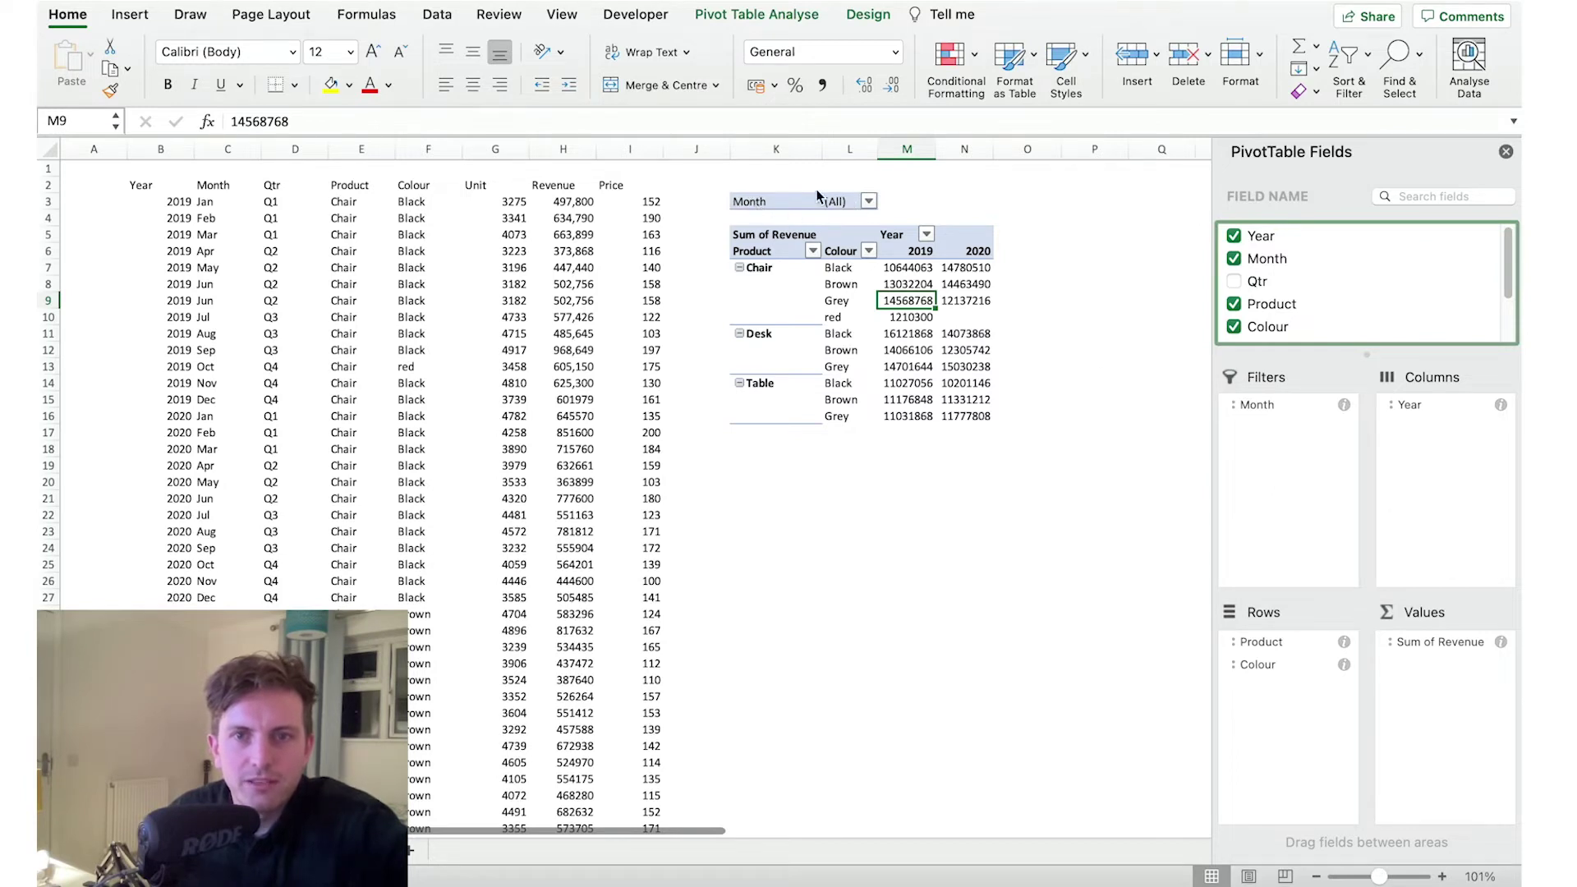
left_click(869, 203)
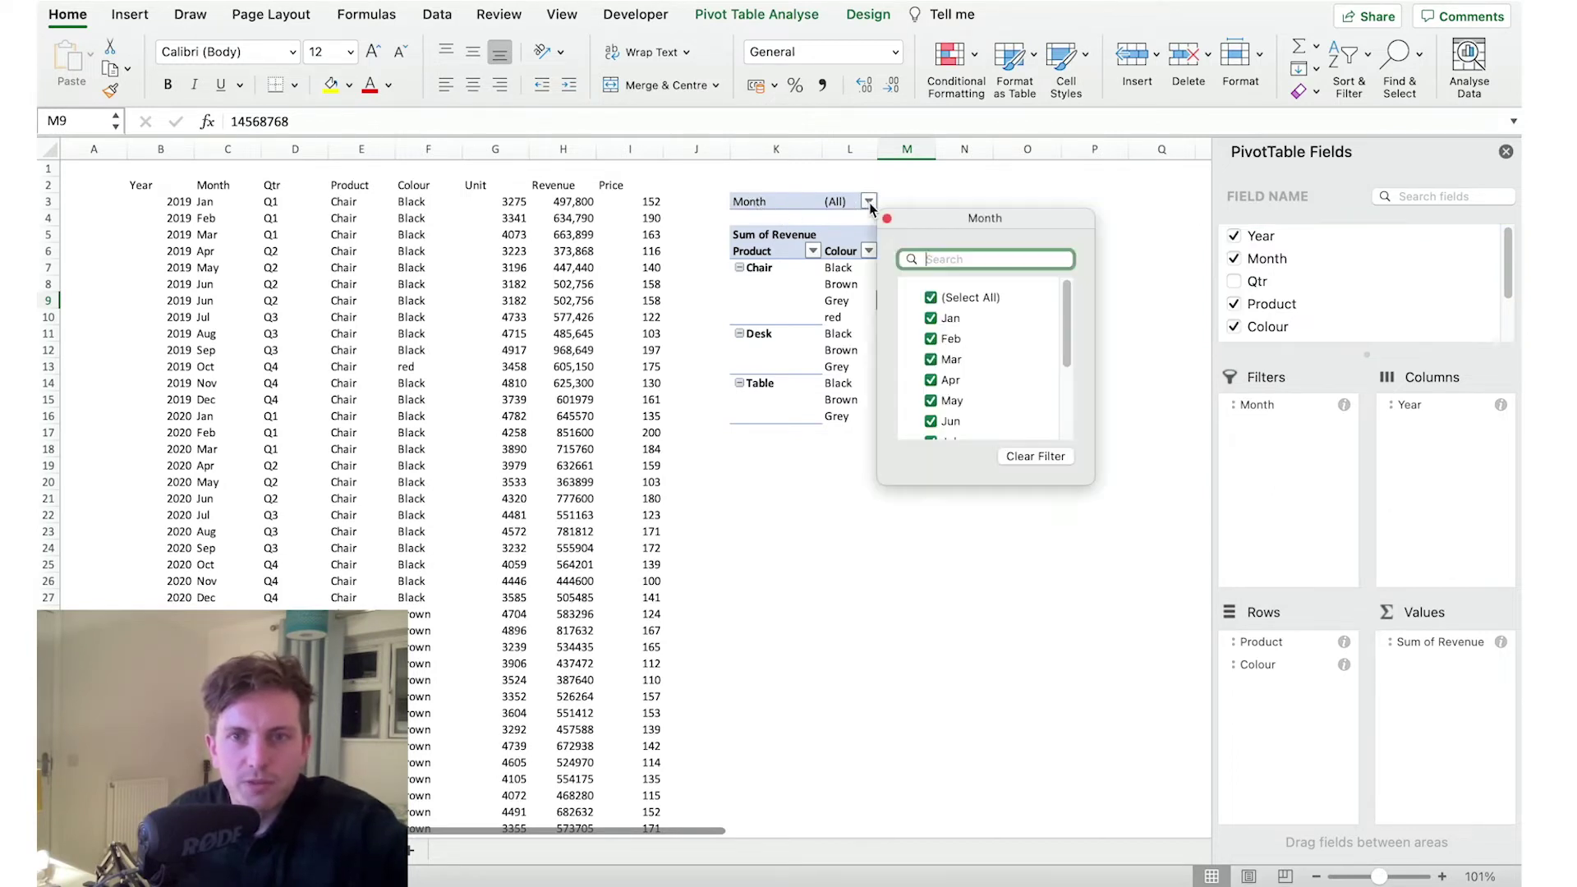
left_click(953, 415)
left_click_drag(953, 415, 793, 210)
left_click_drag(856, 421, 855, 519)
left_click(907, 399)
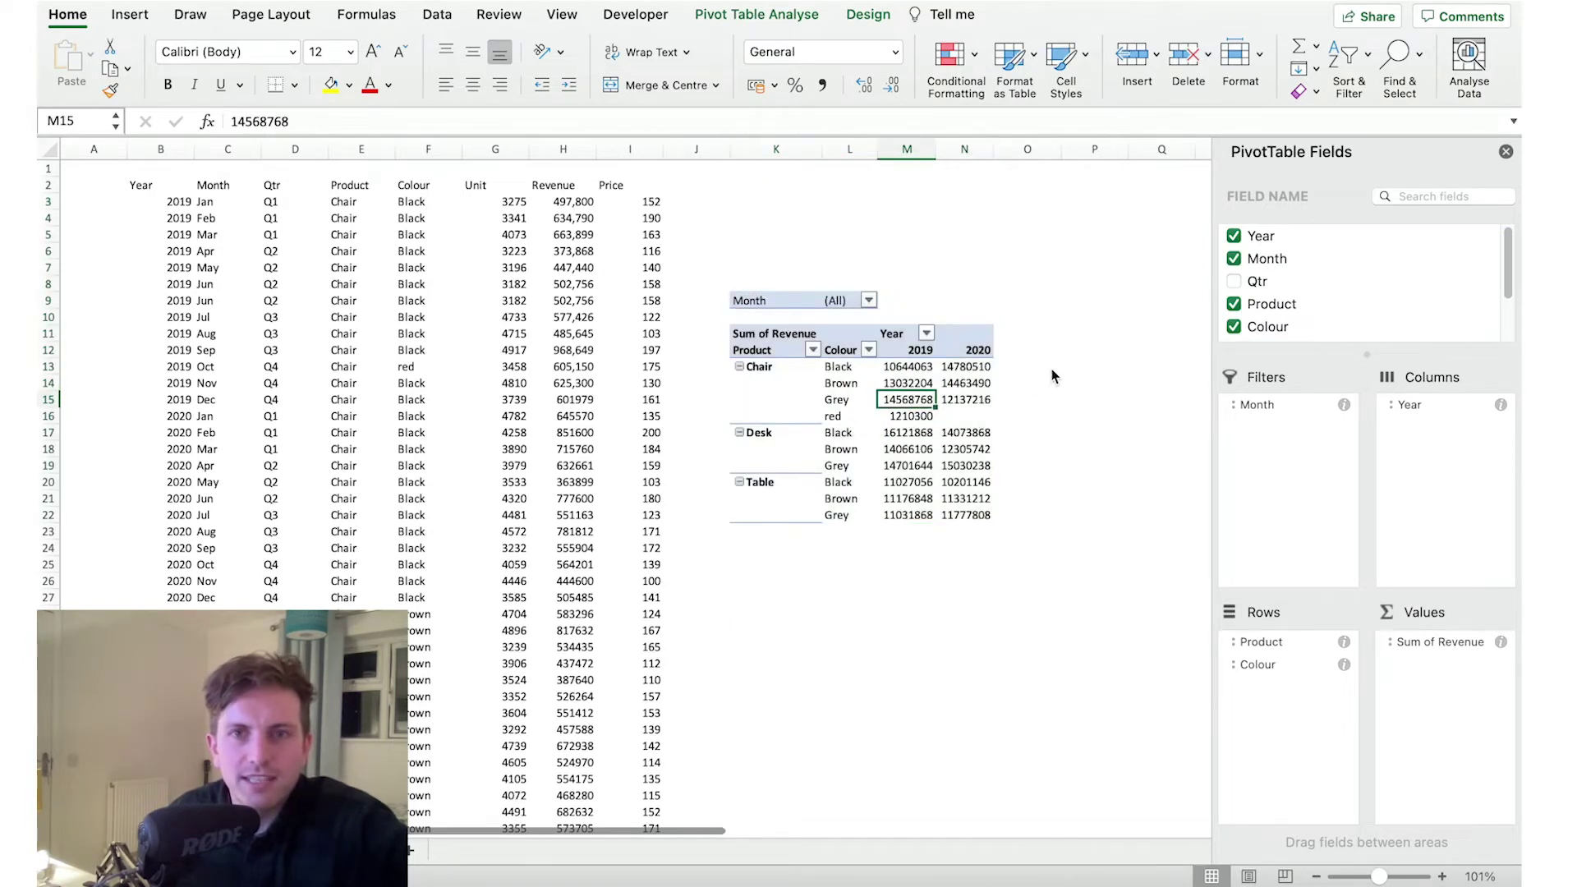
Insert a Month slicer right of the pivot and filter it to Jan.
left_click(821, 19)
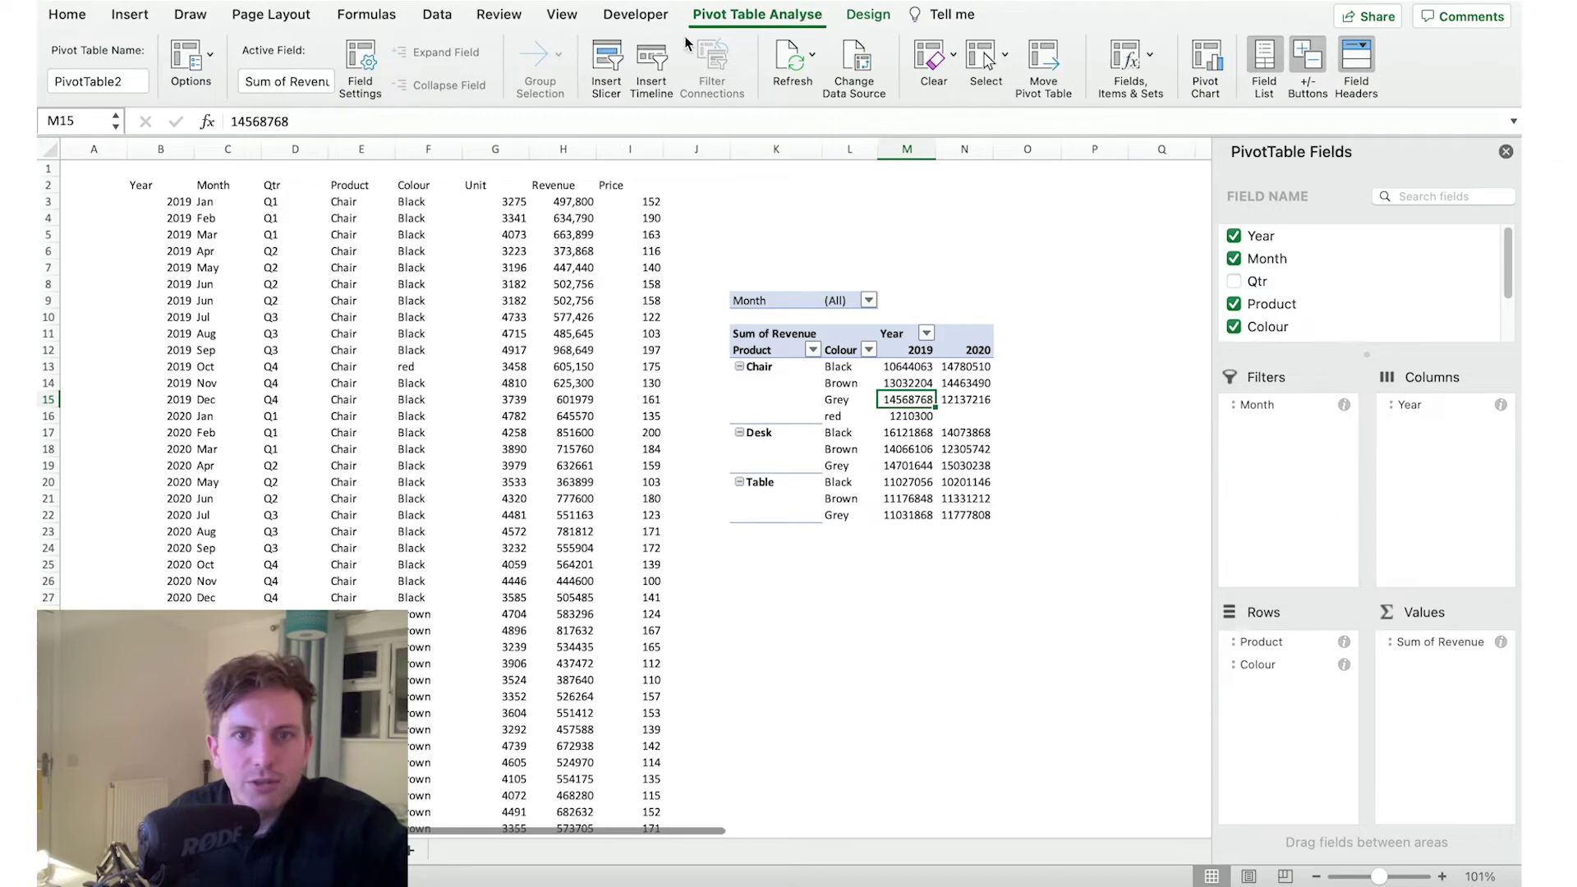
left_click(610, 62)
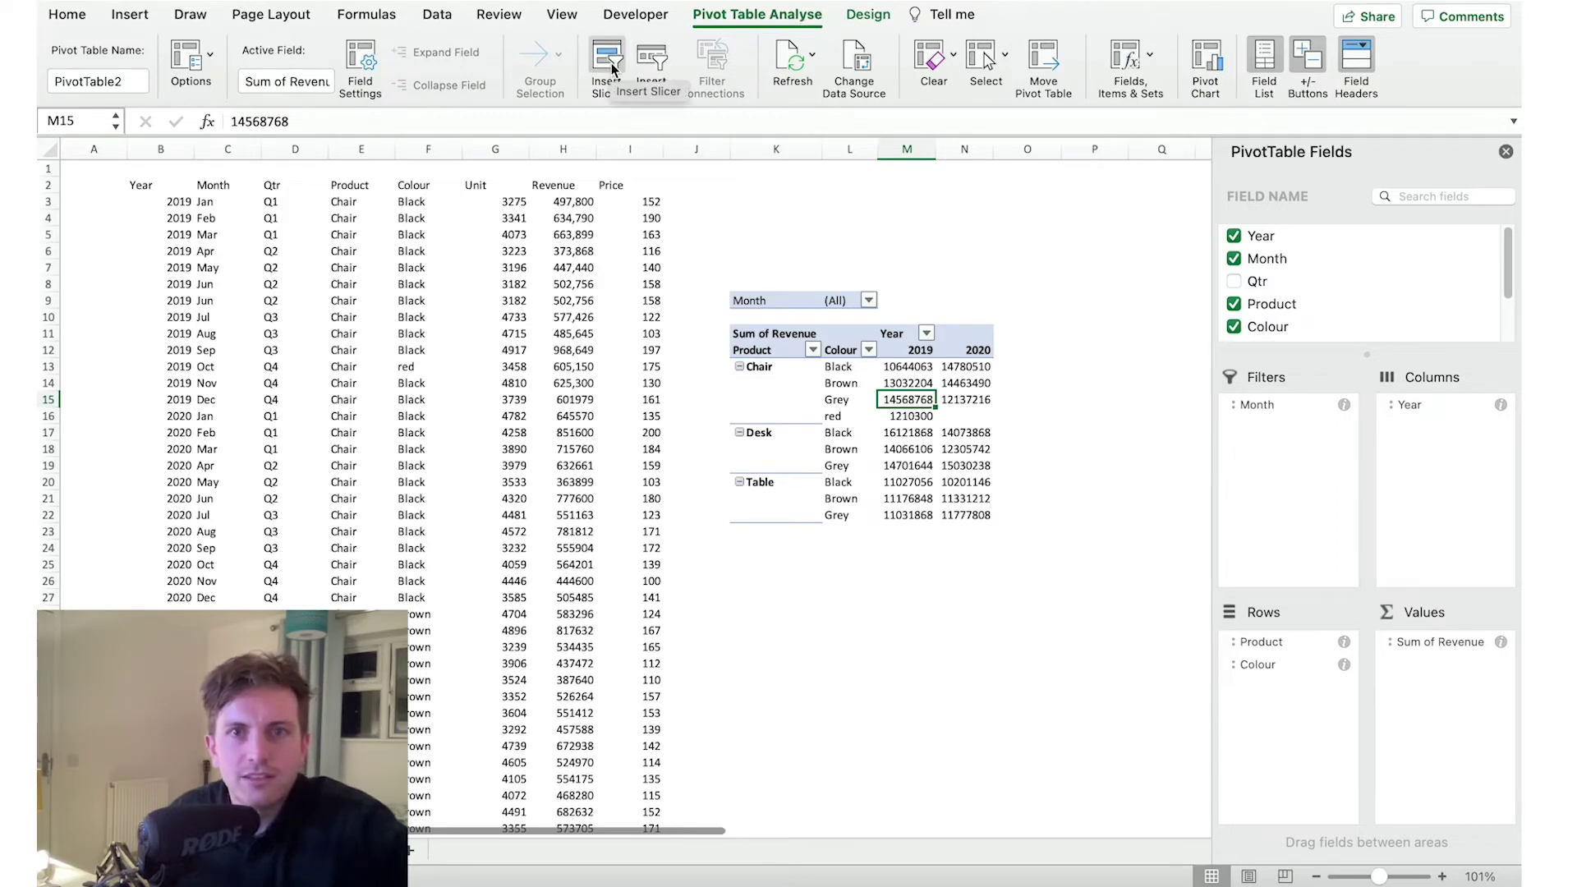
left_click(661, 219)
left_click(892, 322)
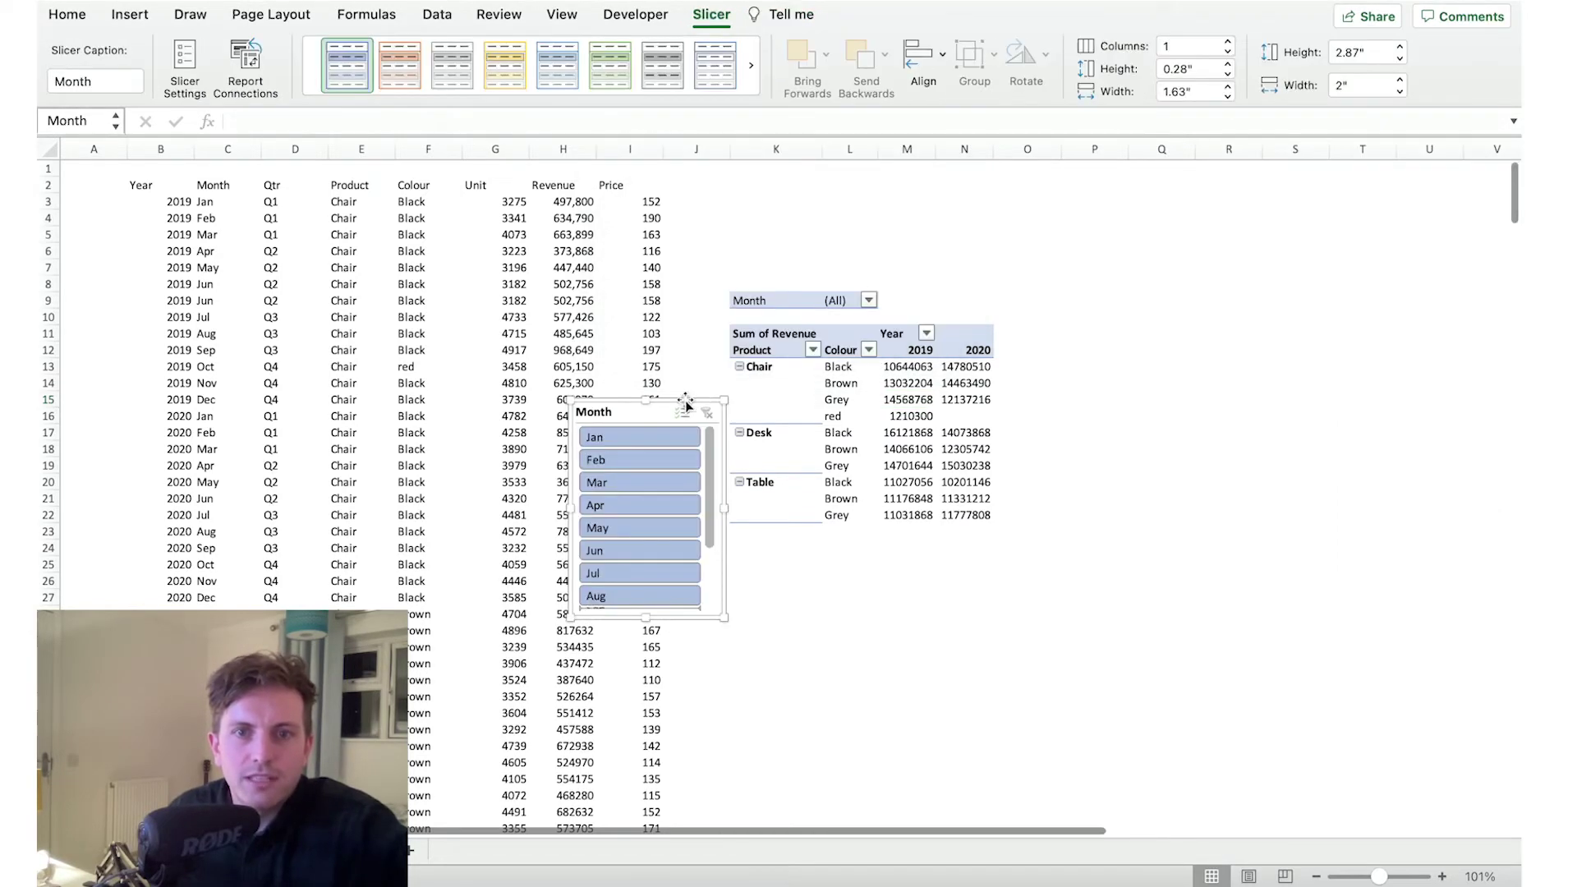
left_click_drag(632, 418, 1099, 324)
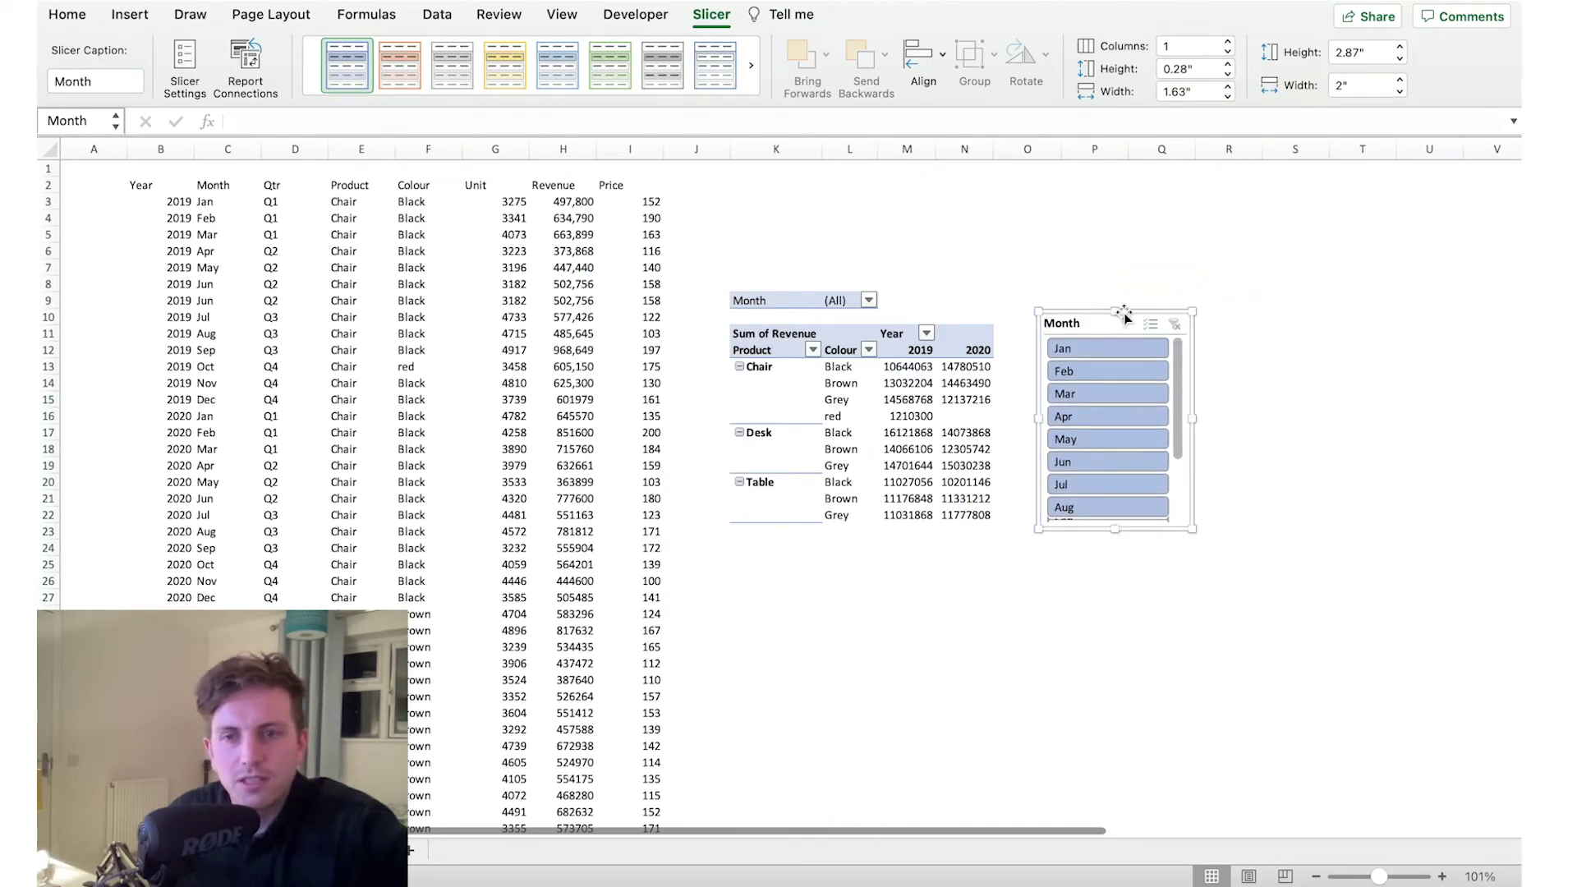
left_click(1117, 355)
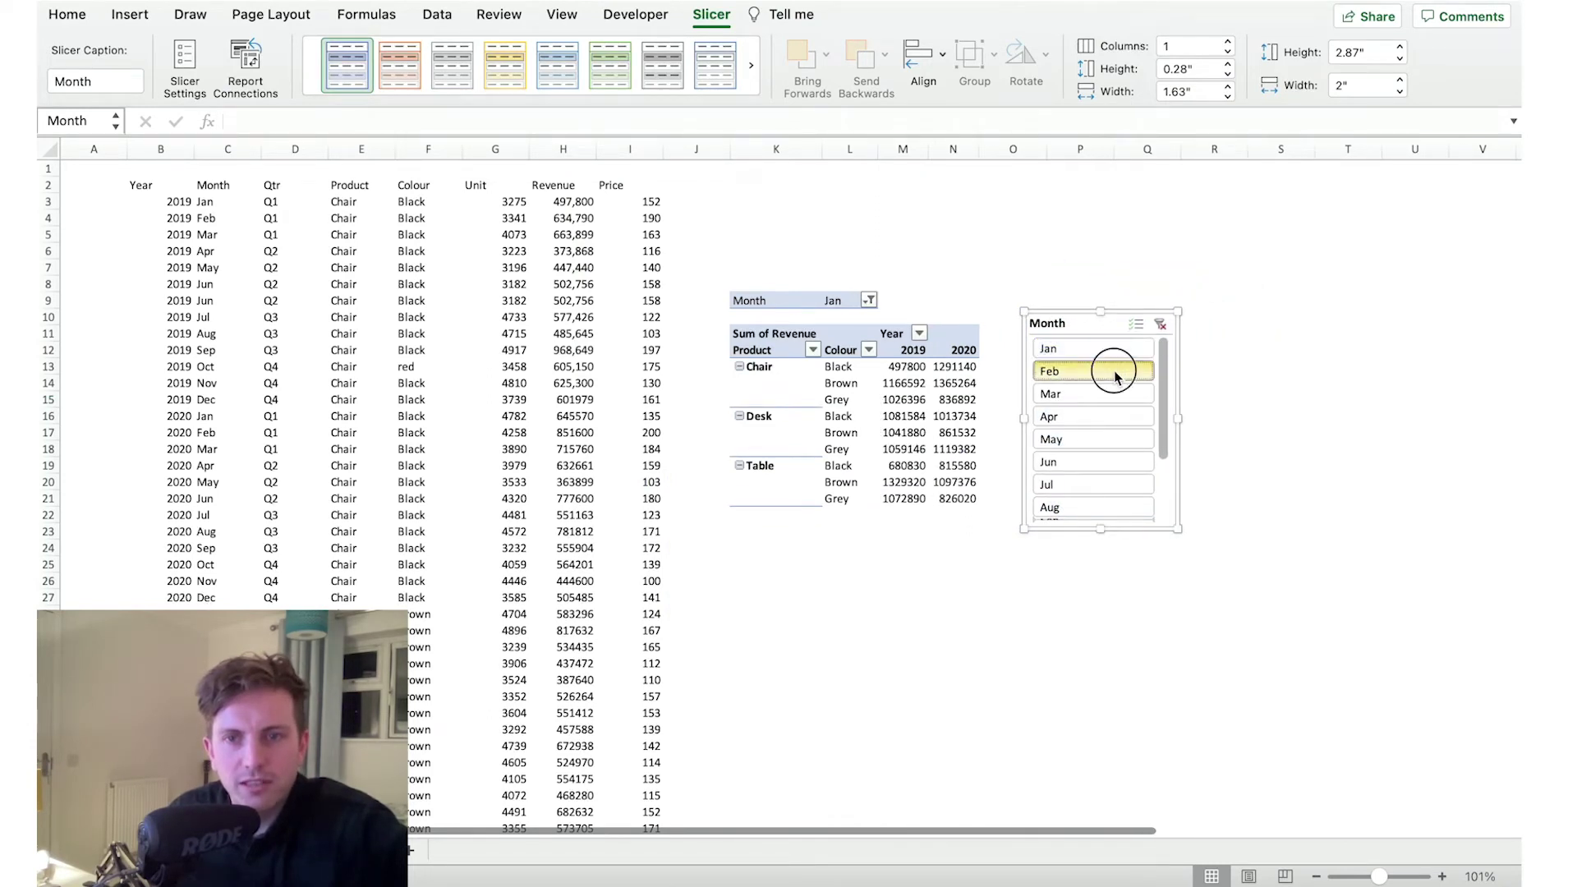
left_click(1116, 371)
left_click(1092, 348)
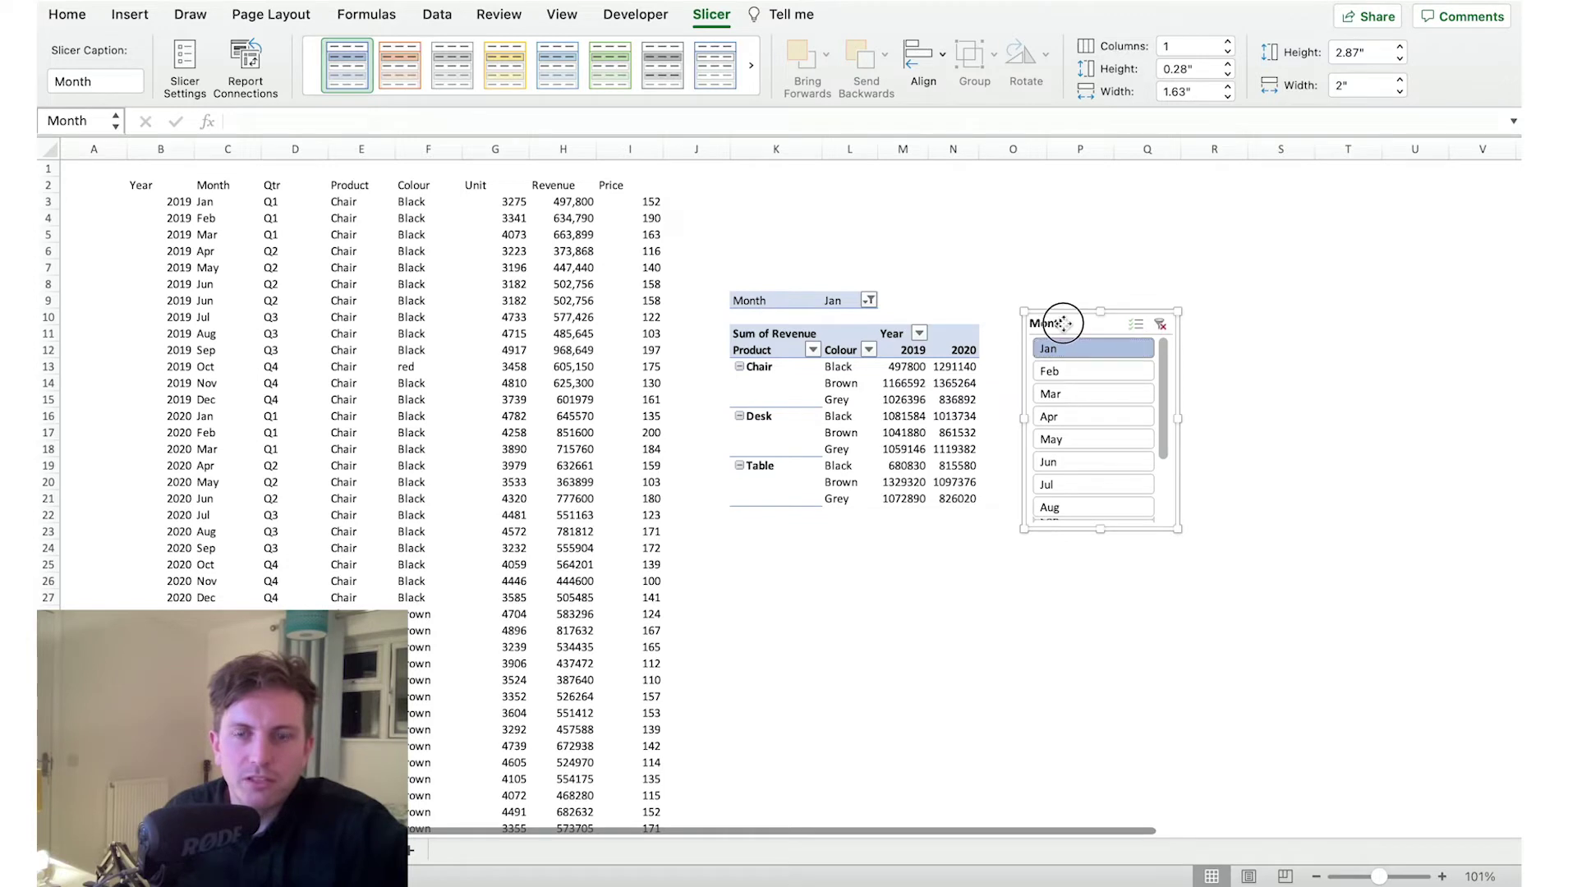
Reposition the Month slicer beside the pivot and select the Chair Brown label.
left_click_drag(1071, 313, 1060, 203)
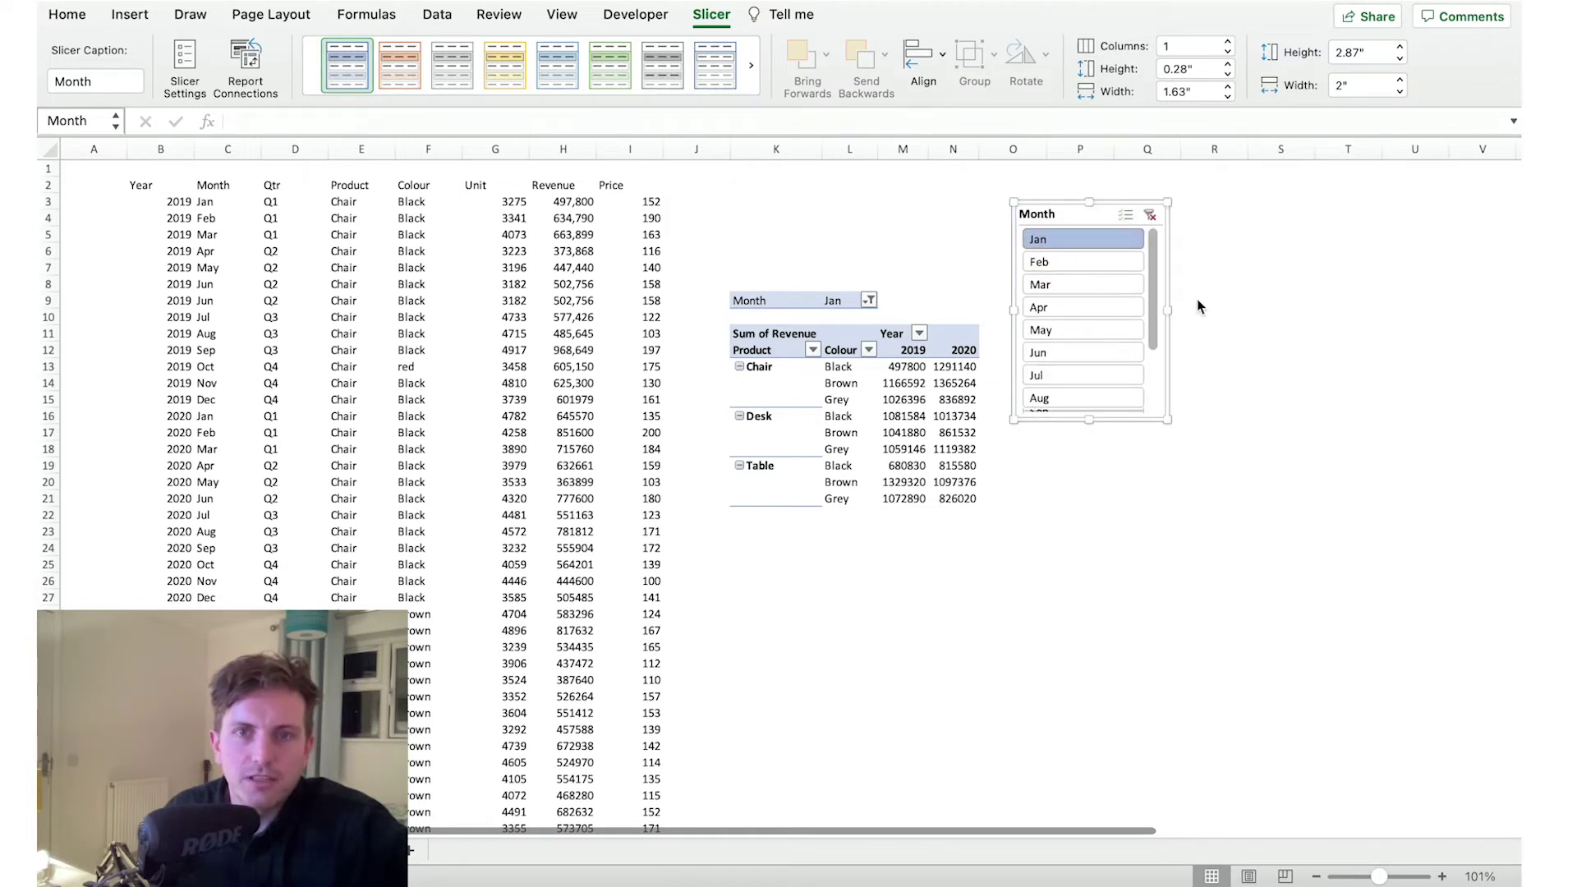
left_click(1071, 209)
left_click_drag(1071, 209, 1090, 298)
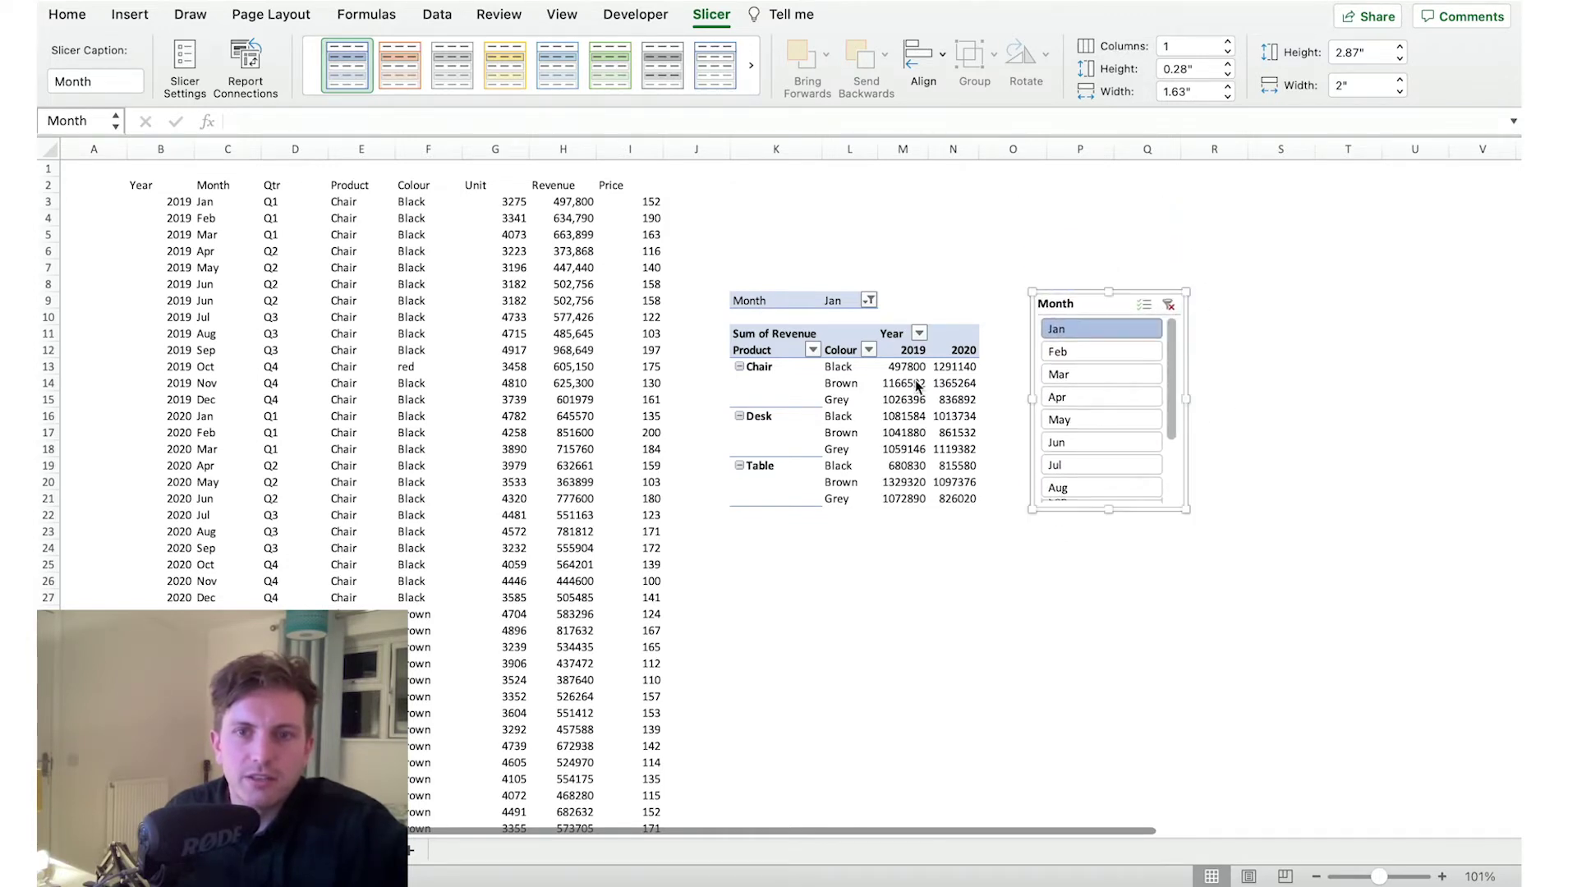
left_click(891, 382)
left_click(743, 14)
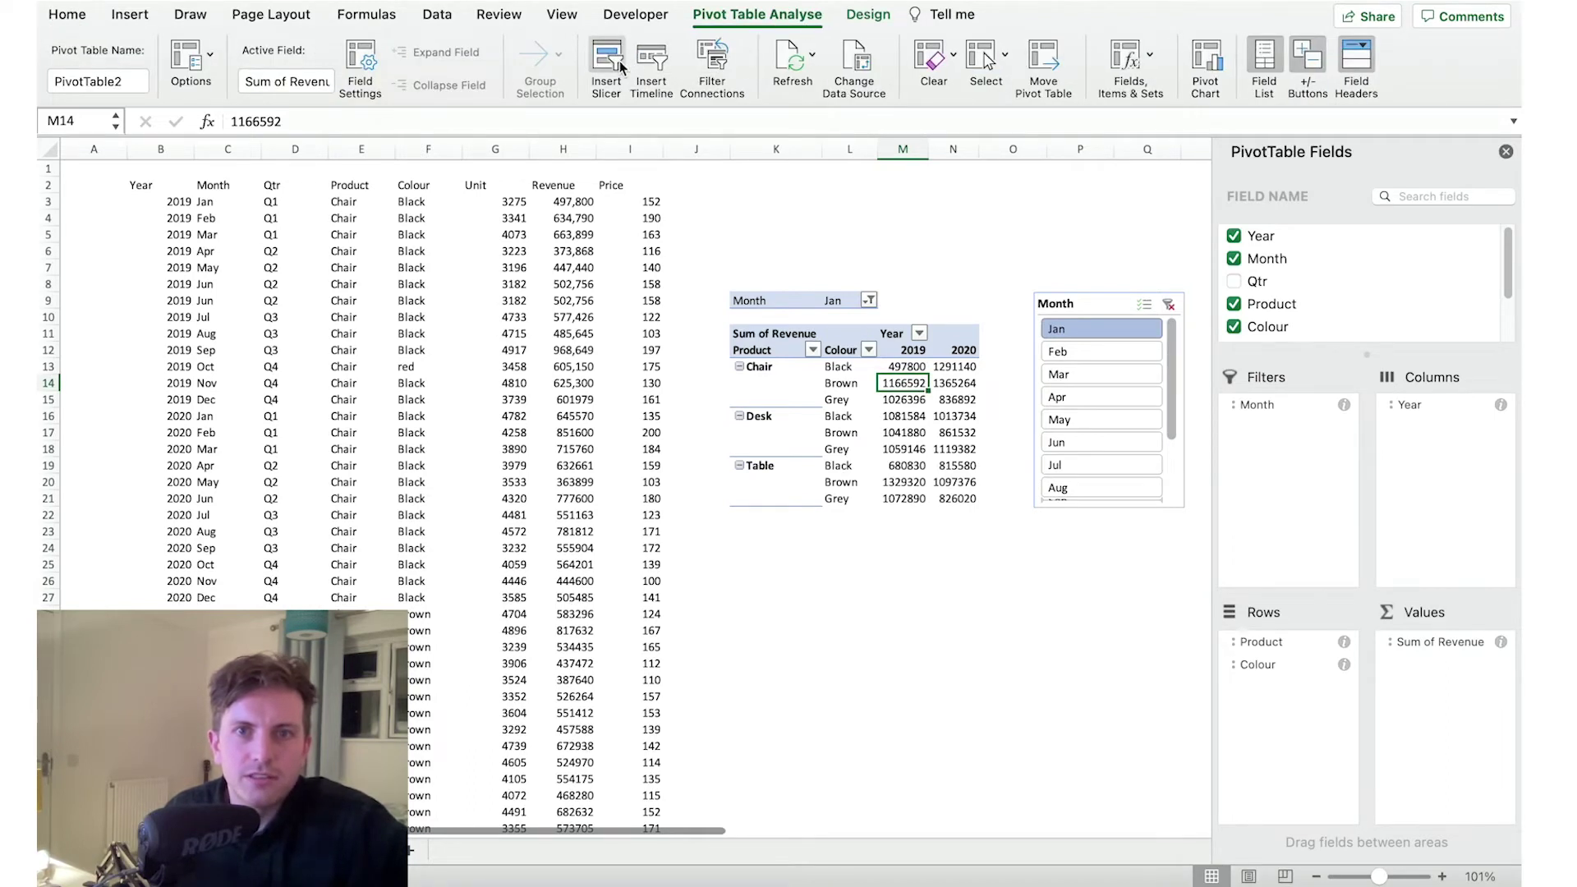
key("Left")
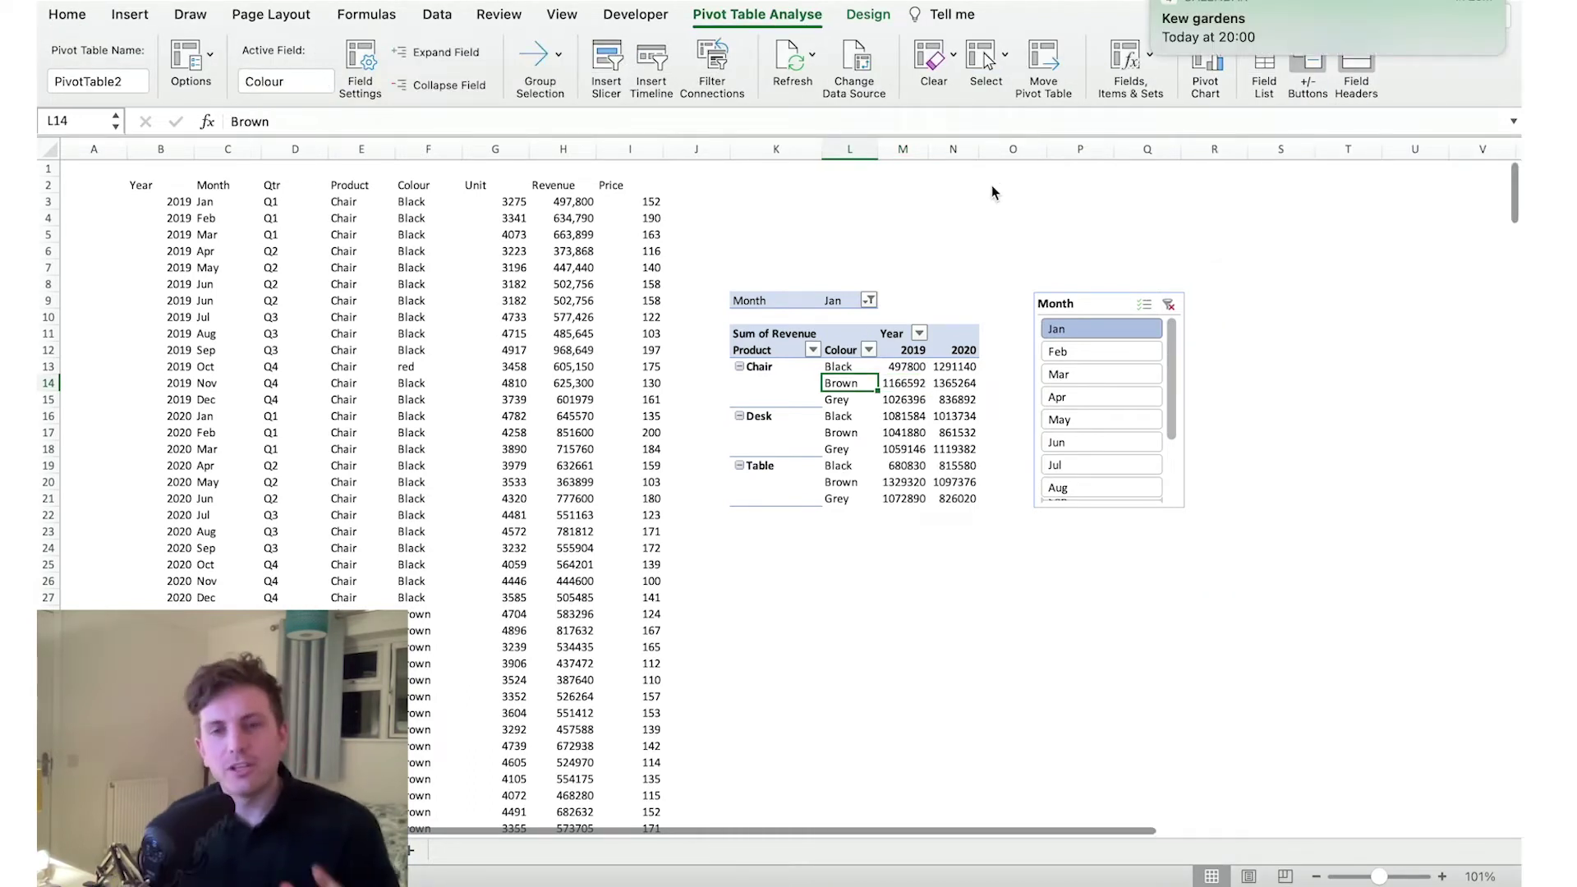
Move the Month slicer further right and select revenue cells in the pivot.
left_click_drag(1105, 297, 1319, 215)
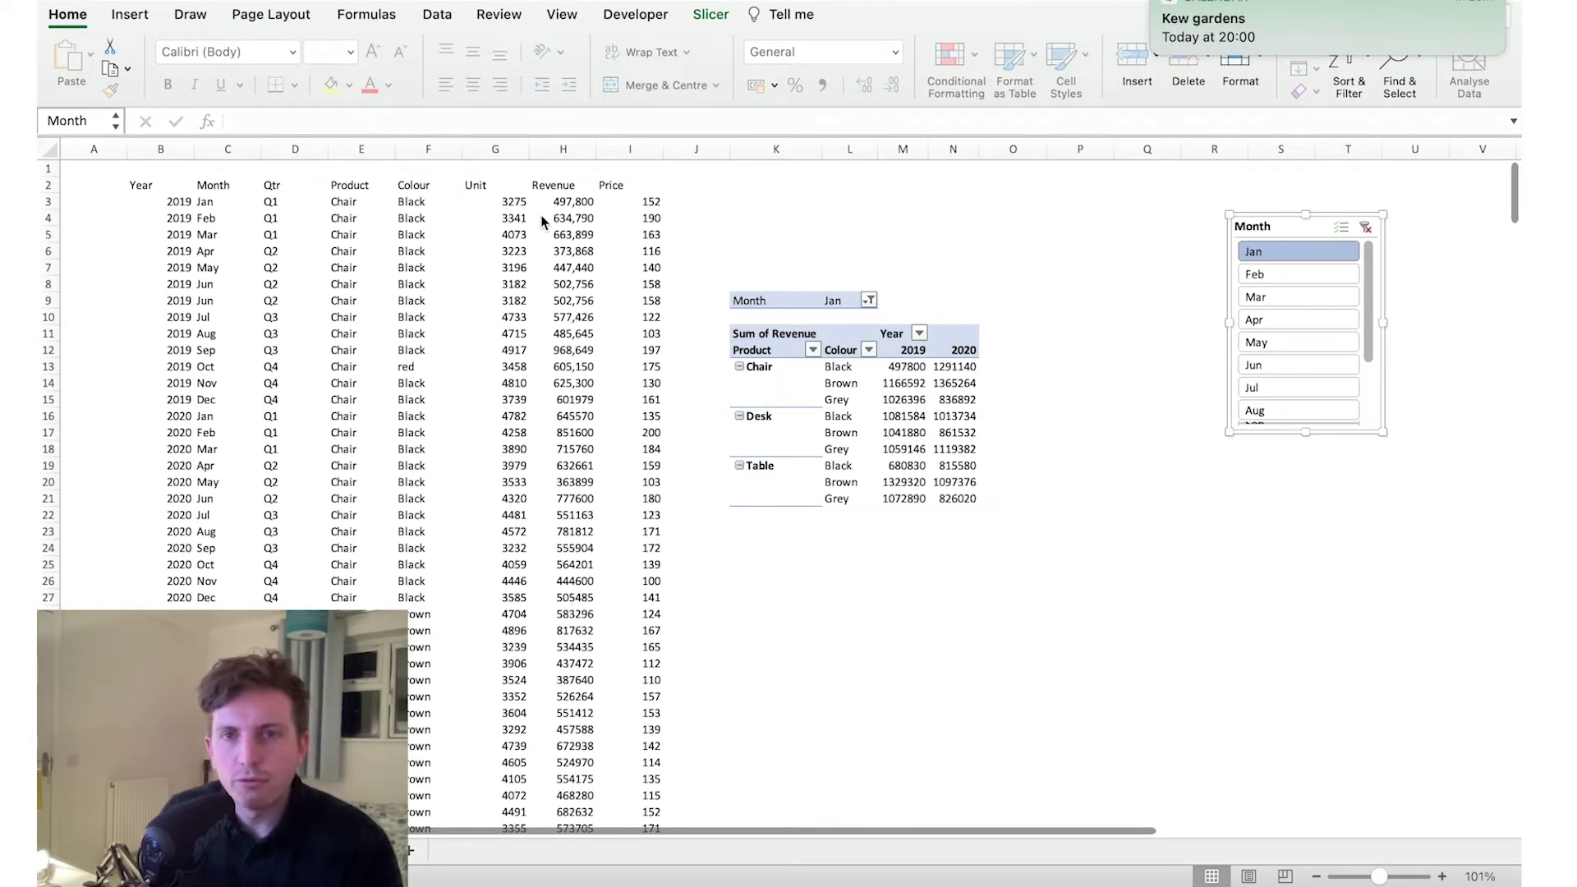
left_click(952, 400)
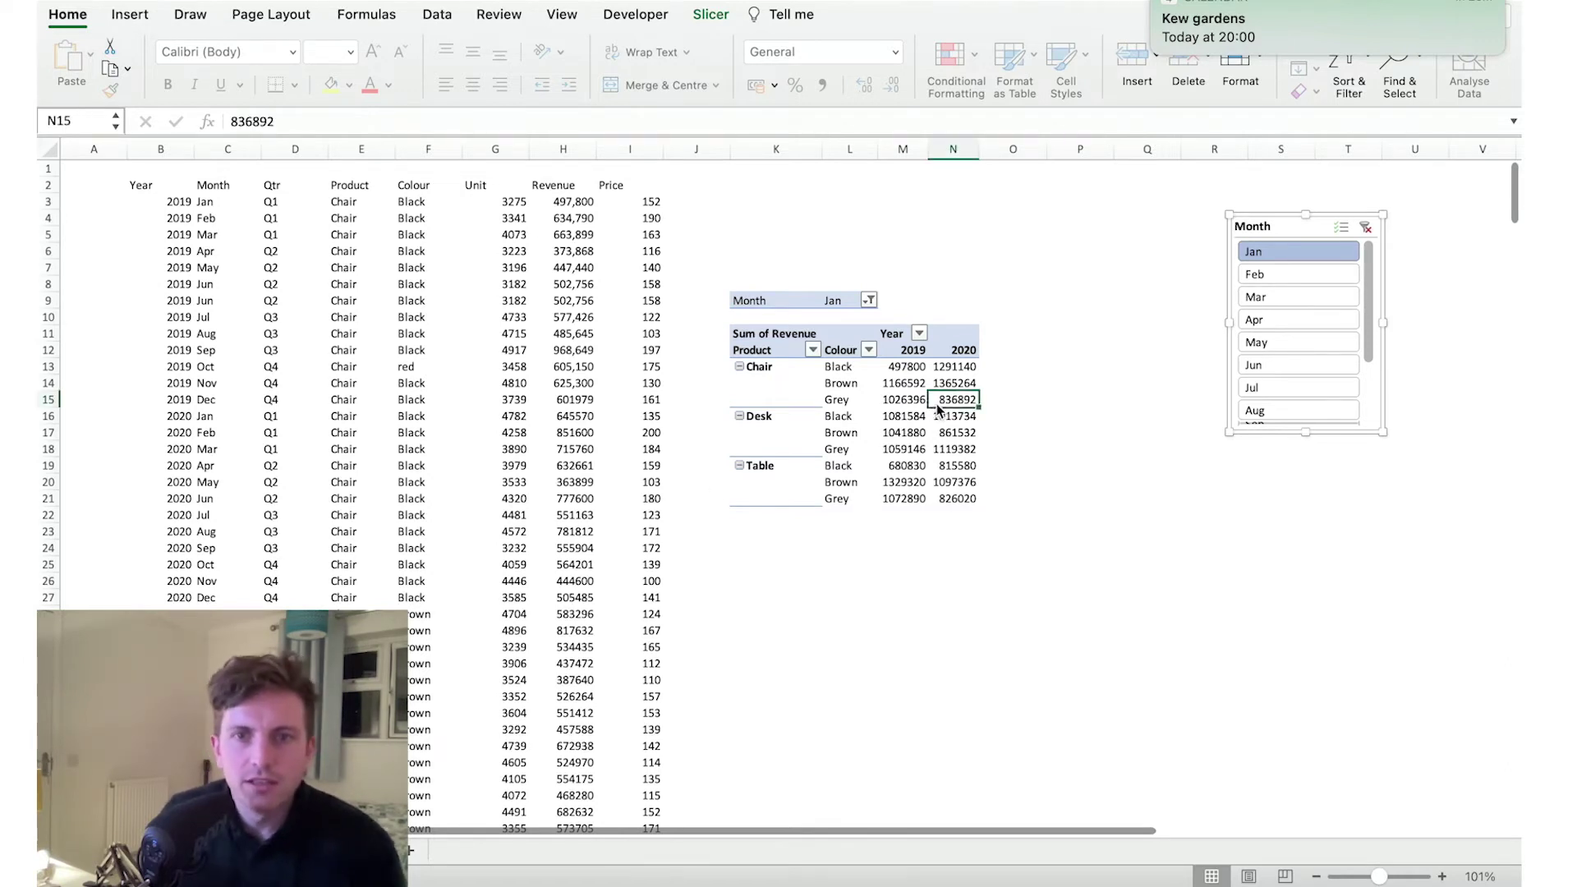
left_click(916, 402)
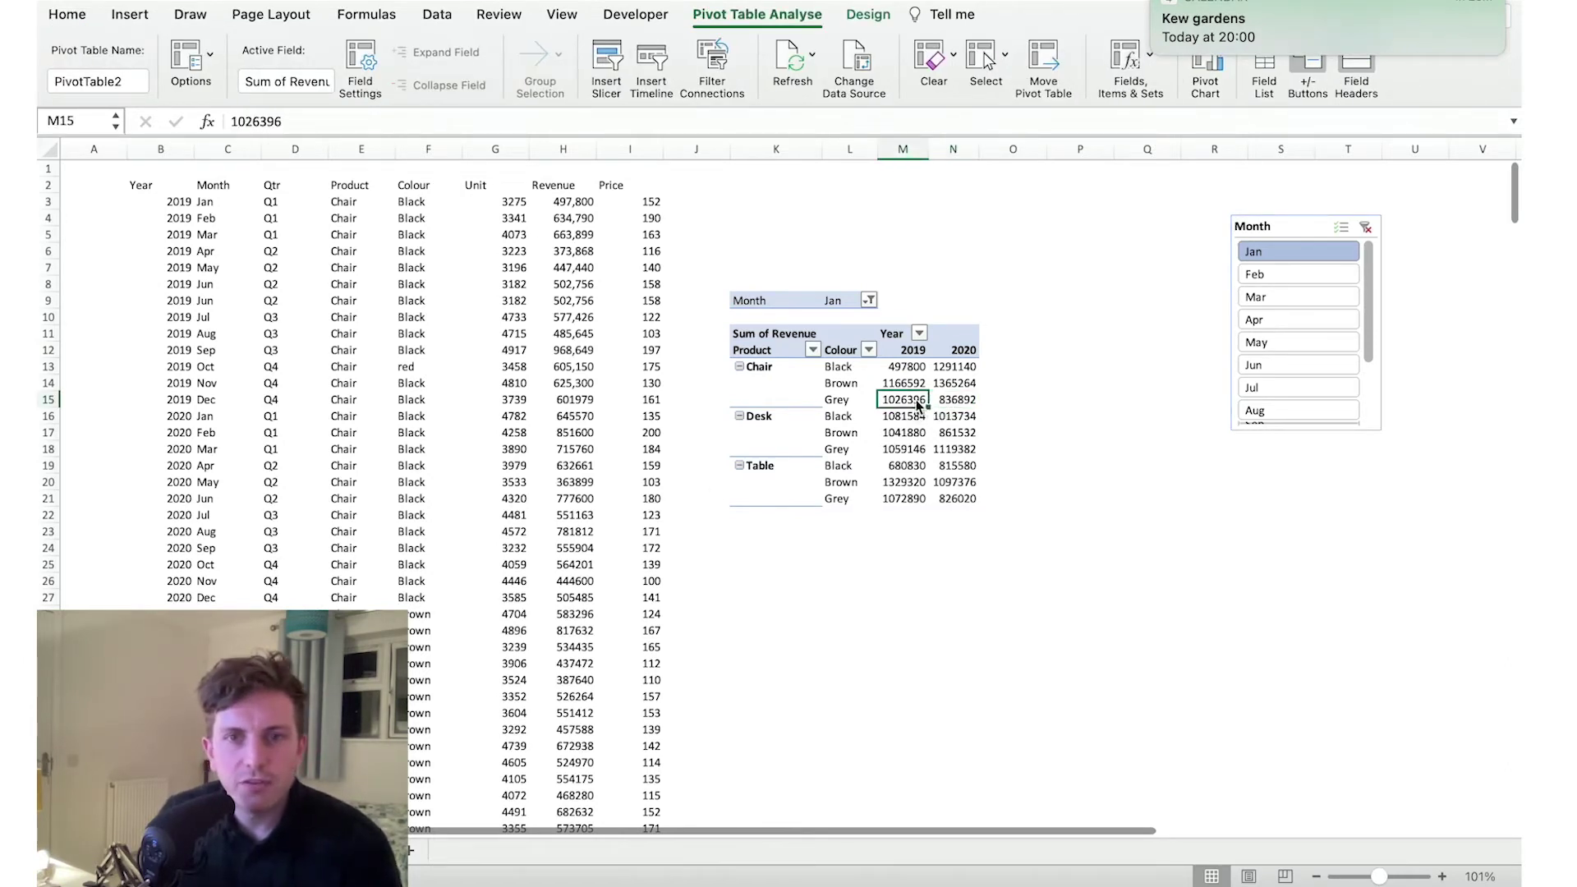
left_click(764, 337)
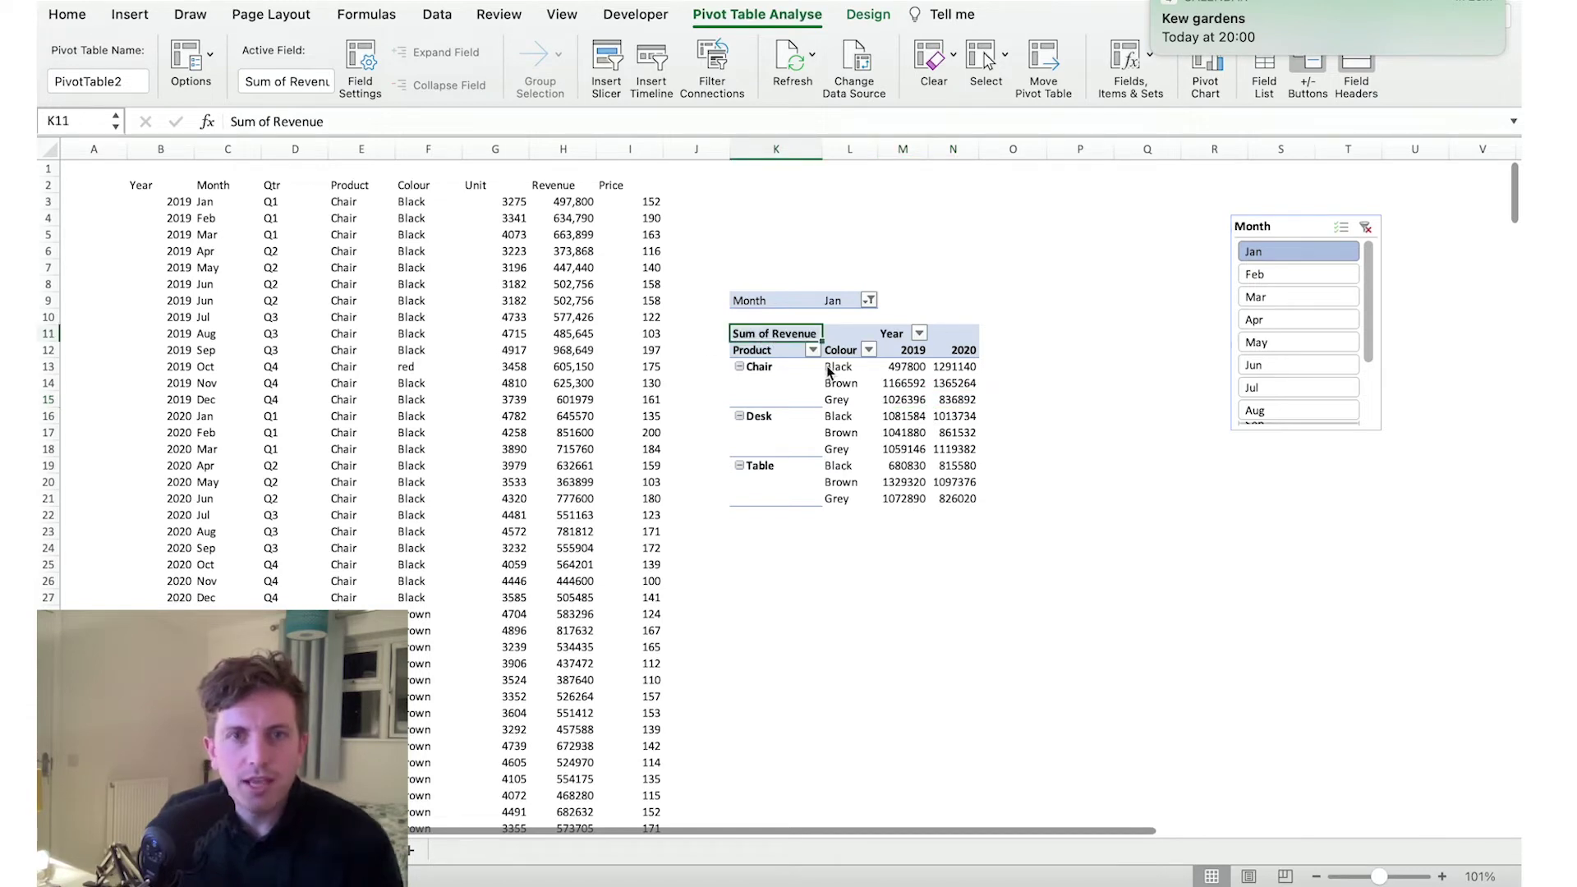
left_click(914, 400)
Show the field list and add Sum of Unit to the pivot values.
right_click(916, 383)
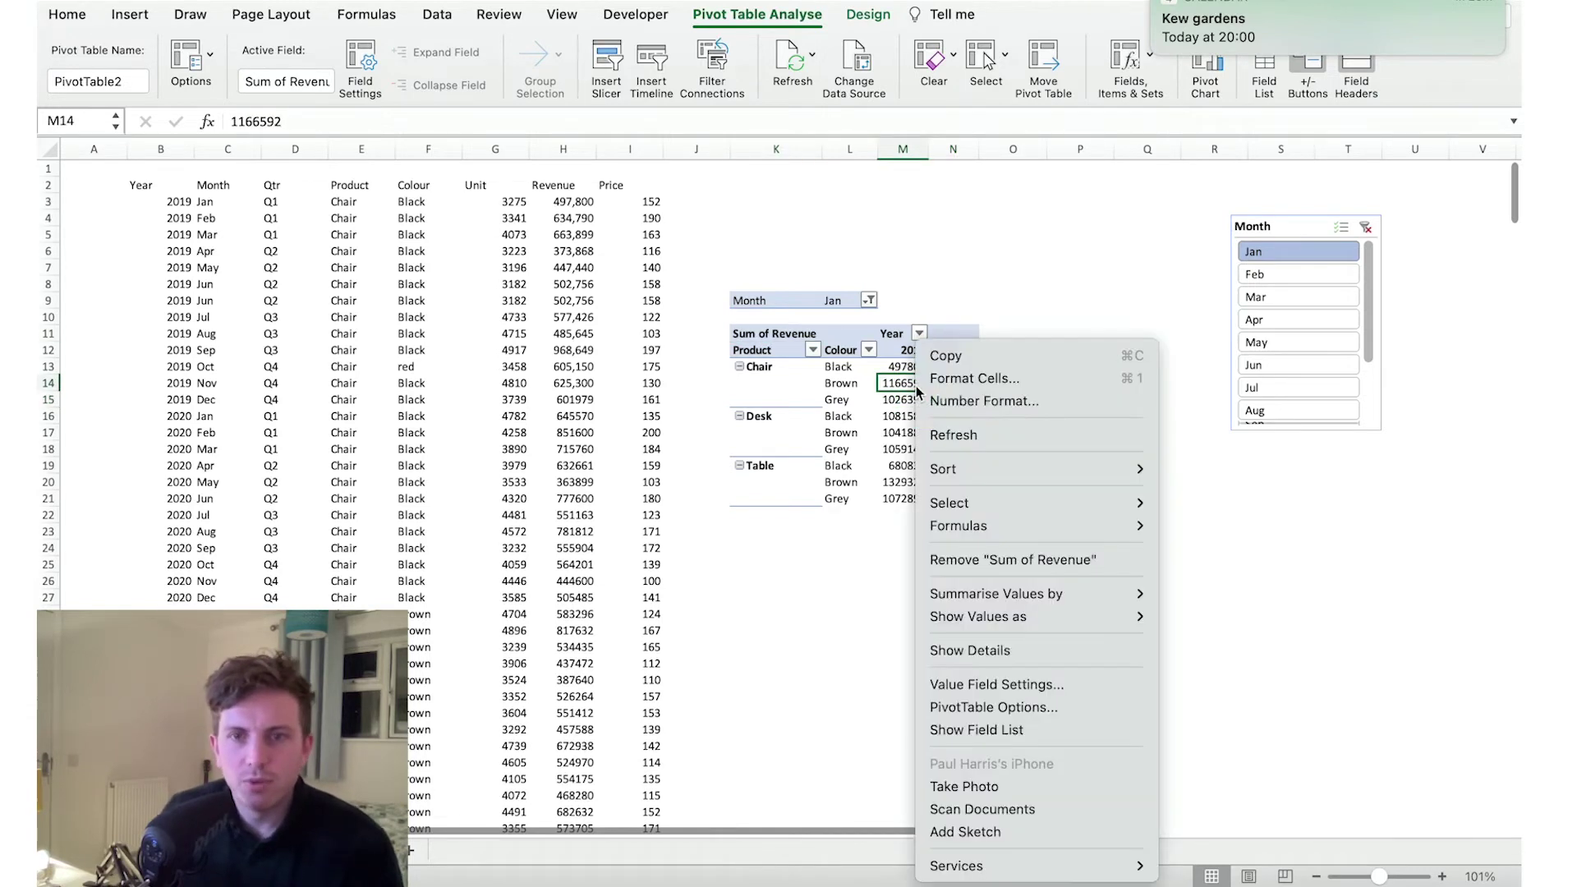
left_click(998, 733)
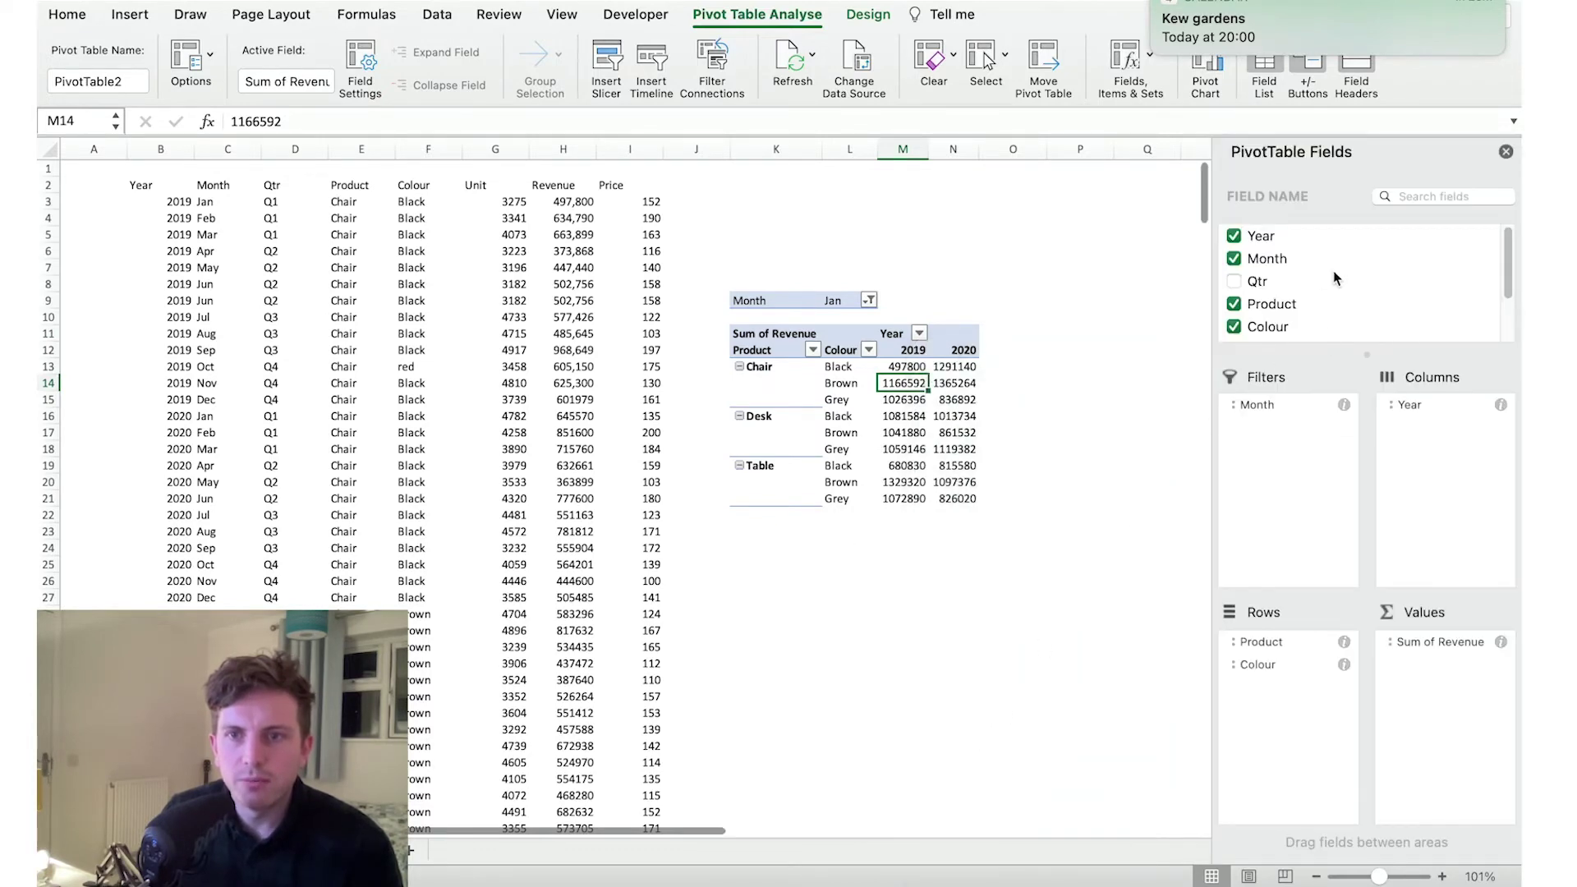
scroll(1339, 282, "down", 3)
left_click_drag(1269, 294, 1347, 649)
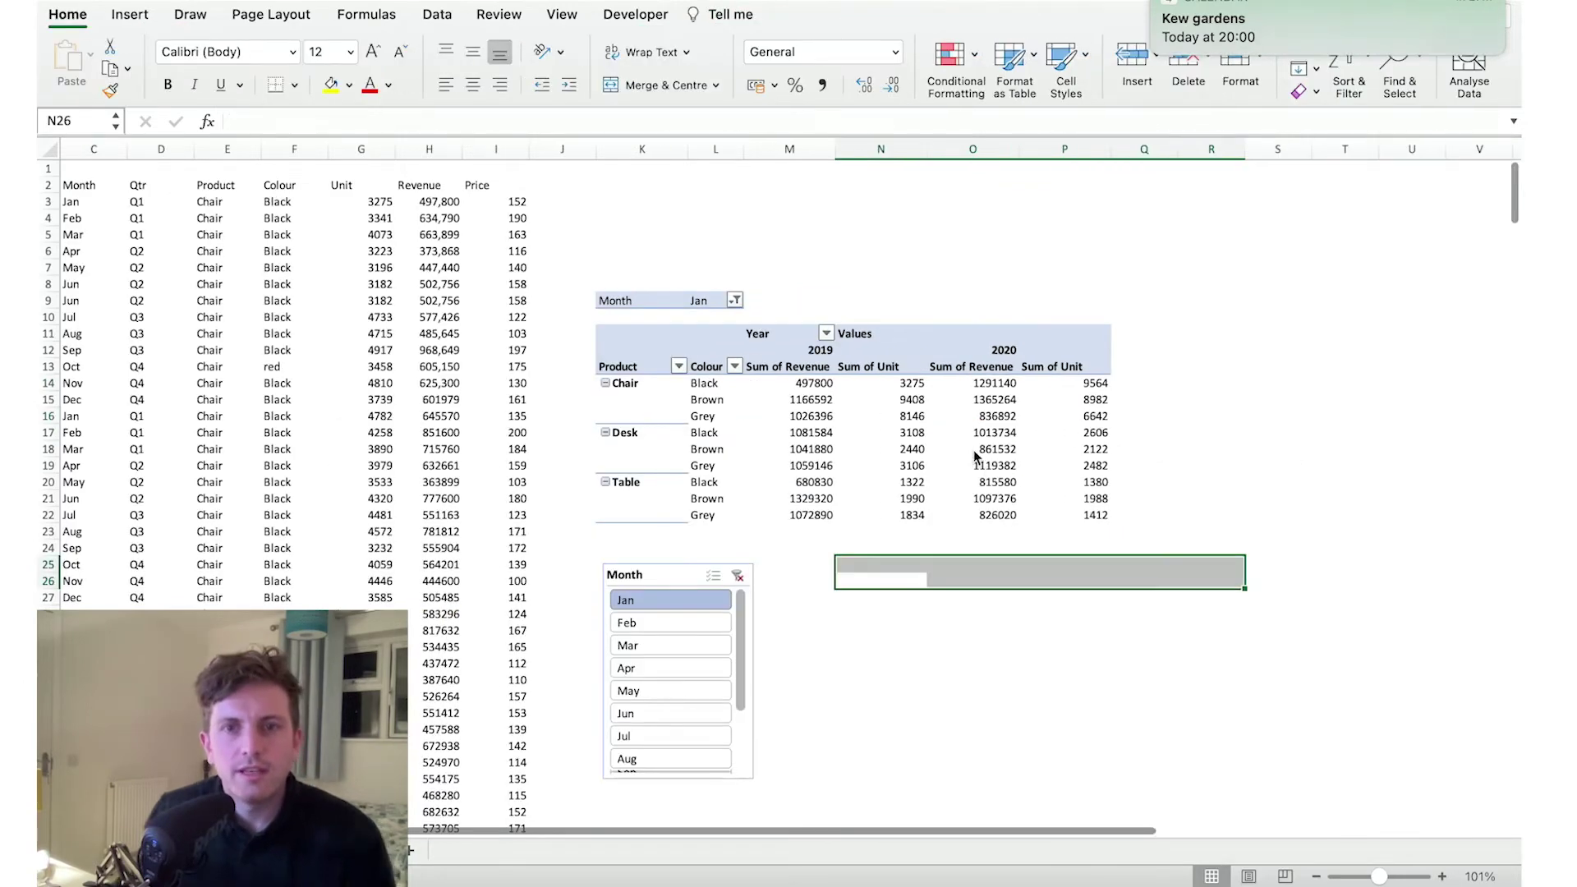
left_click(974, 449)
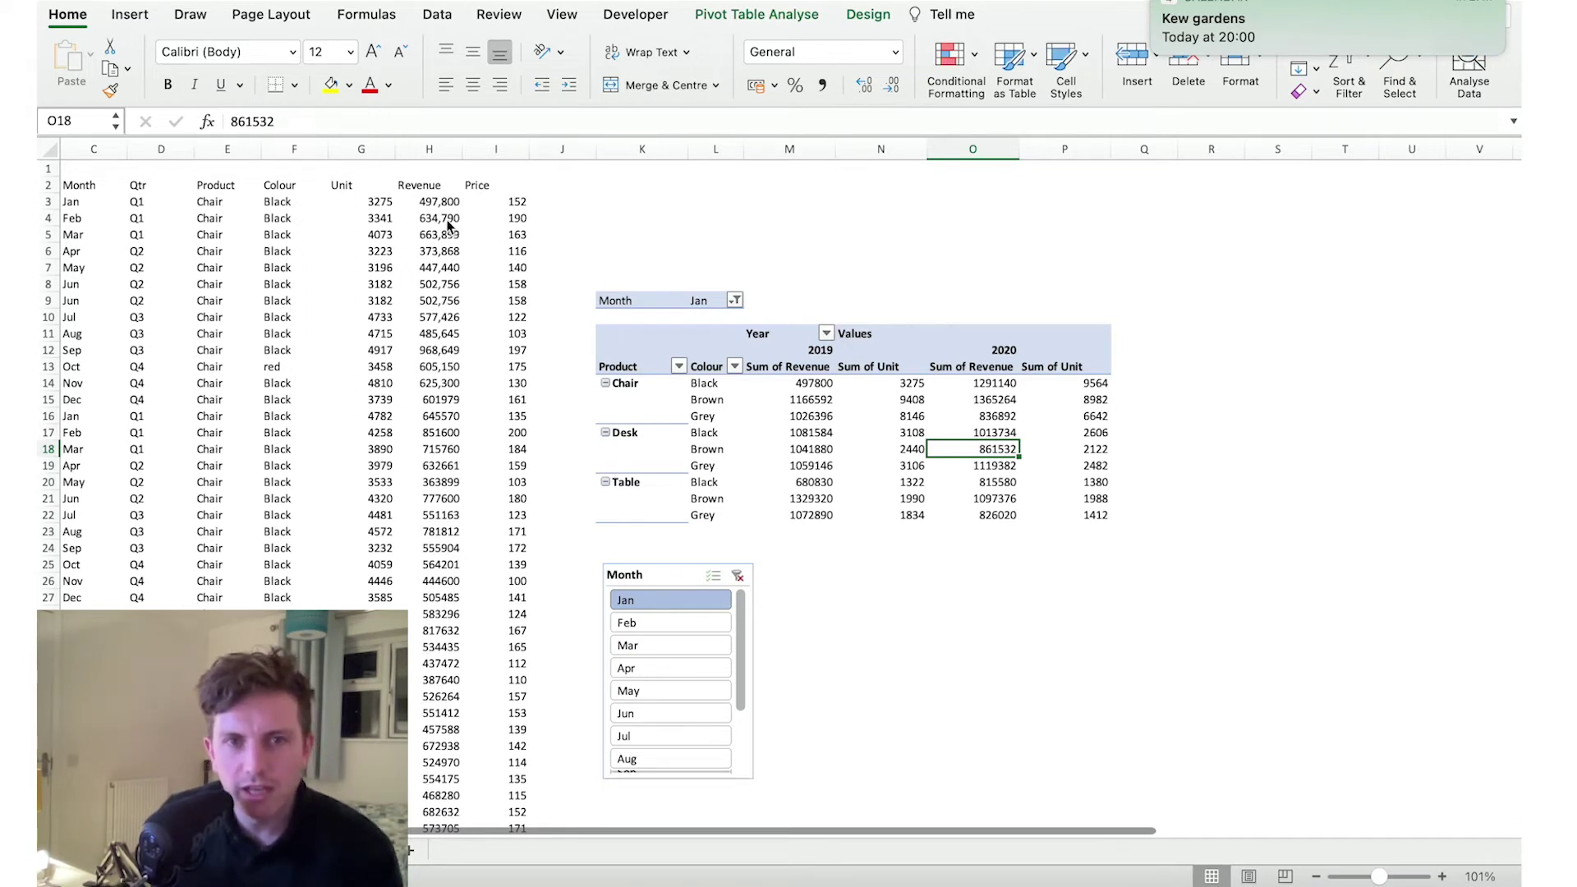
Add Price to the pivot values as Sum of Price, alongside Revenue and Unit.
left_click(899, 431)
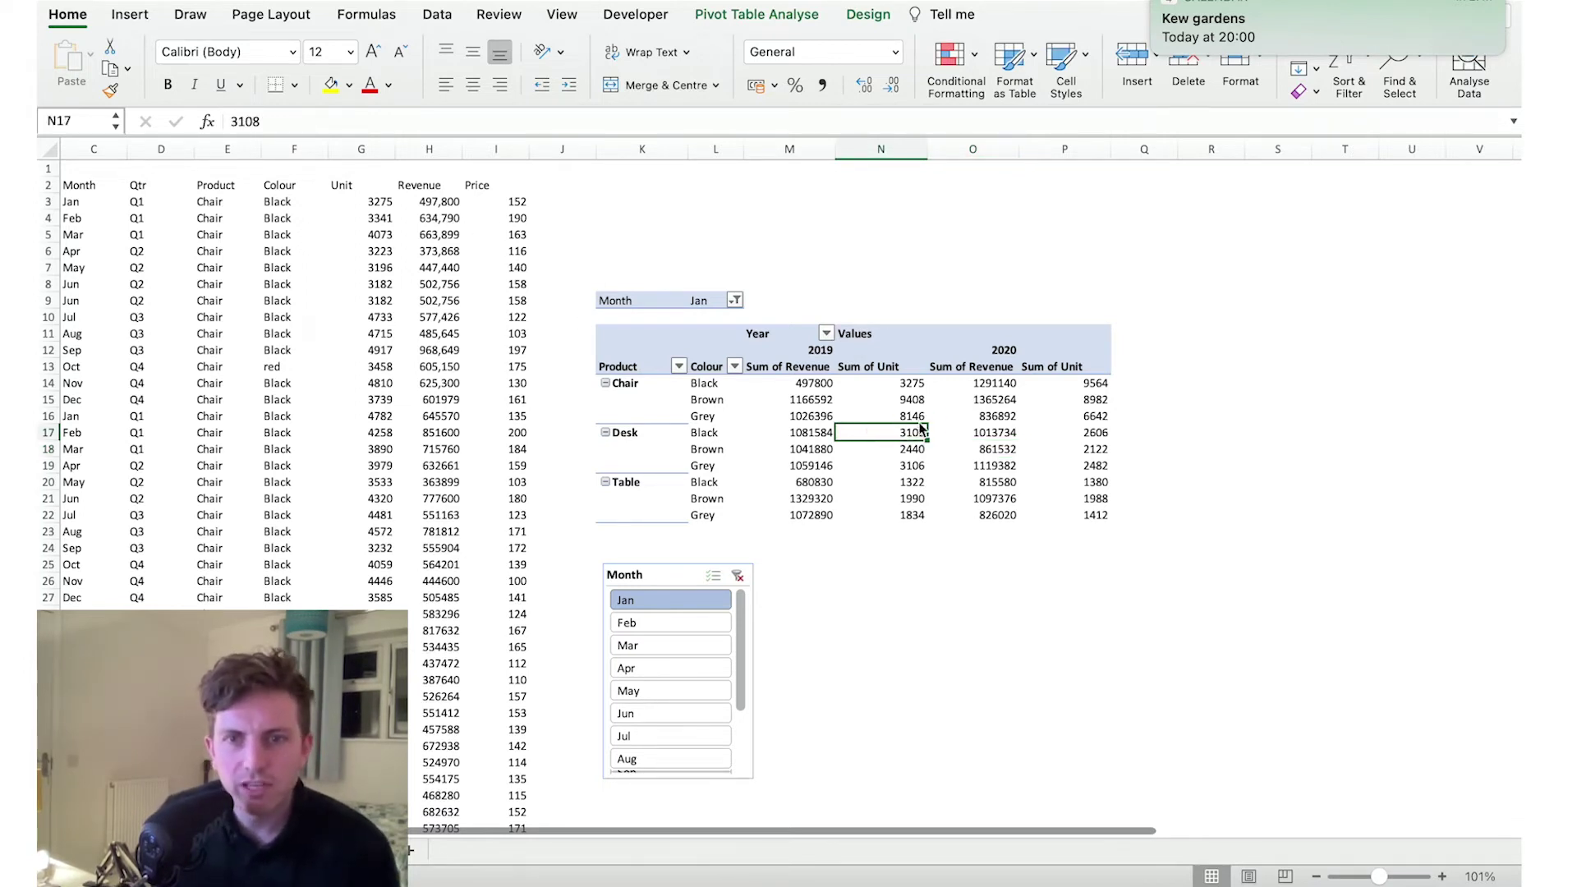
right_click(885, 447)
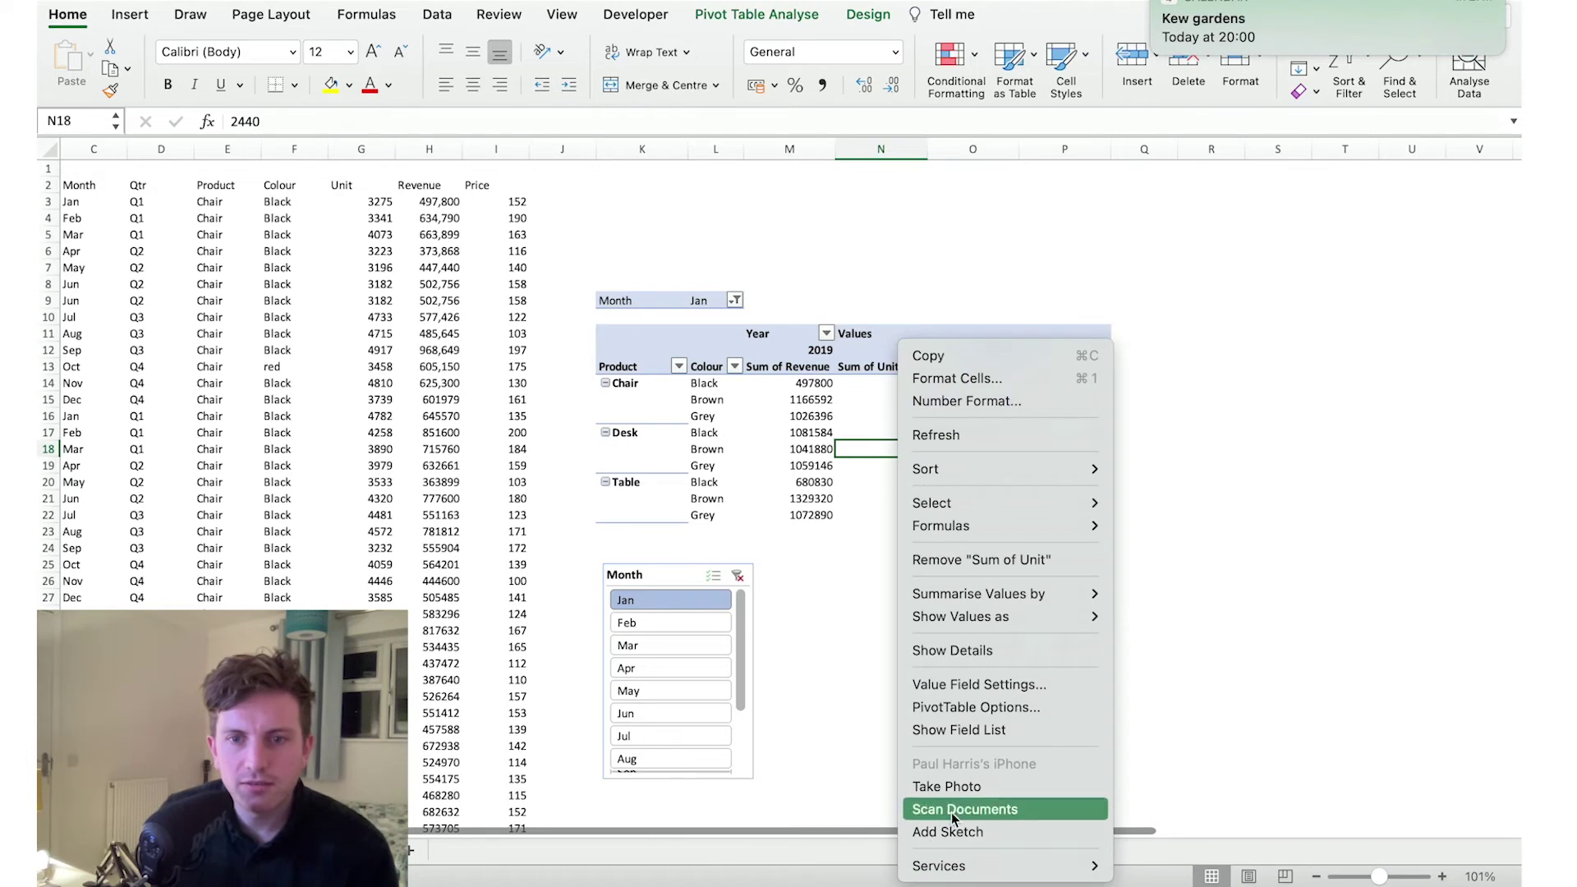
left_click(945, 731)
left_click_drag(1510, 784, 1494, 751)
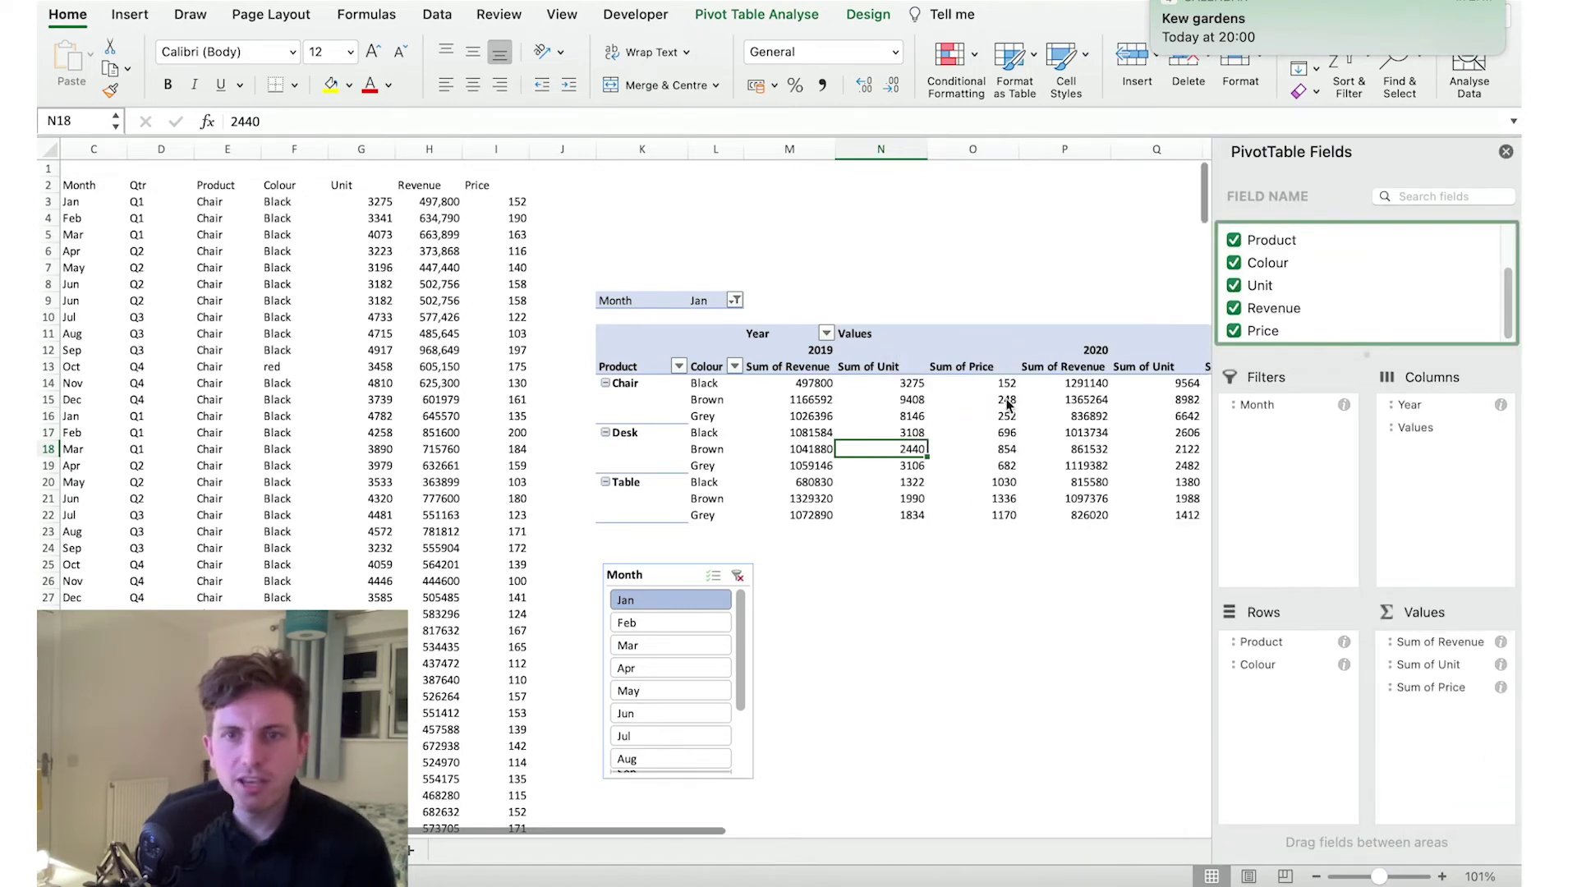
Set the Month filter to (Select All) so Chair Black 2019 shows 2661.
left_click(735, 300)
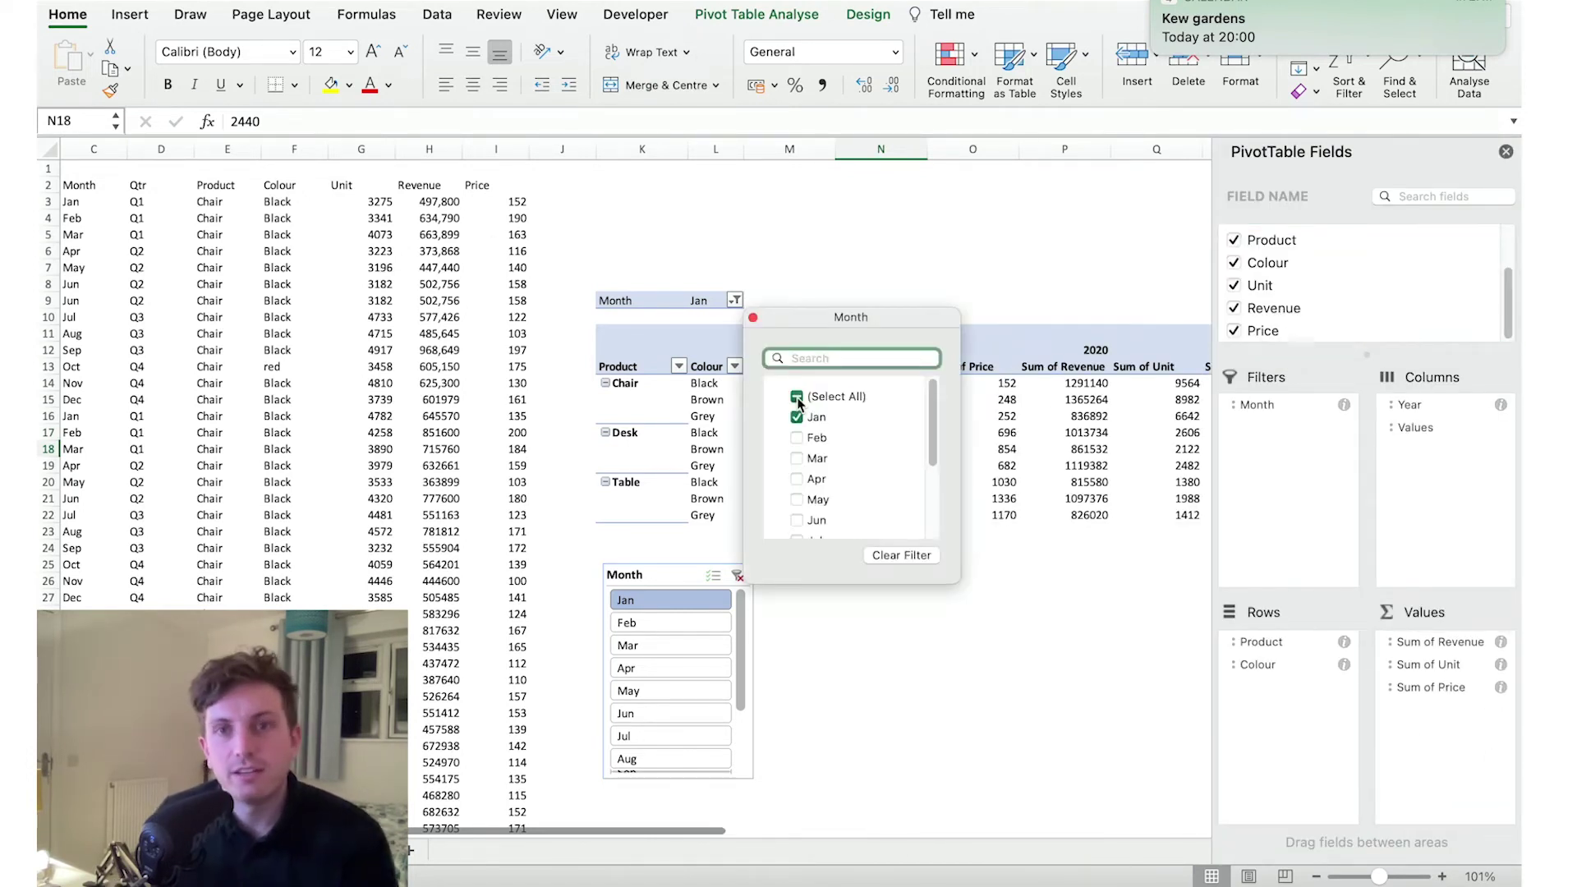
left_click(798, 399)
left_click(1021, 635)
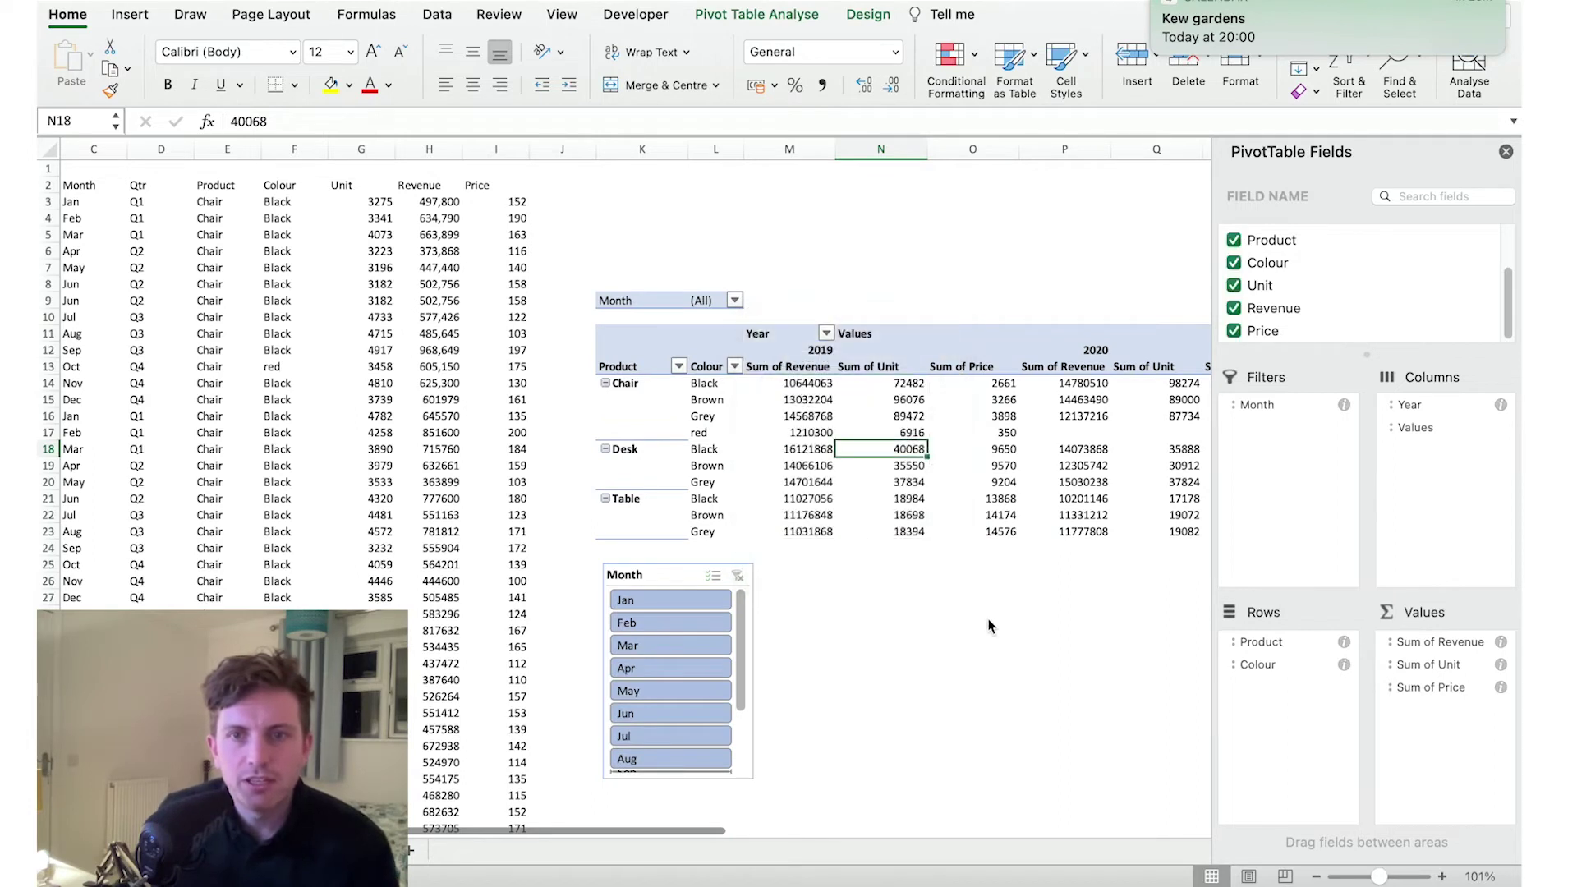
left_click(1506, 152)
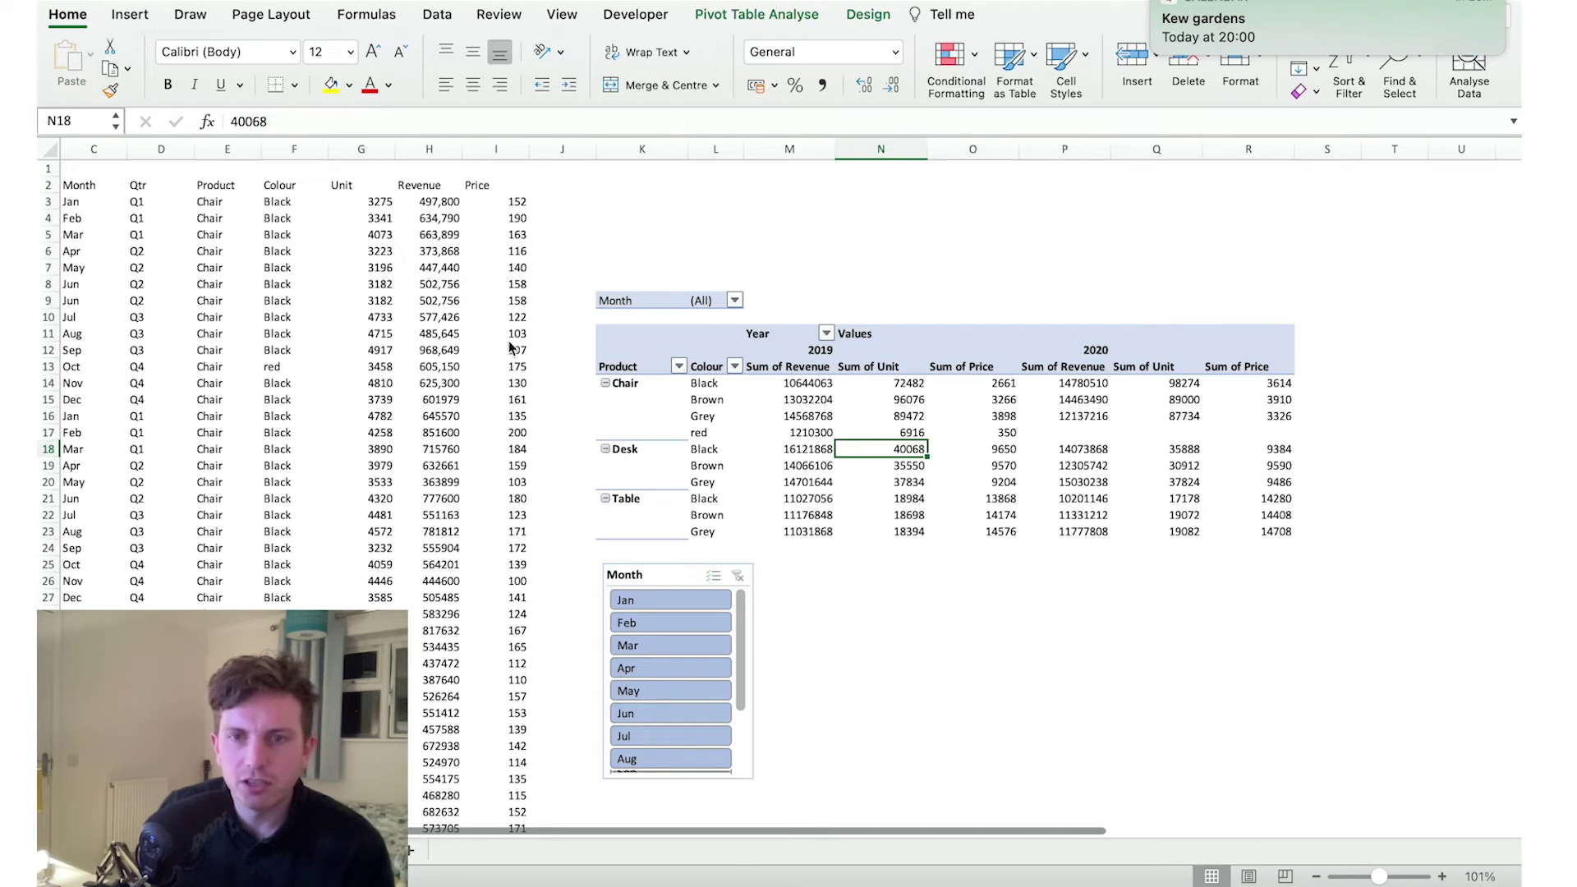
left_click(965, 384)
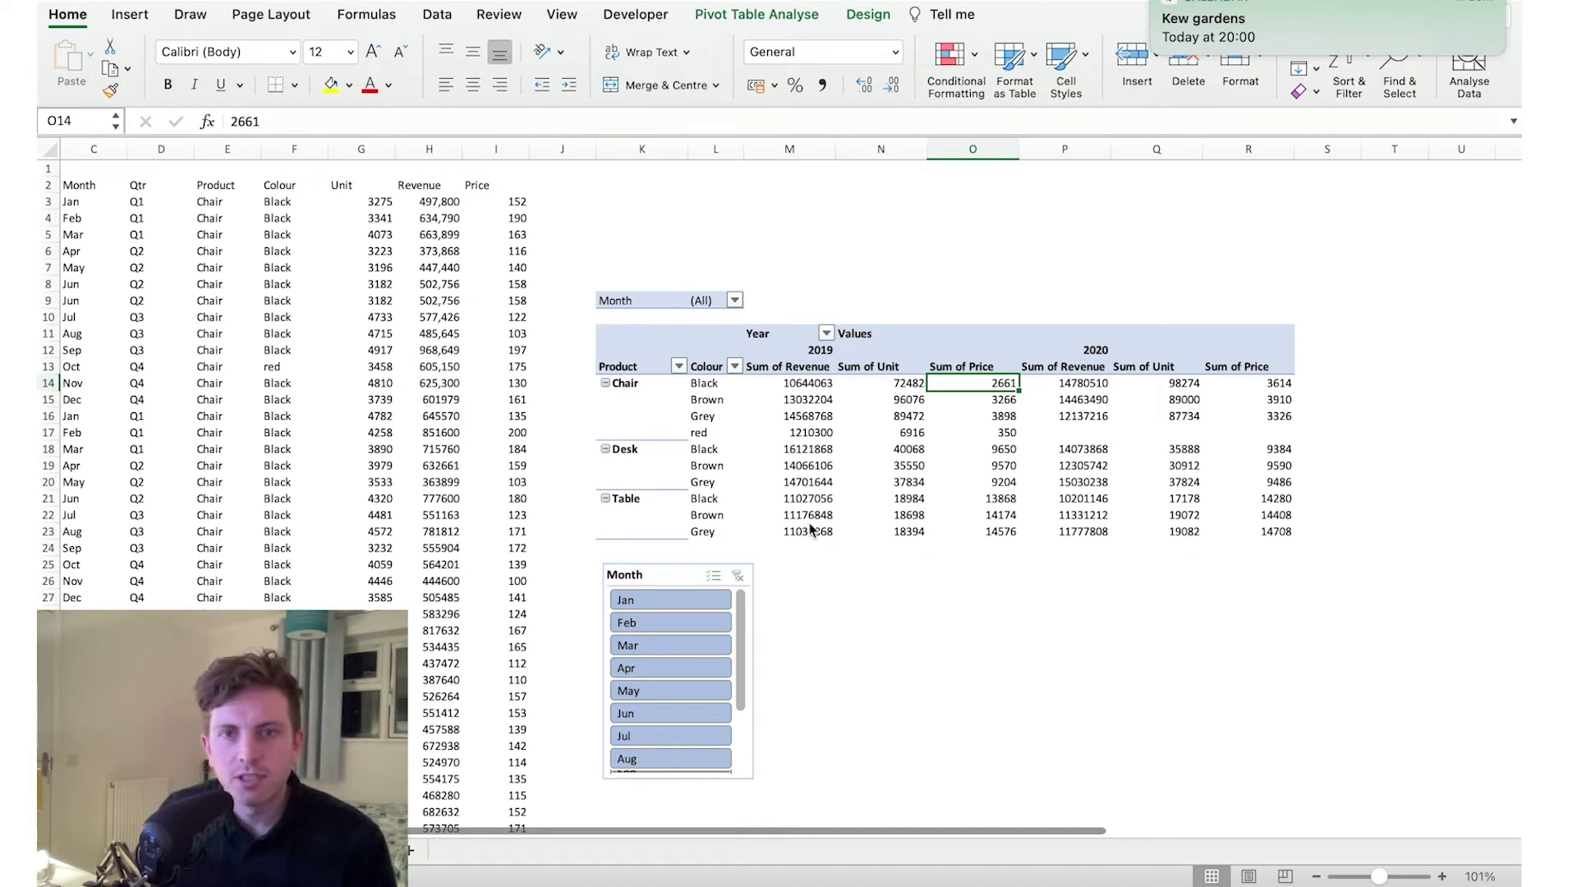
Select the Colour labels and the Chair Grey 2019 revenue value in the pivot.
left_click(706, 366)
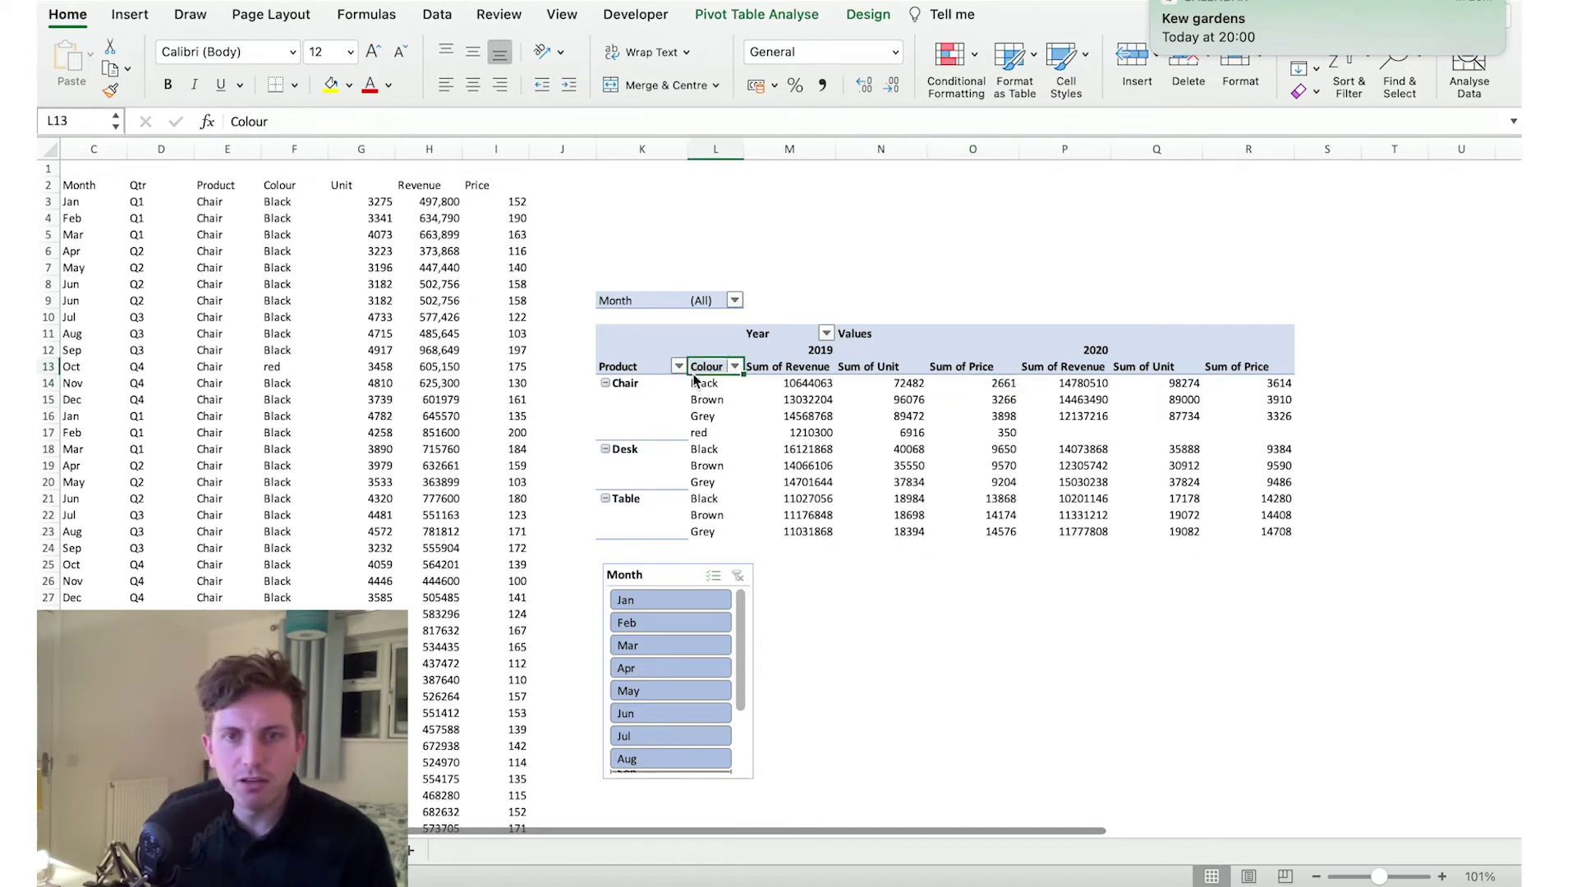
left_click(705, 365)
left_click(676, 396)
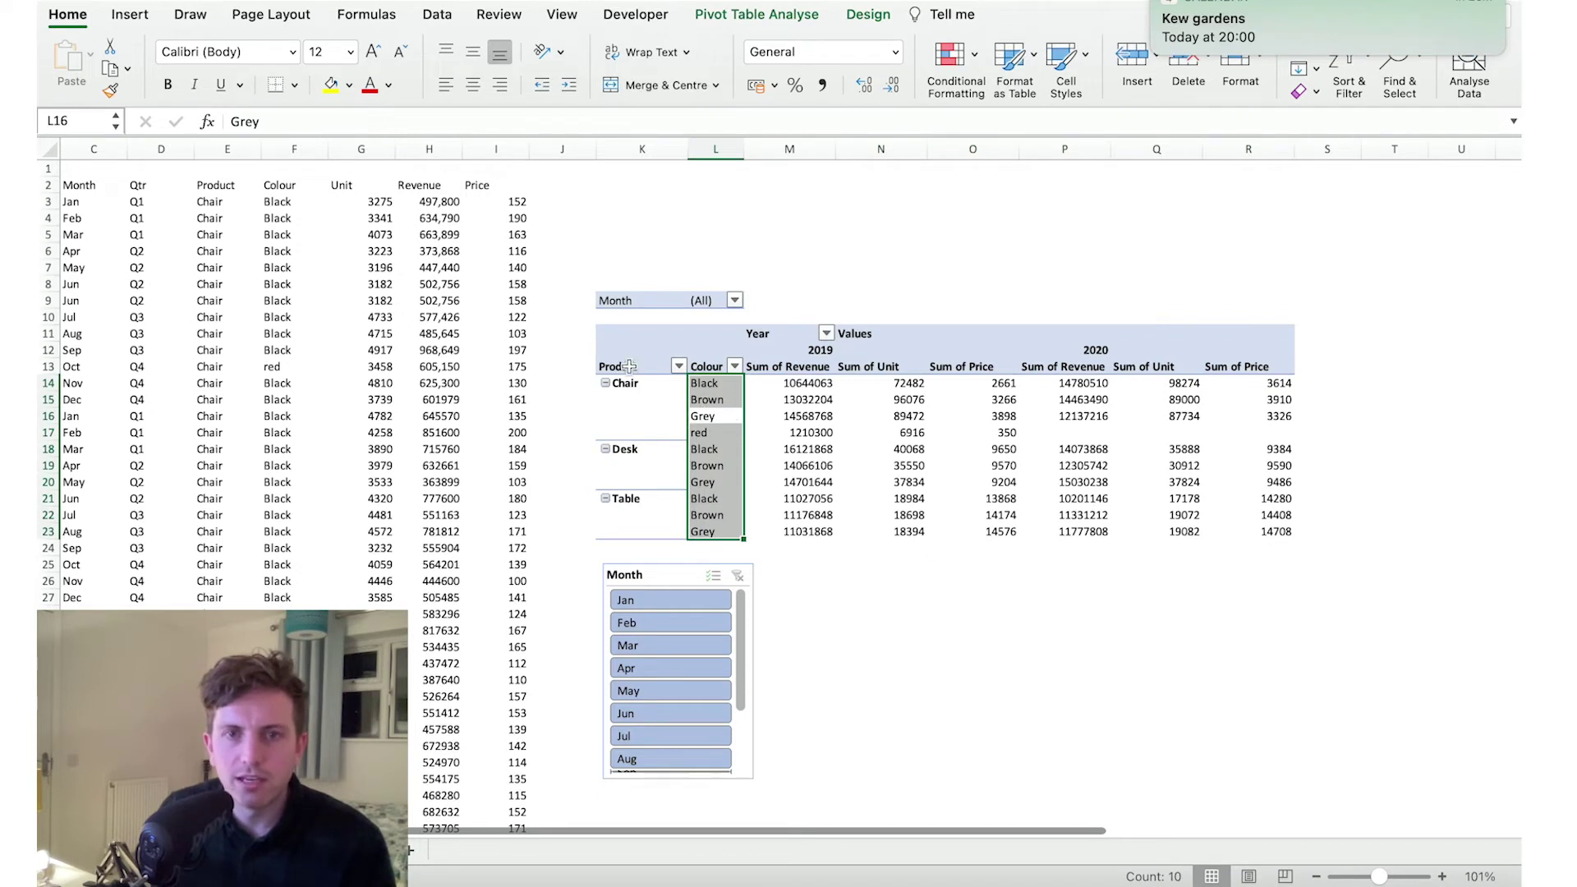
left_click(822, 416)
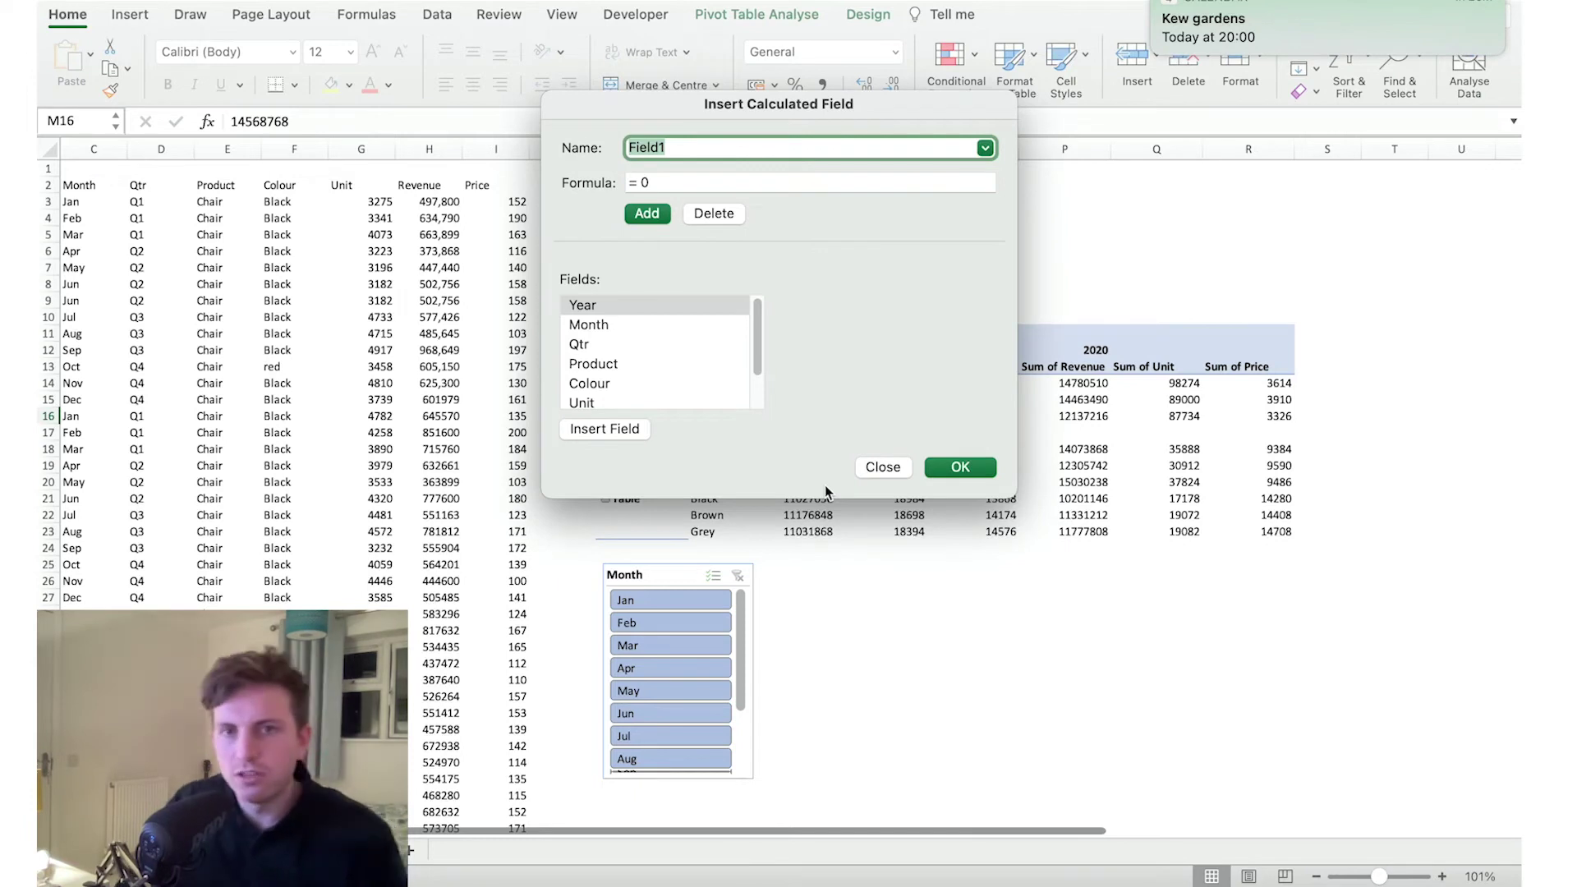
Create the calculated field 'average price' with formula =Revenue/Unit.
type("price")
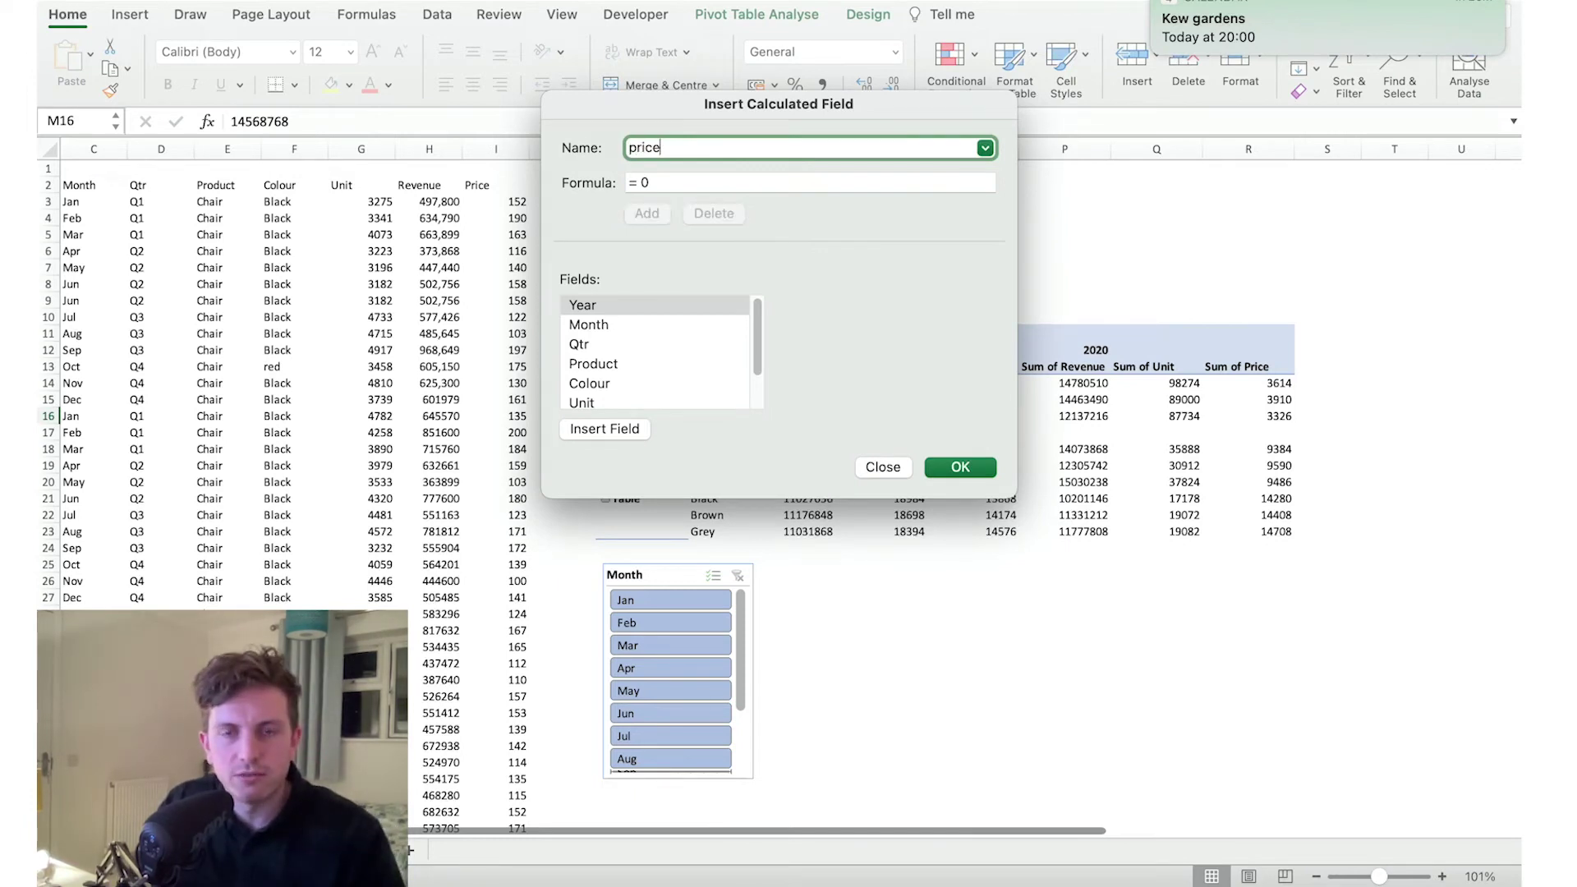
key("super+Left")
type("average")
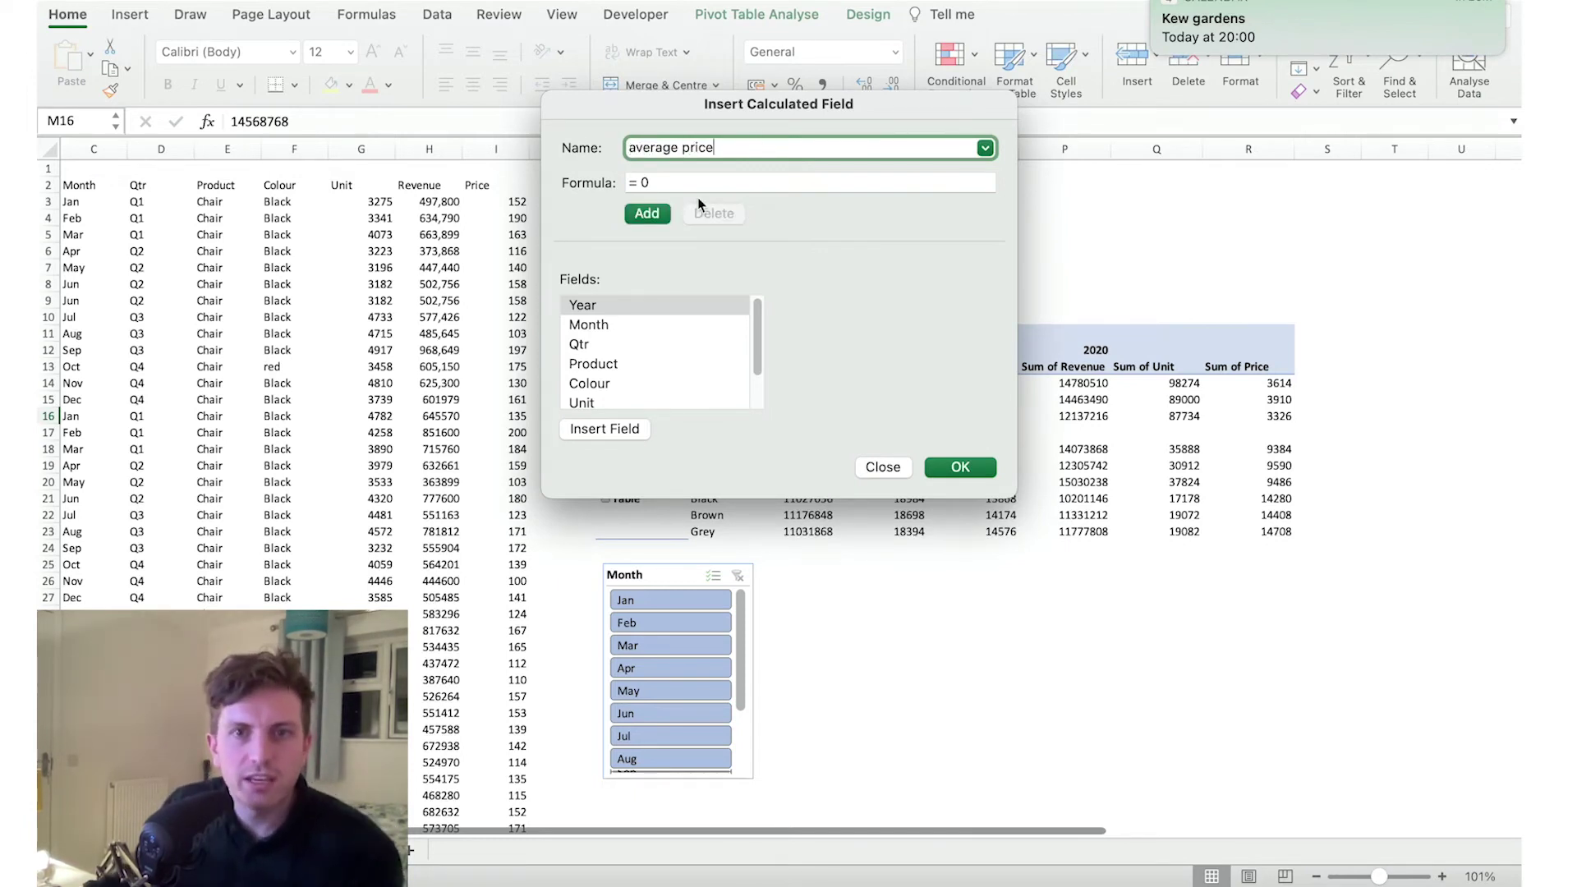
left_click(691, 189)
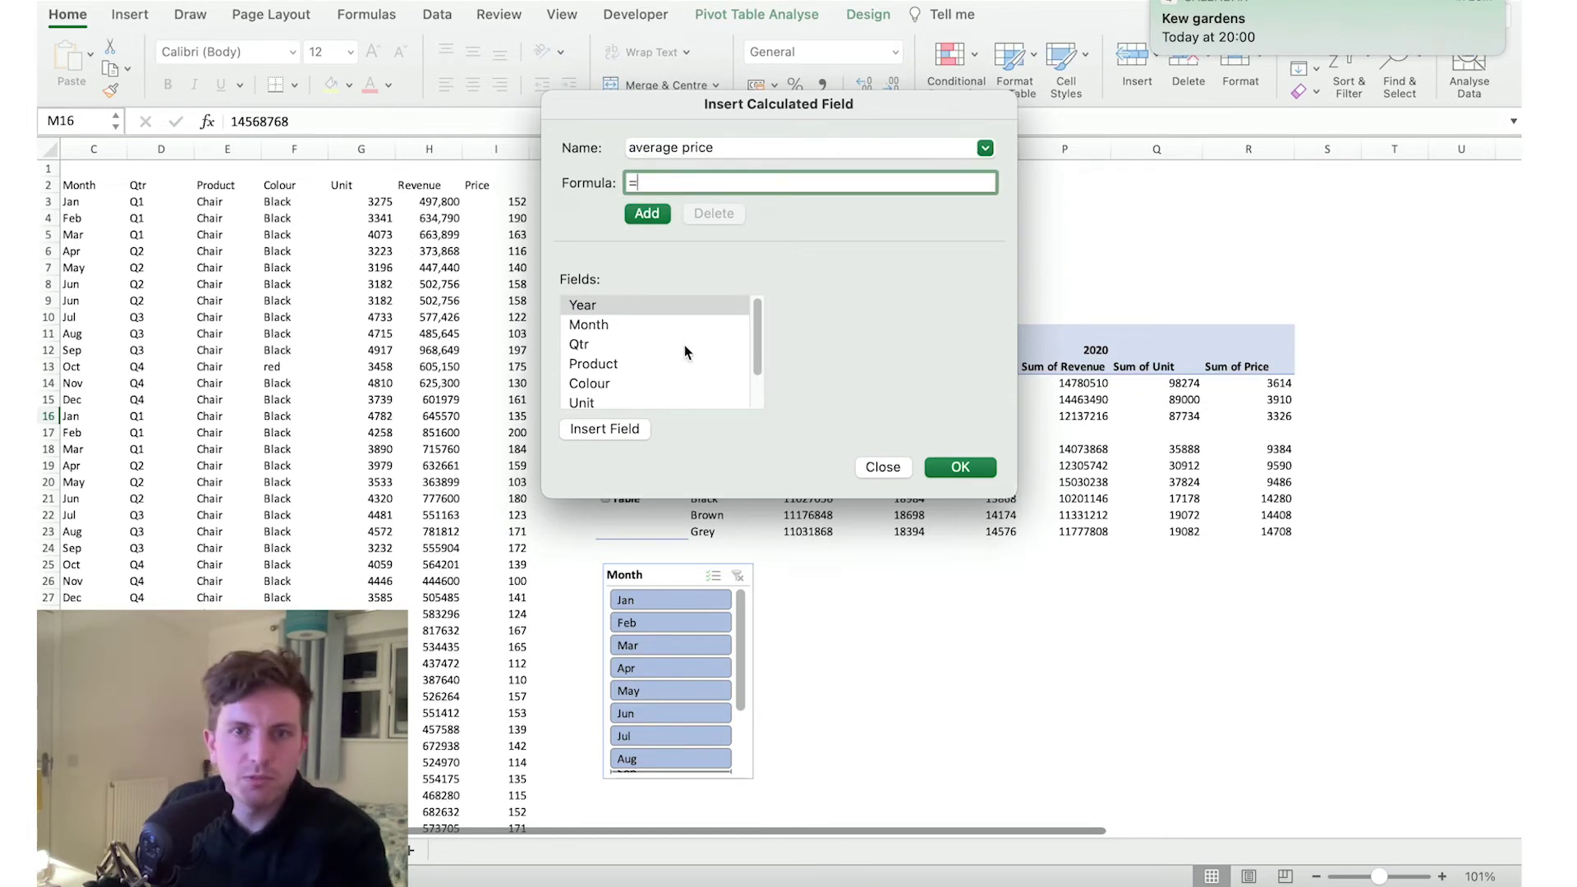
scroll(686, 351, "down", 2)
double_click(603, 379)
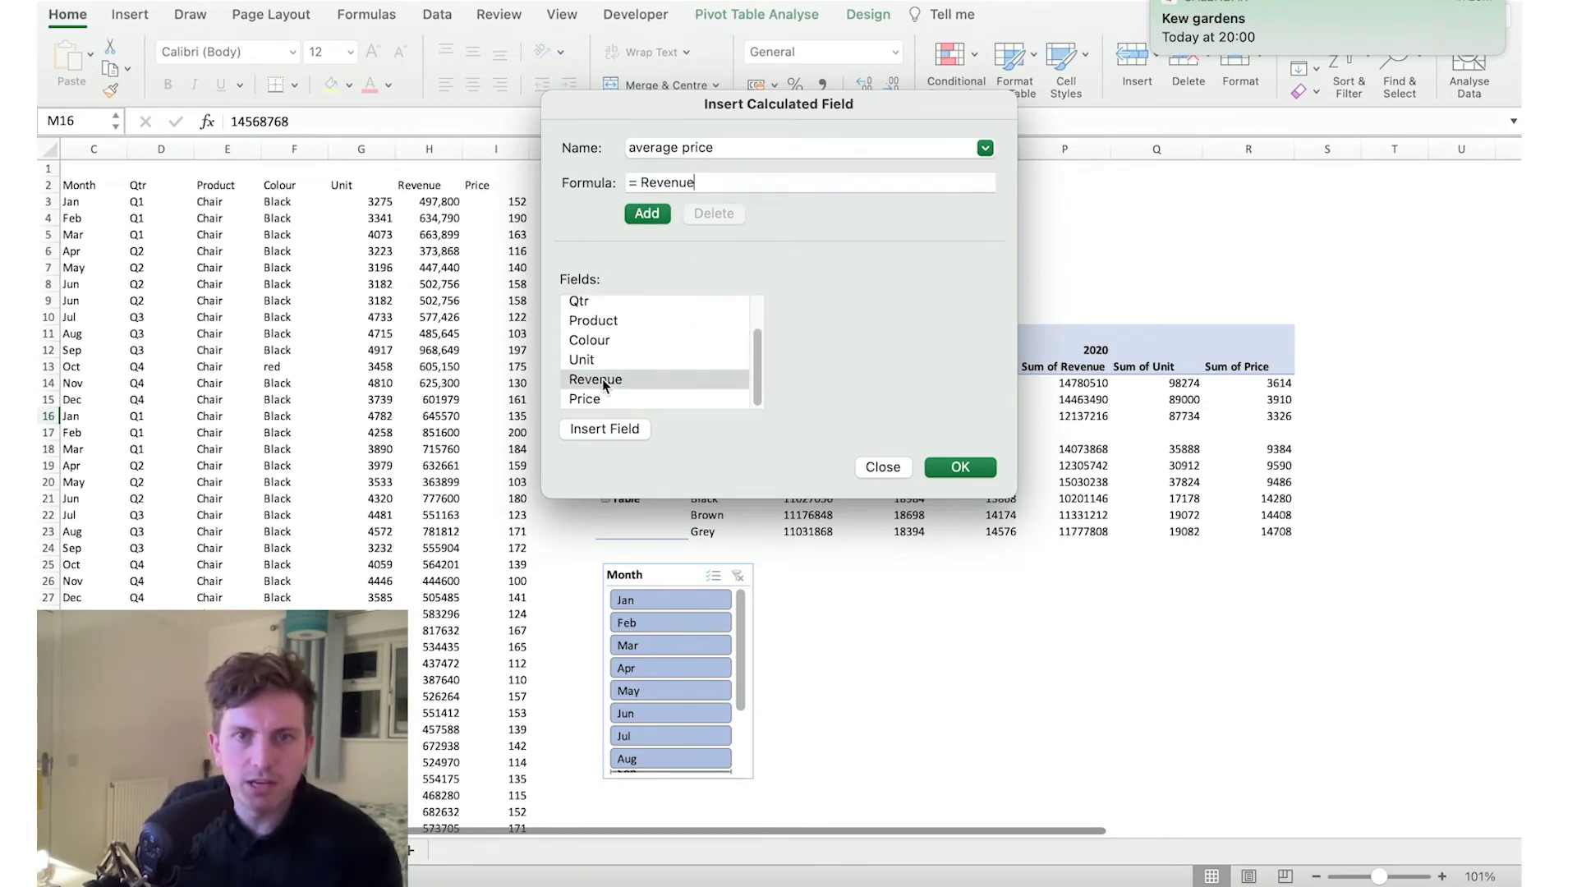
type("/")
double_click(604, 360)
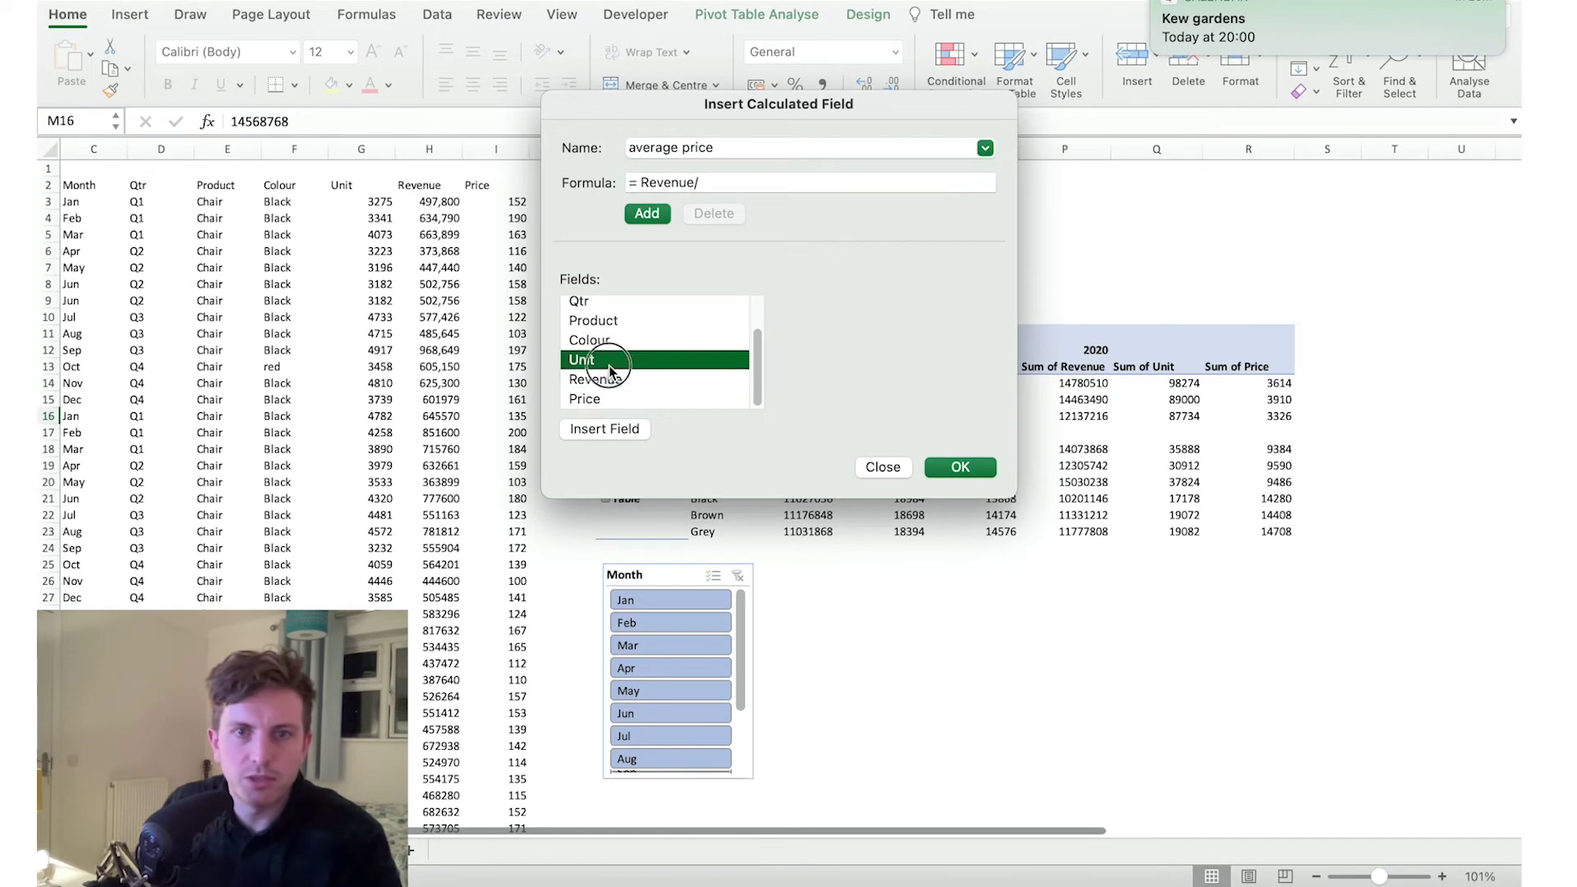
left_click(961, 467)
left_click_drag(1200, 387, 1195, 532)
left_click(1066, 433)
Remove Sum of Price from the pivot values.
right_click(1059, 465)
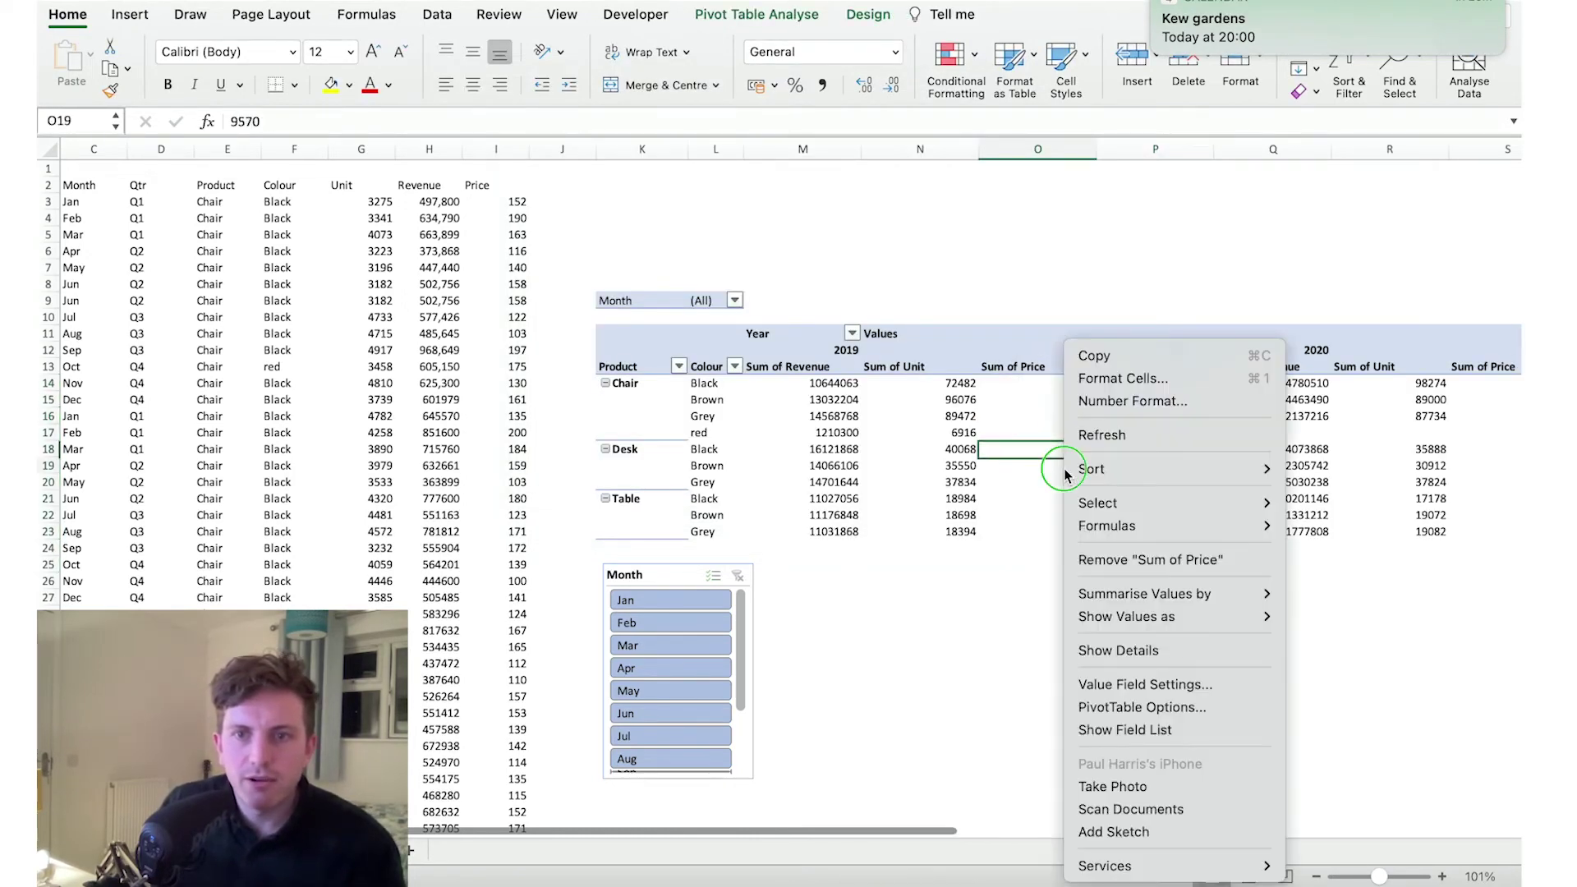
left_click(1097, 722)
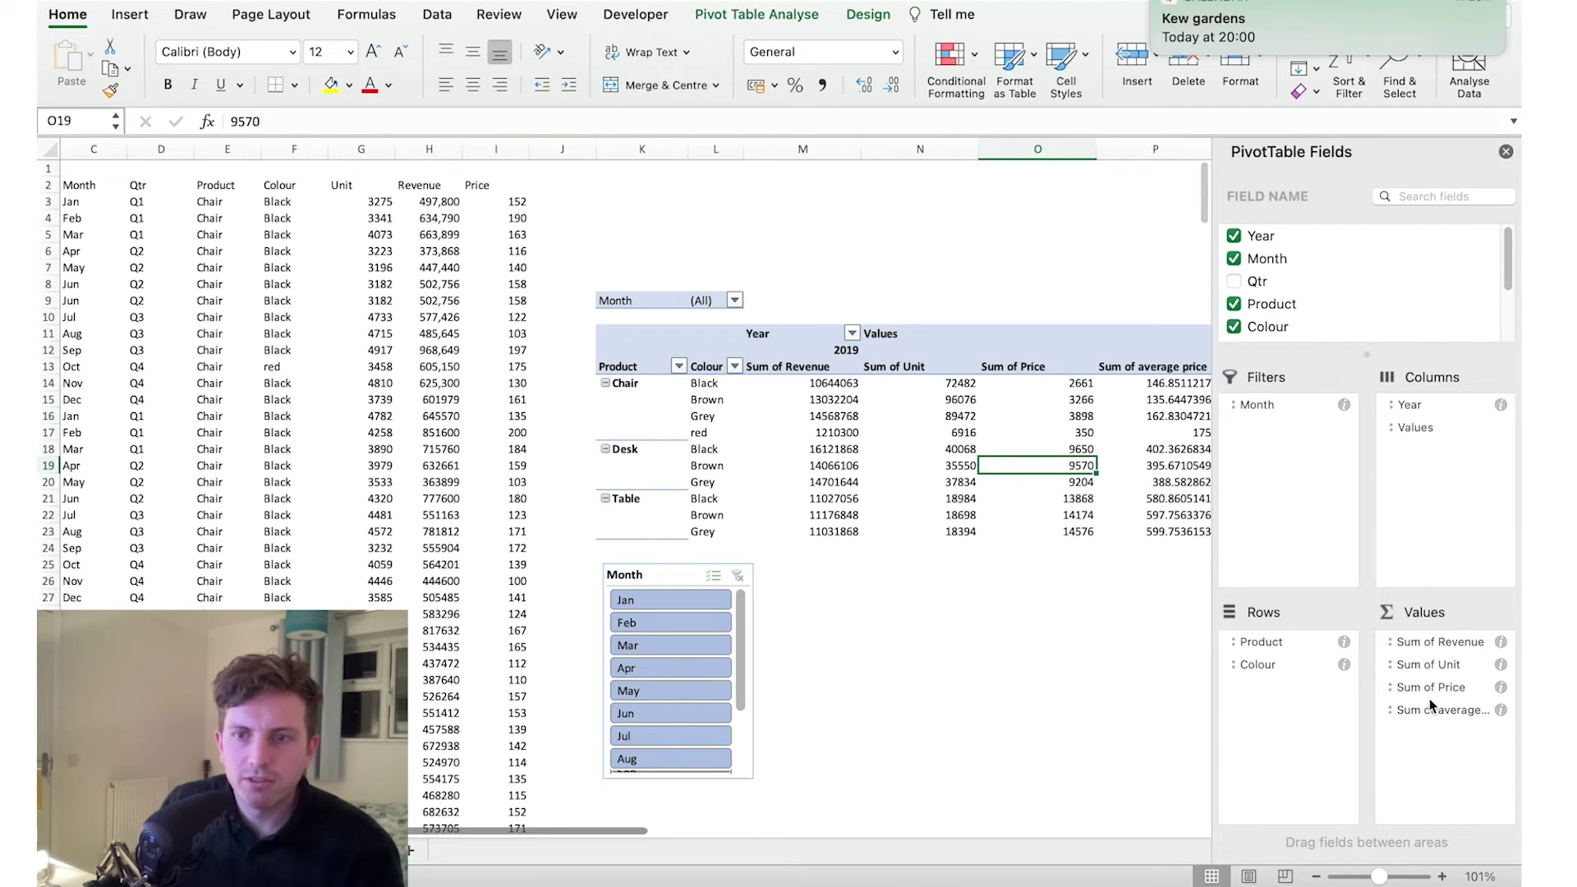
left_click_drag(1434, 688, 1383, 256)
left_click(1506, 151)
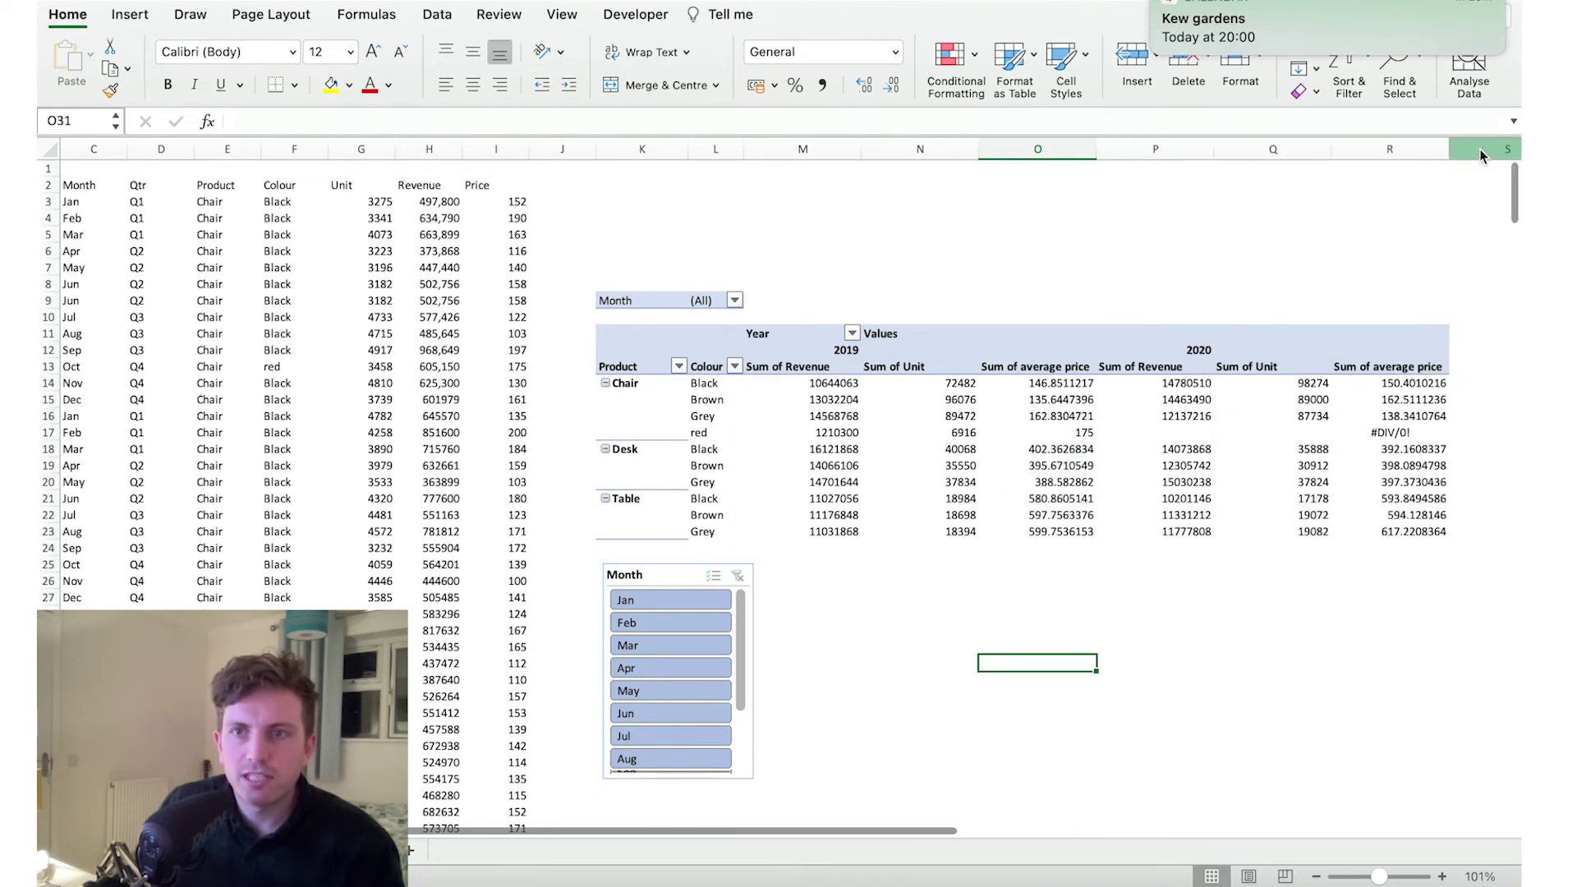
Move the Month slicer lower and to the right beneath the pivot table.
left_click(1065, 400)
left_click(1070, 385)
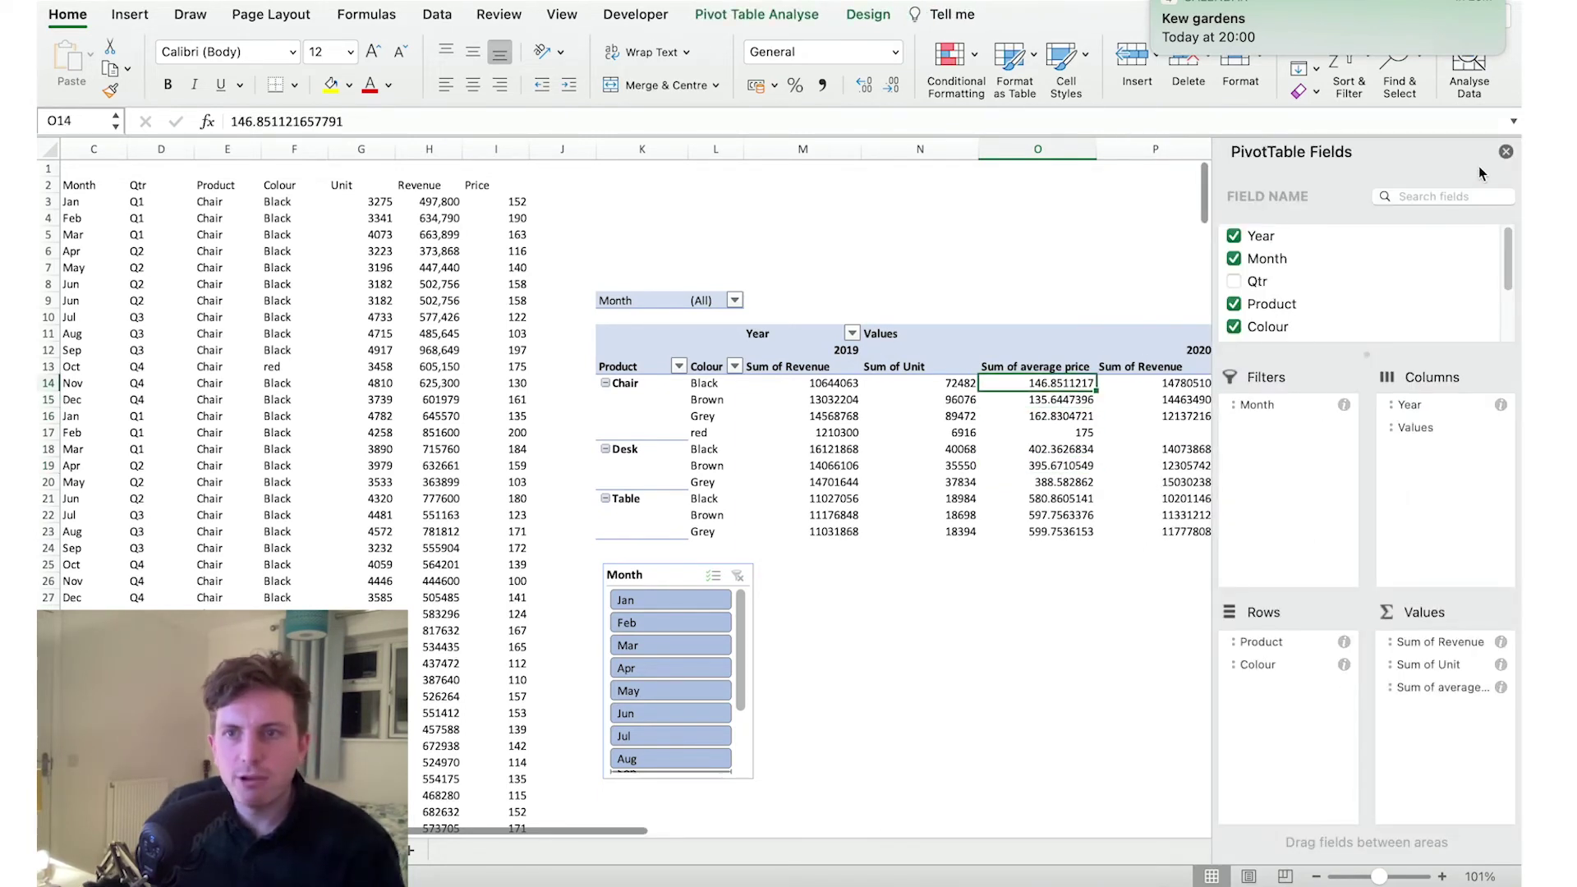
left_click(1506, 152)
left_click_drag(1170, 608, 1227, 593)
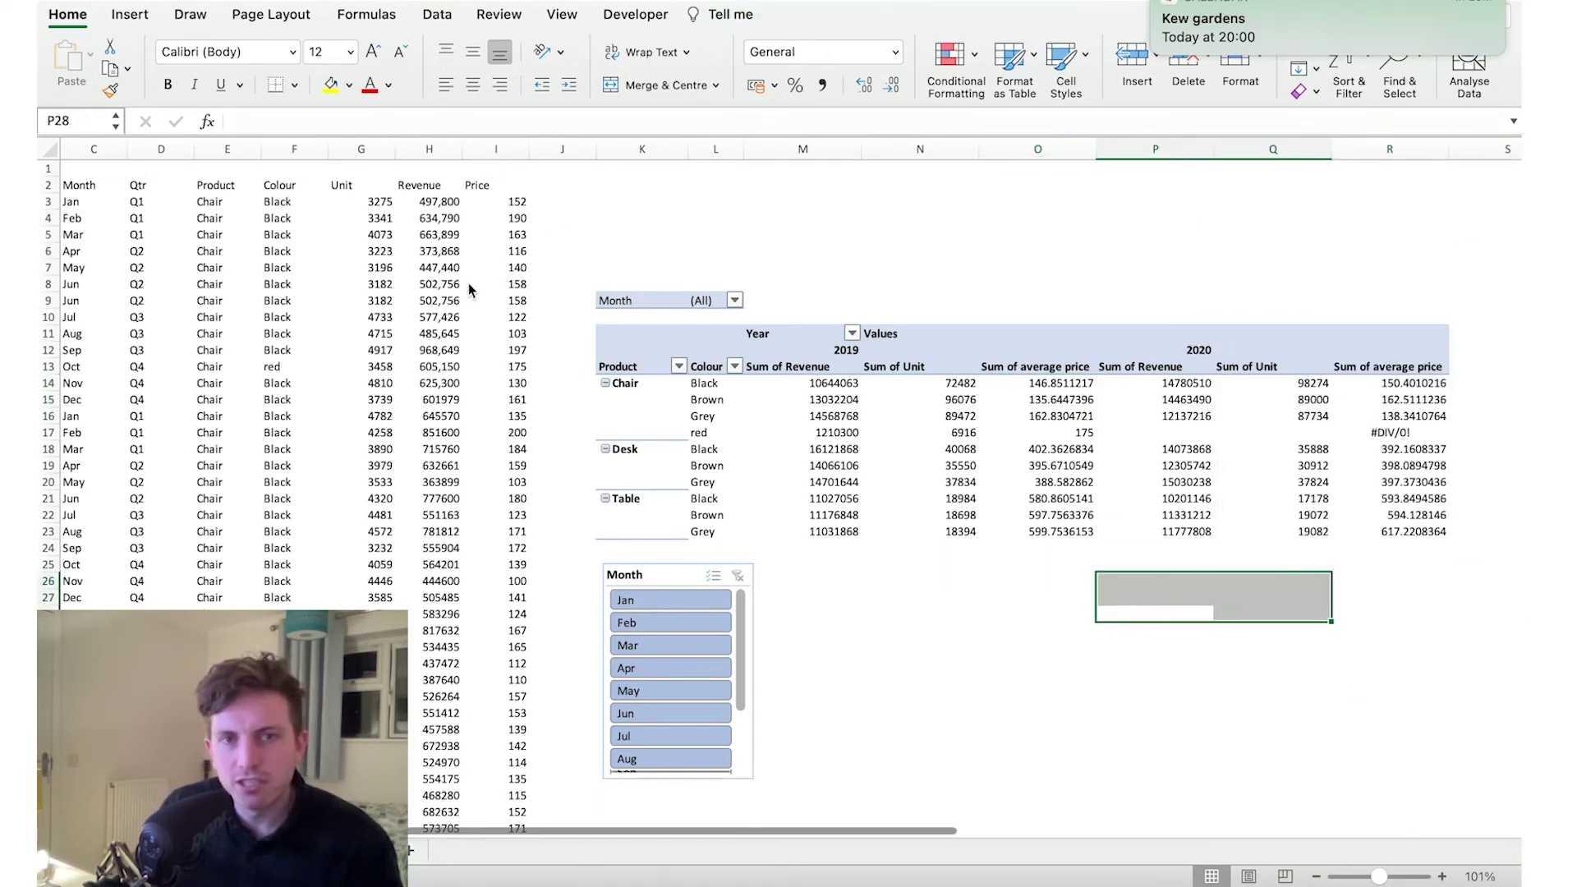
left_click(1067, 601)
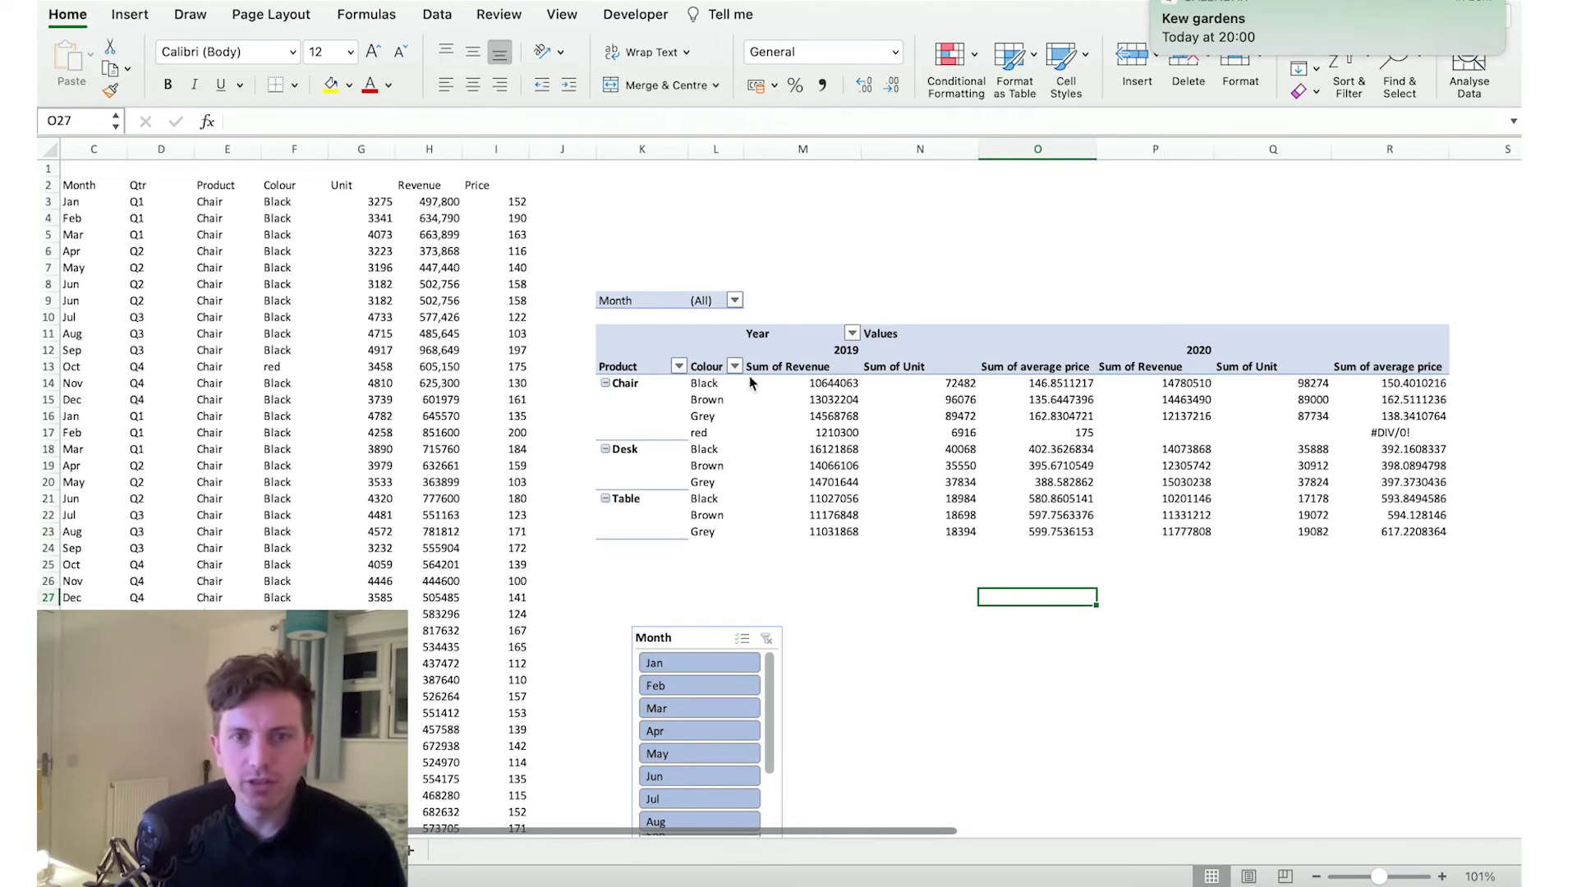
Group the Black and Brown colour items and rename the group 'black and brown'.
left_click(719, 390)
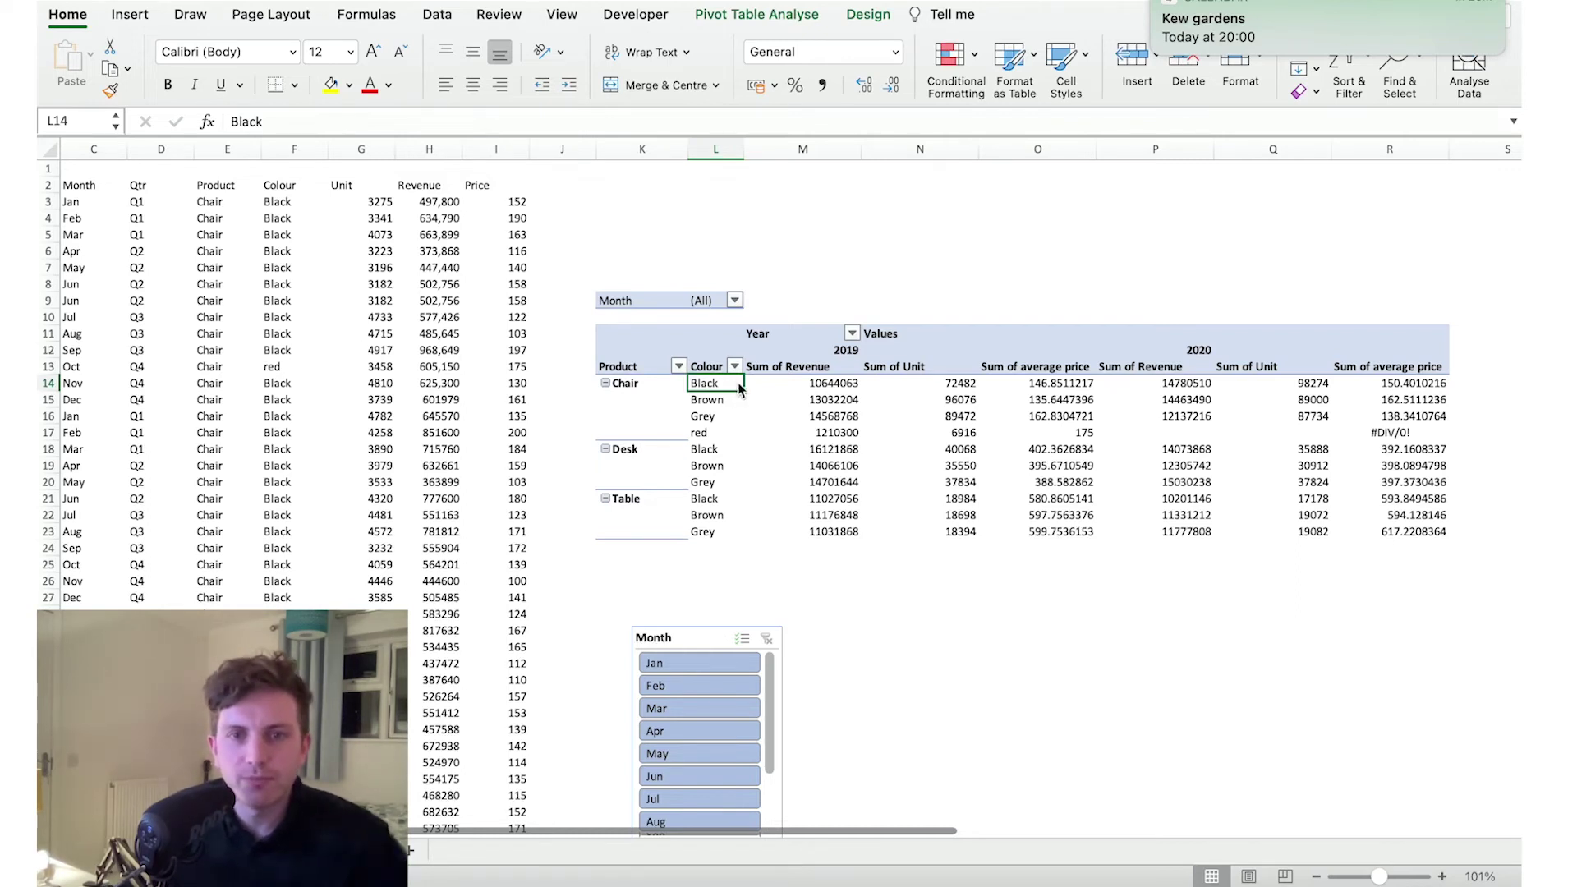
left_click(734, 403)
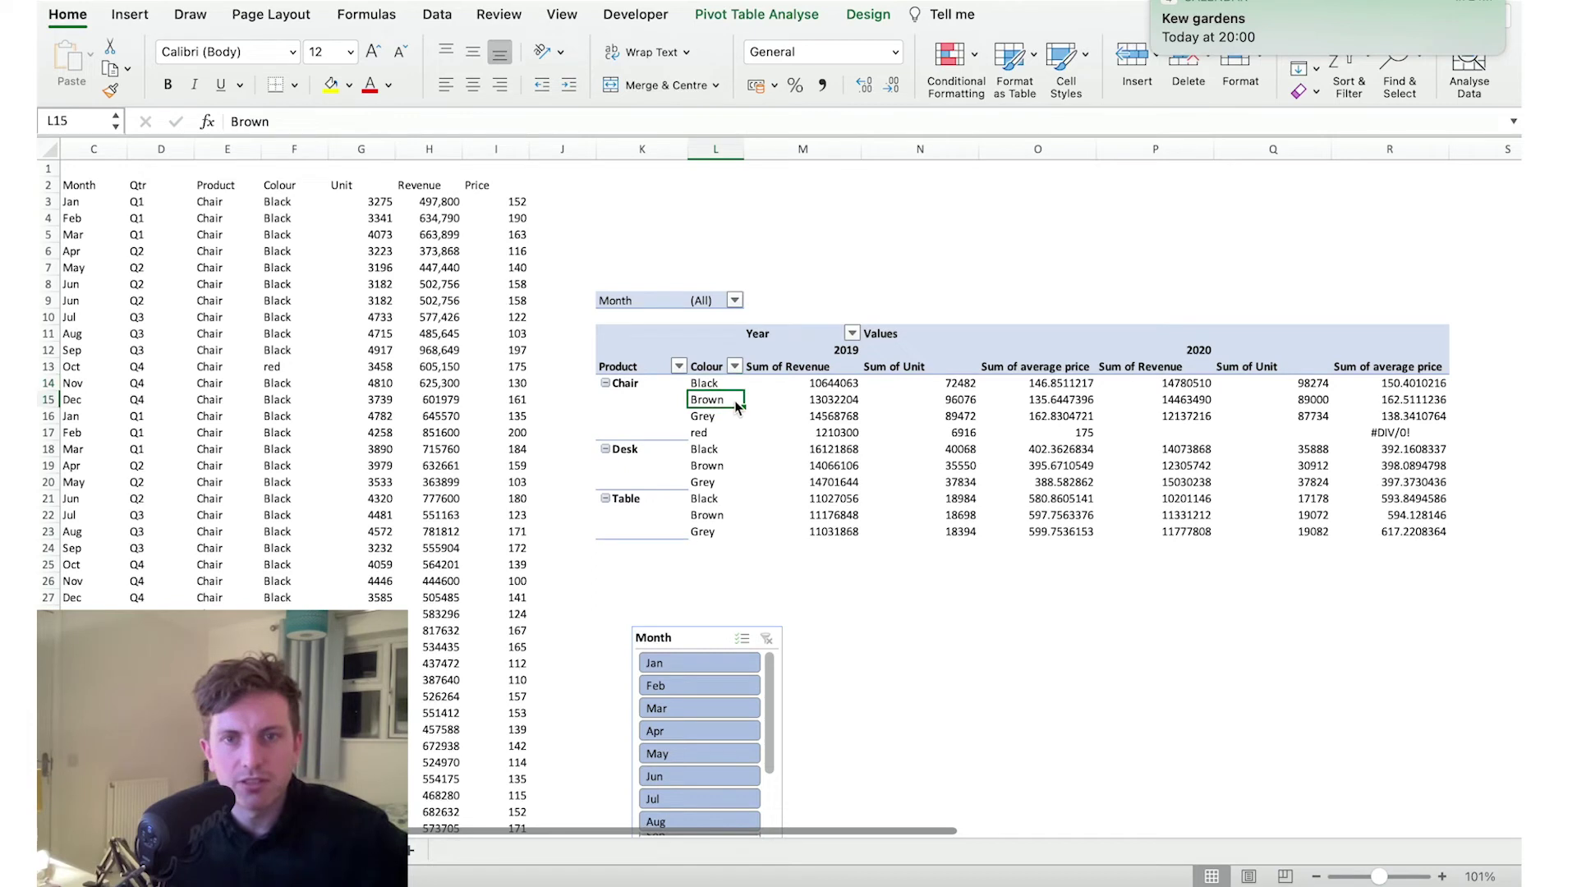
left_click_drag(734, 404, 731, 383)
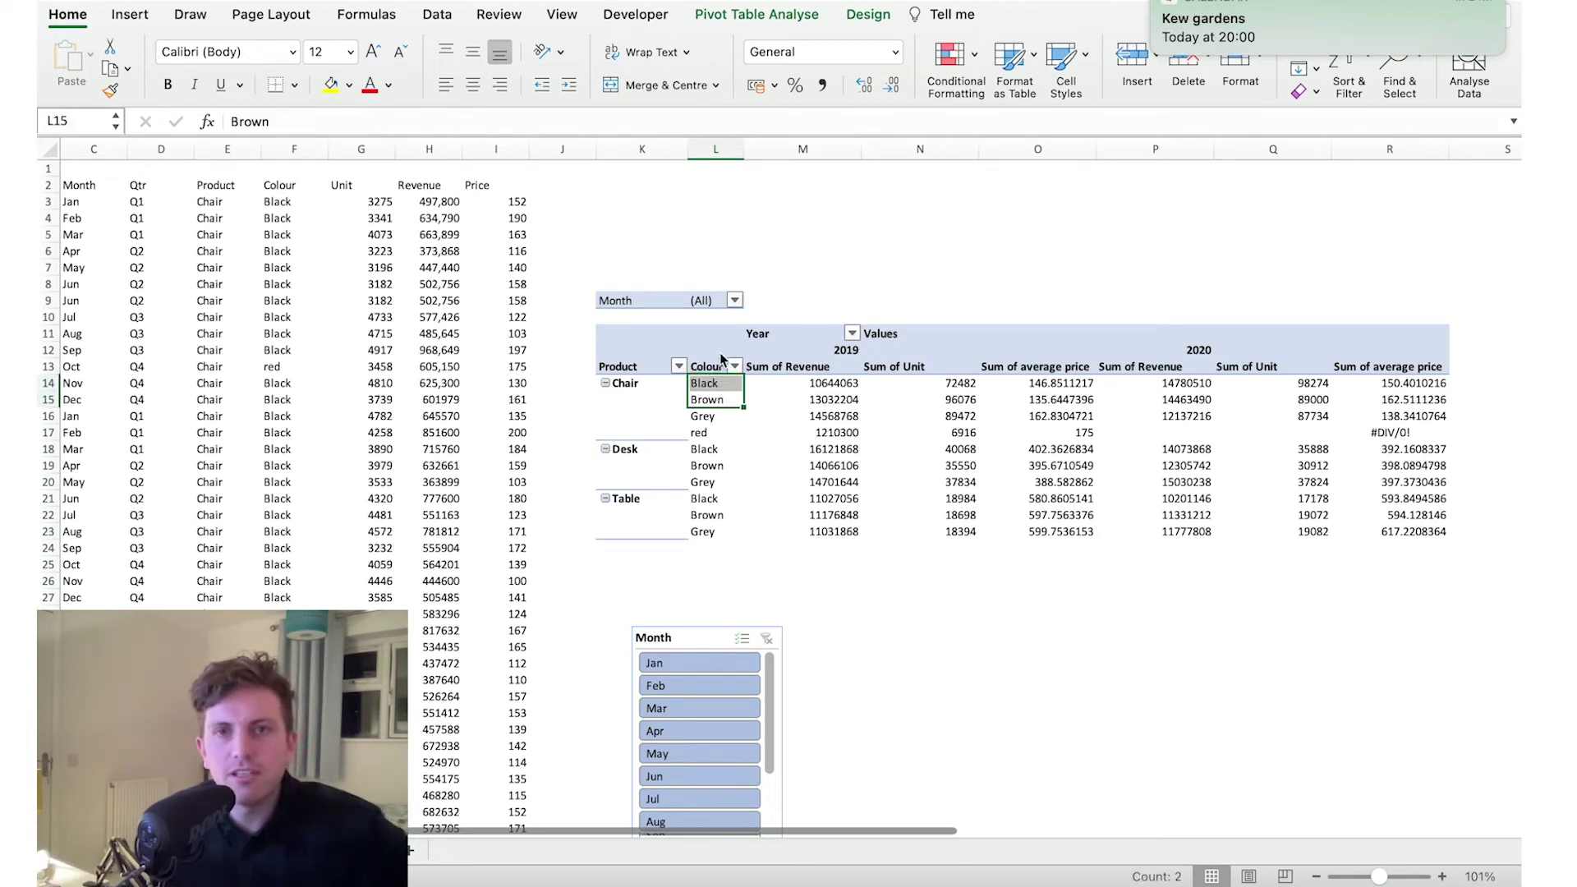
left_click(822, 17)
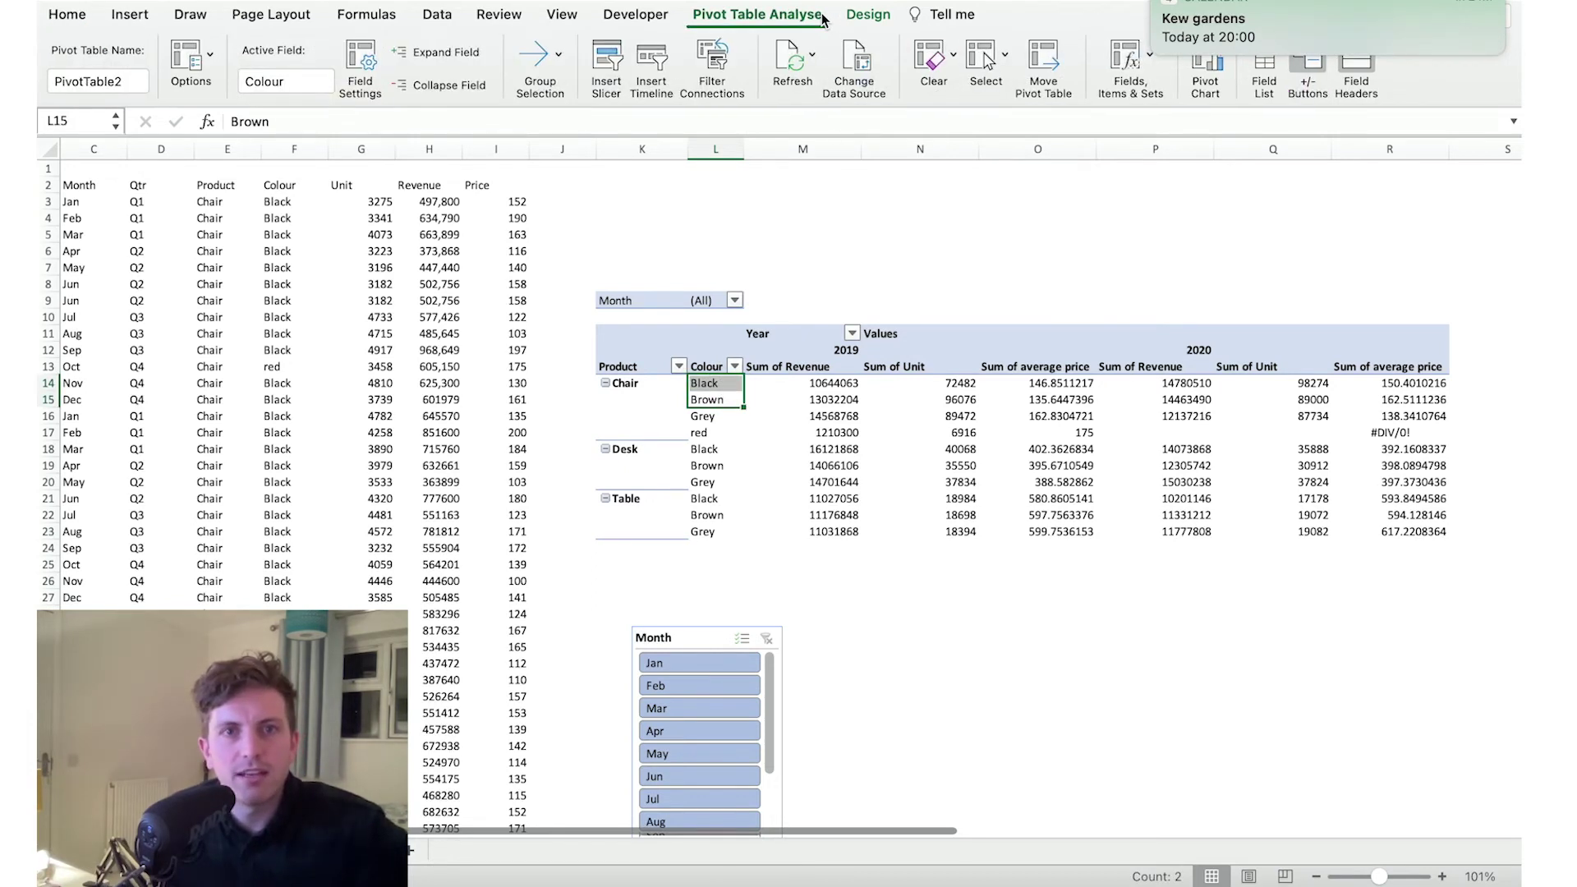
left_click(557, 54)
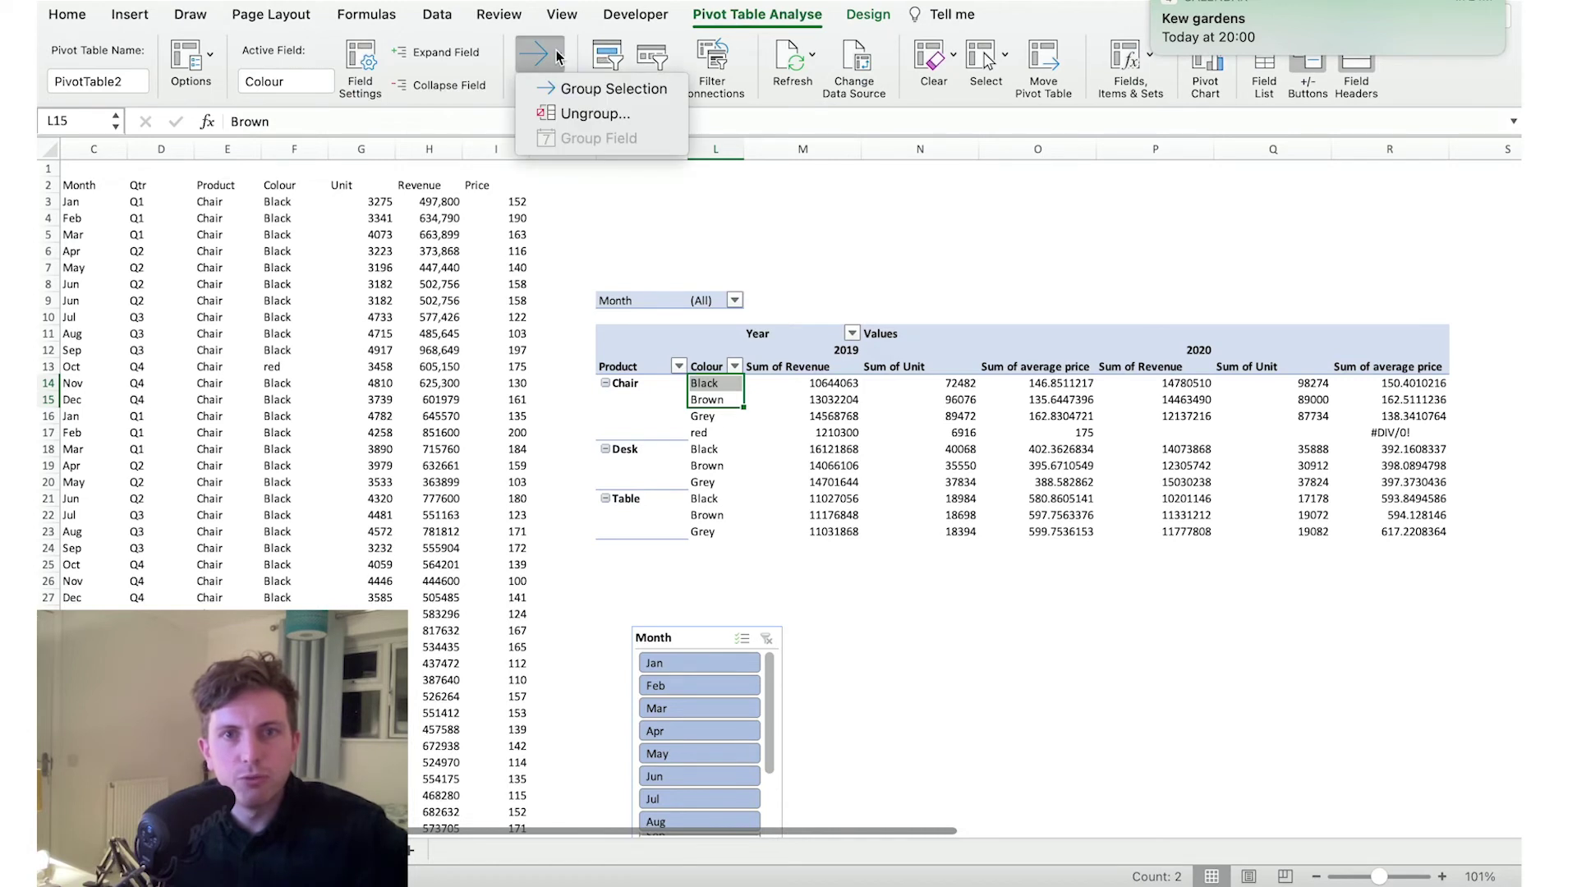
left_click(586, 91)
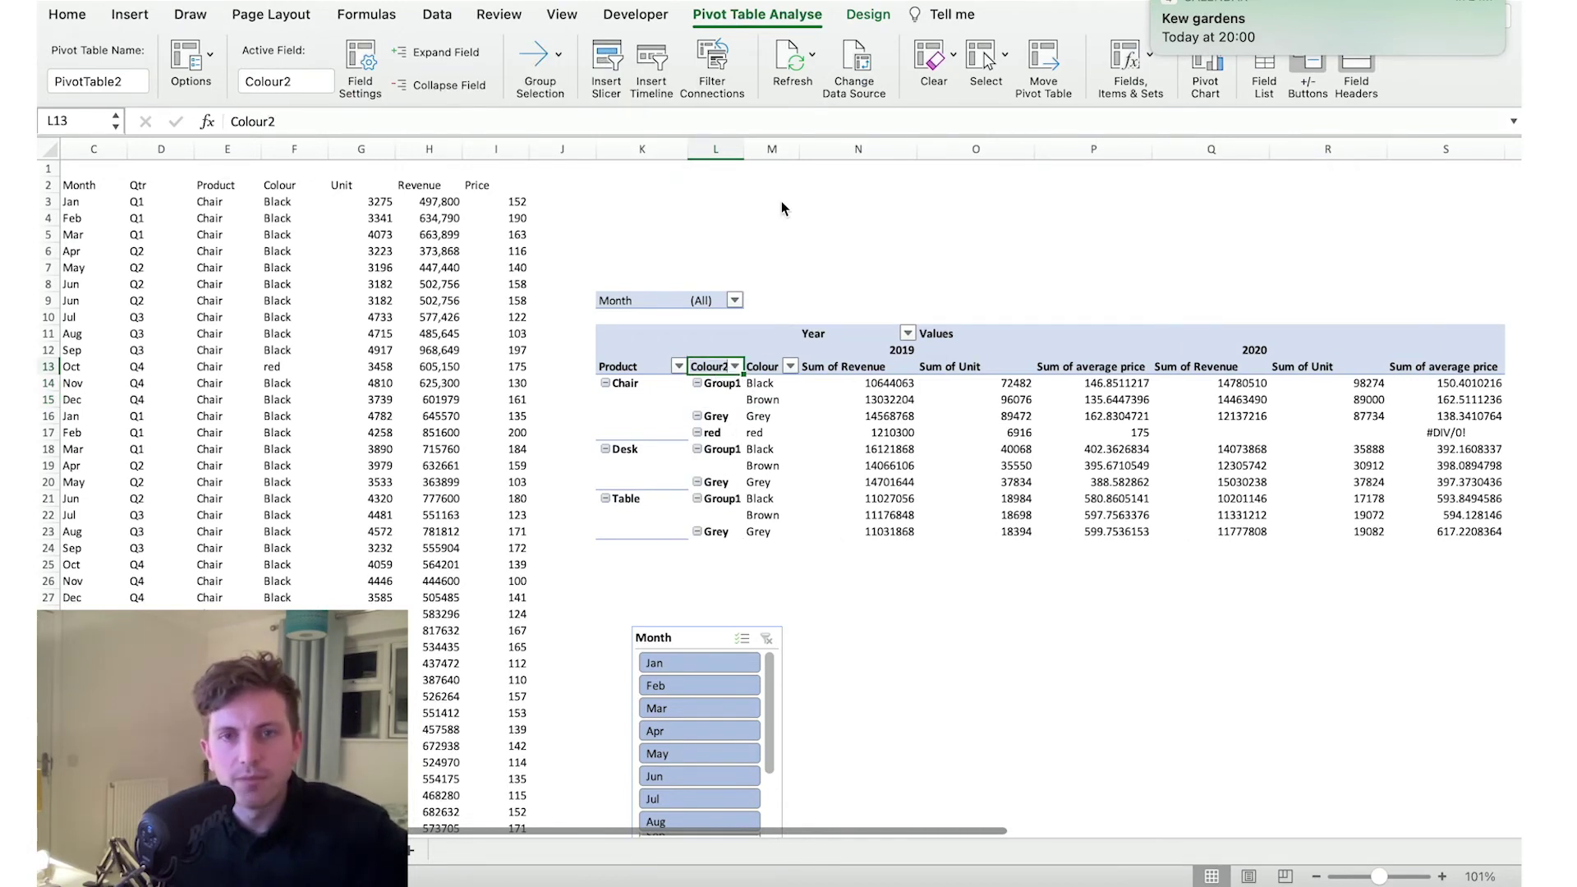
left_click(747, 387)
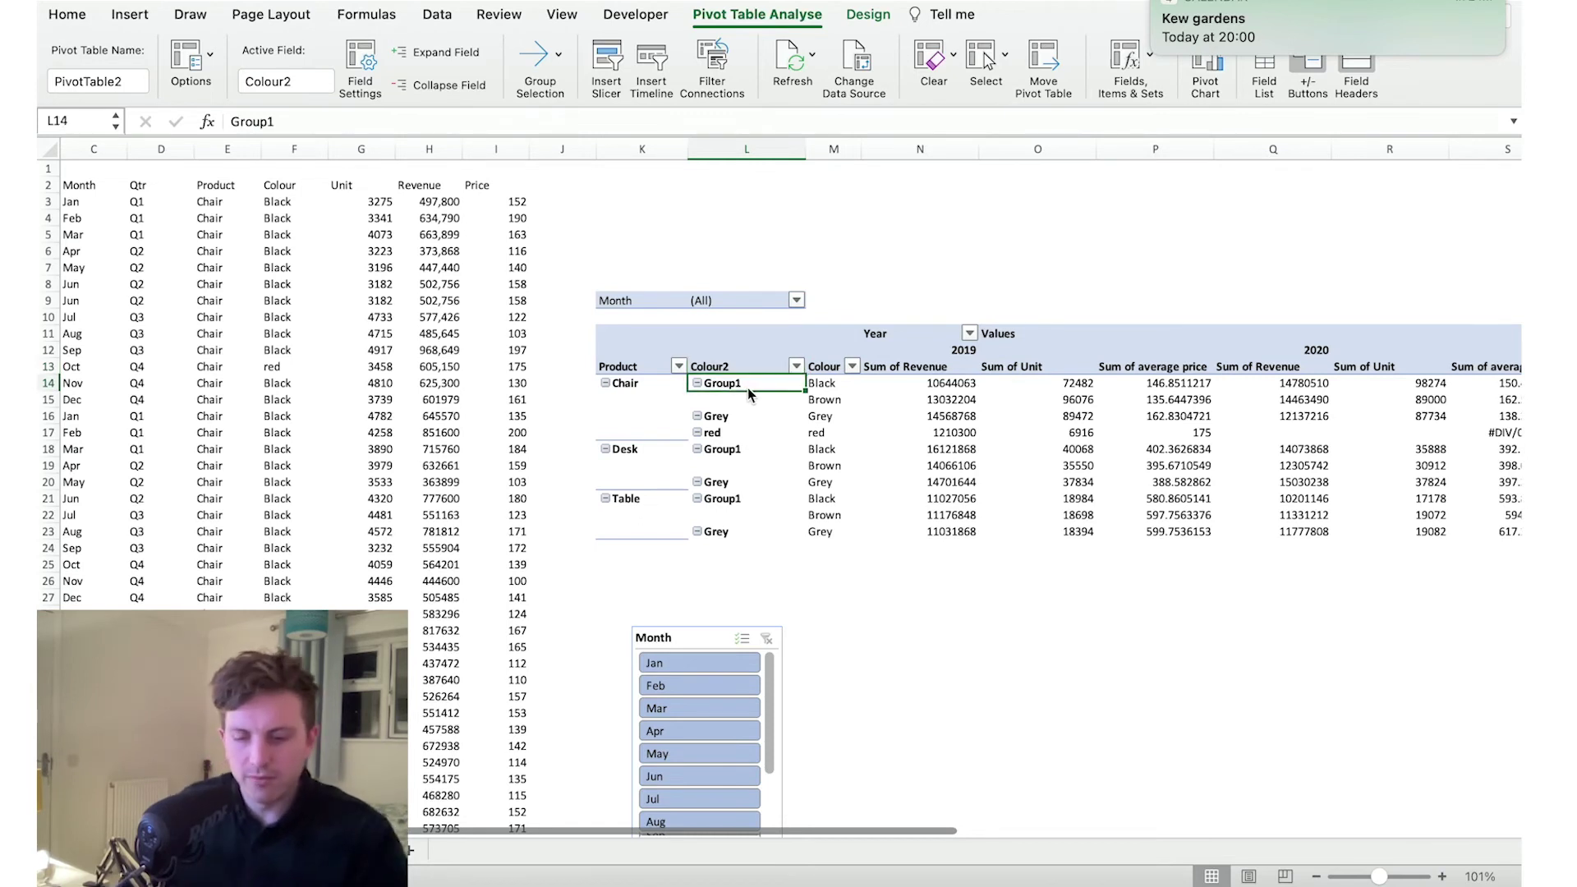
type("bl")
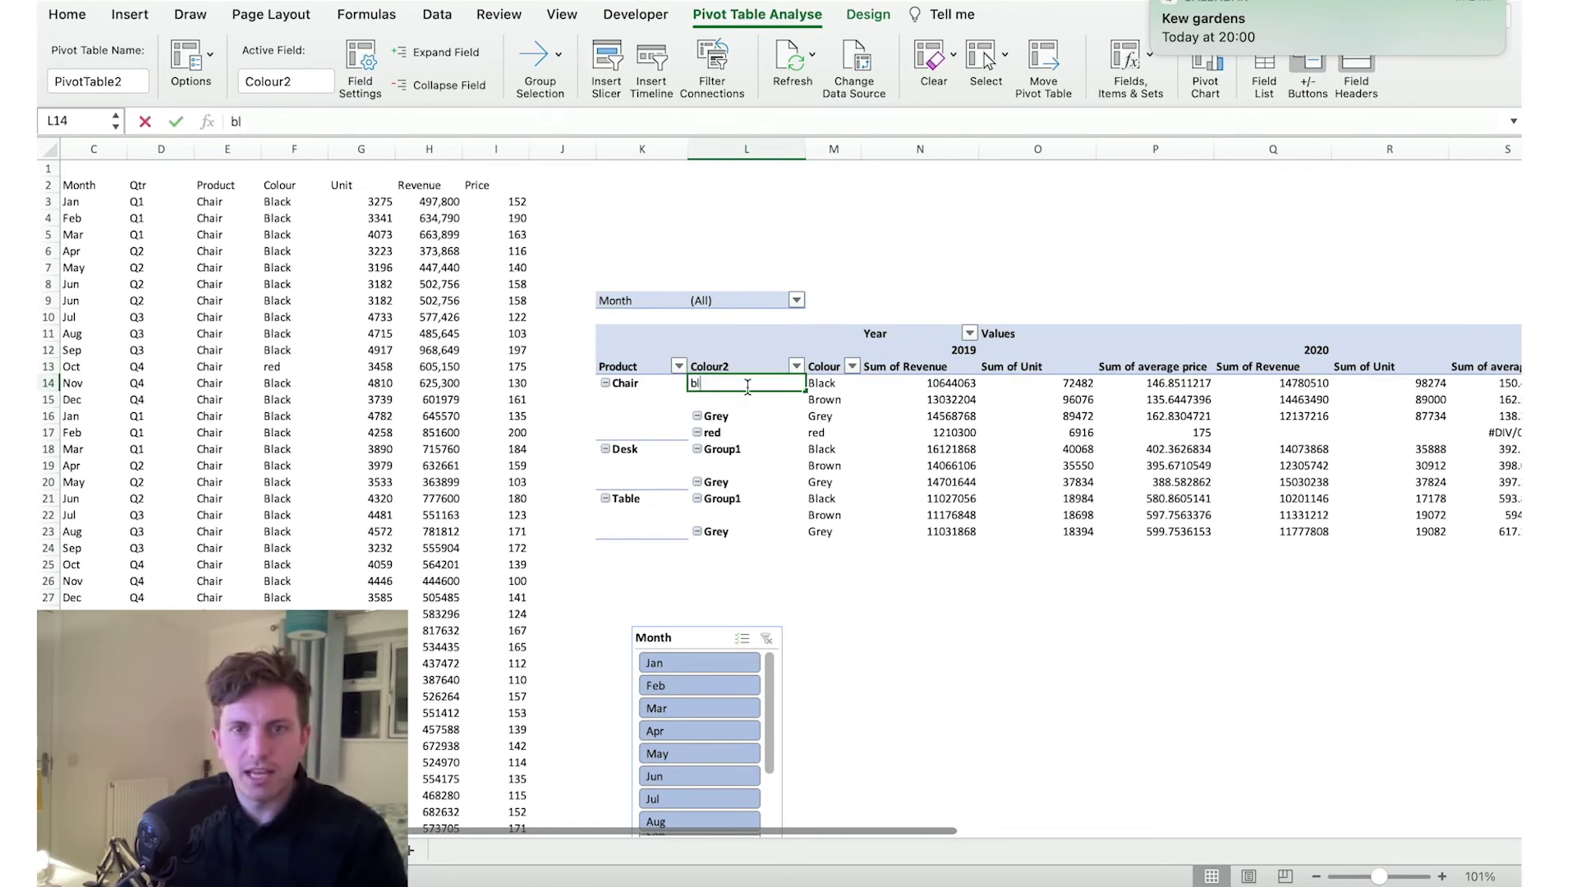
type("ack and brown")
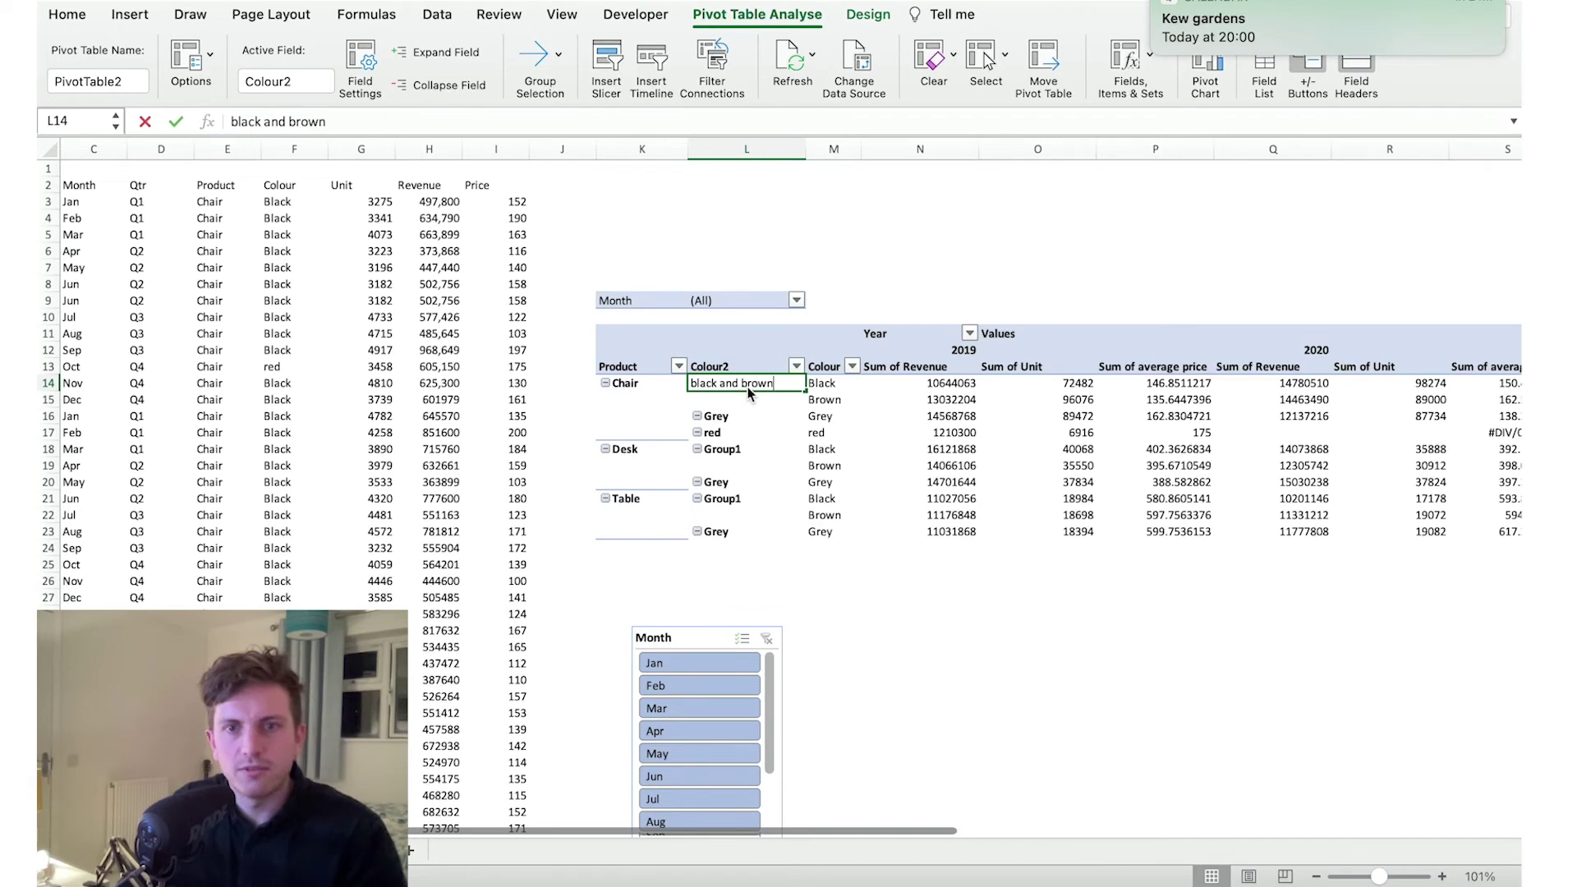
key("Return")
Remove the original Colour field from the pivot rows, keeping the Colour2 grouping.
right_click(834, 374)
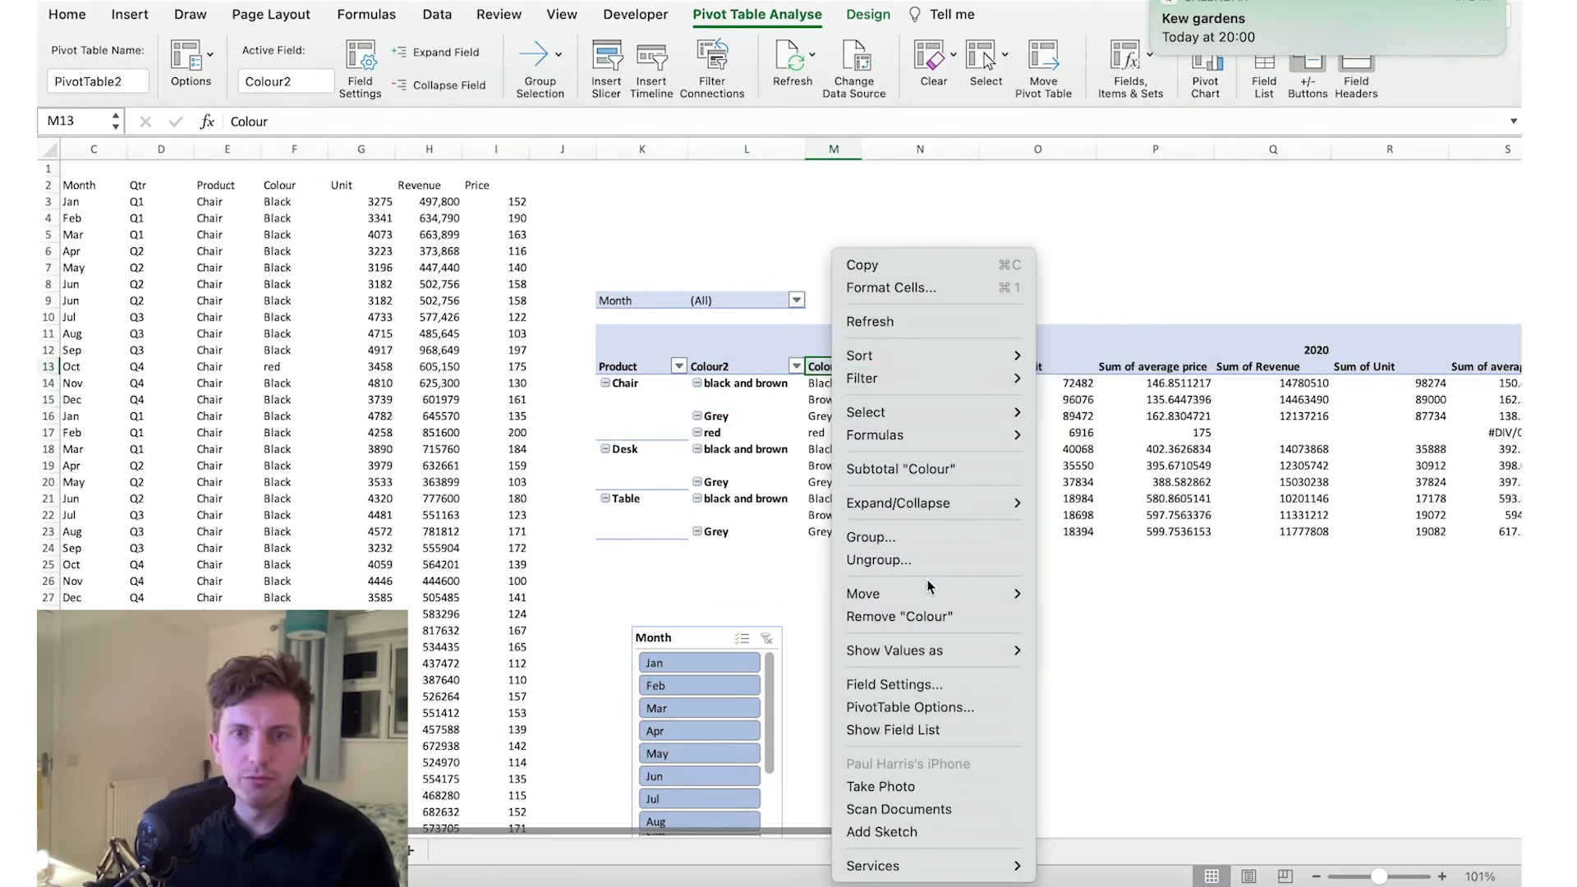
left_click(920, 399)
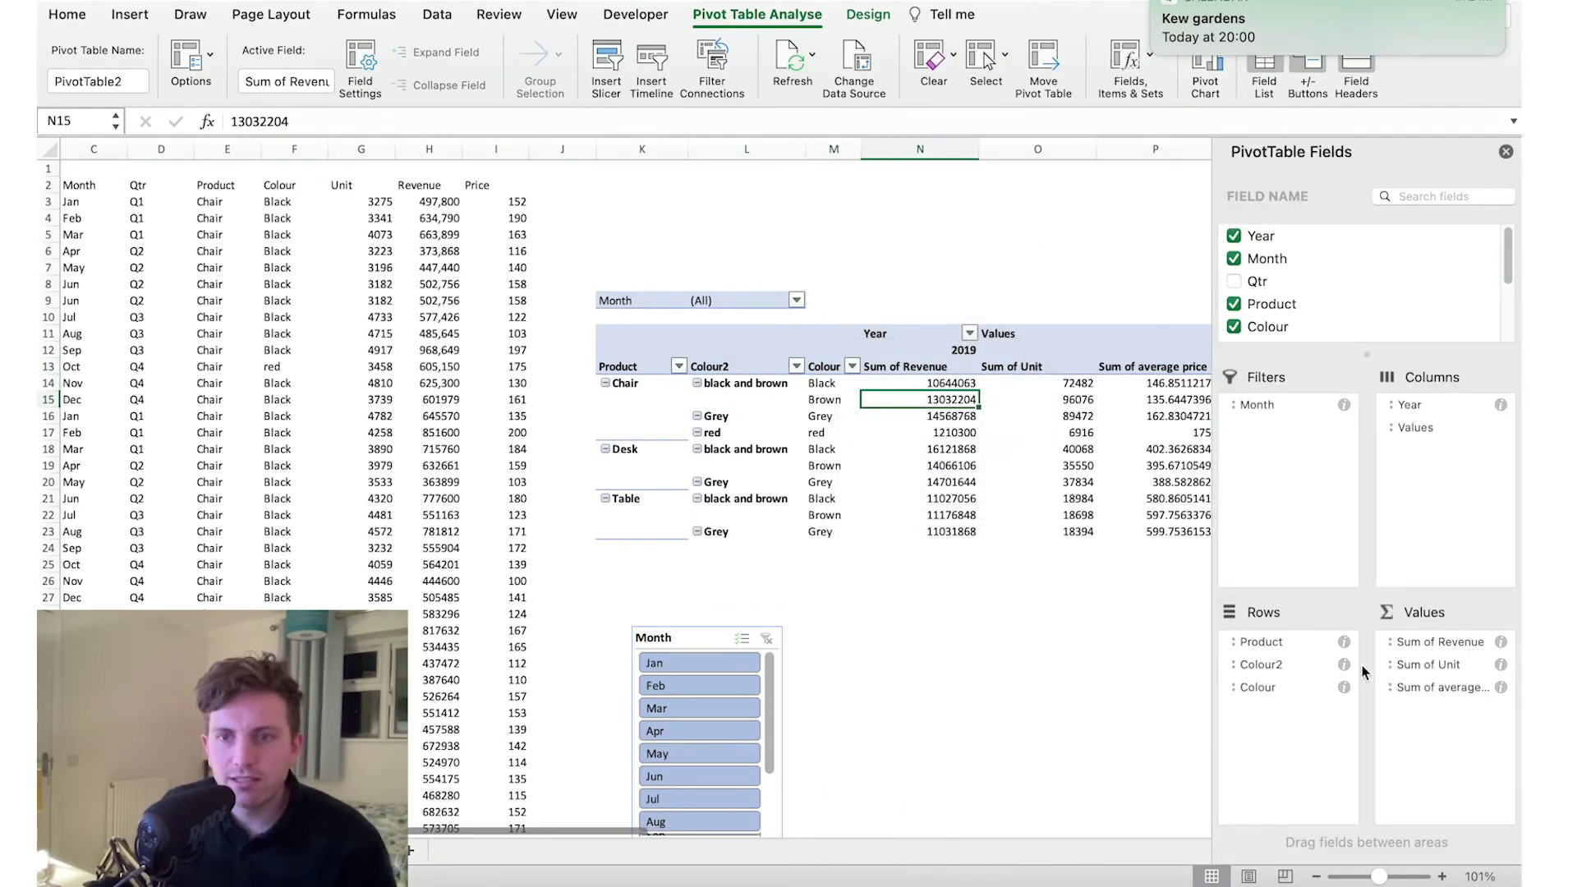
left_click_drag(1292, 690, 1356, 279)
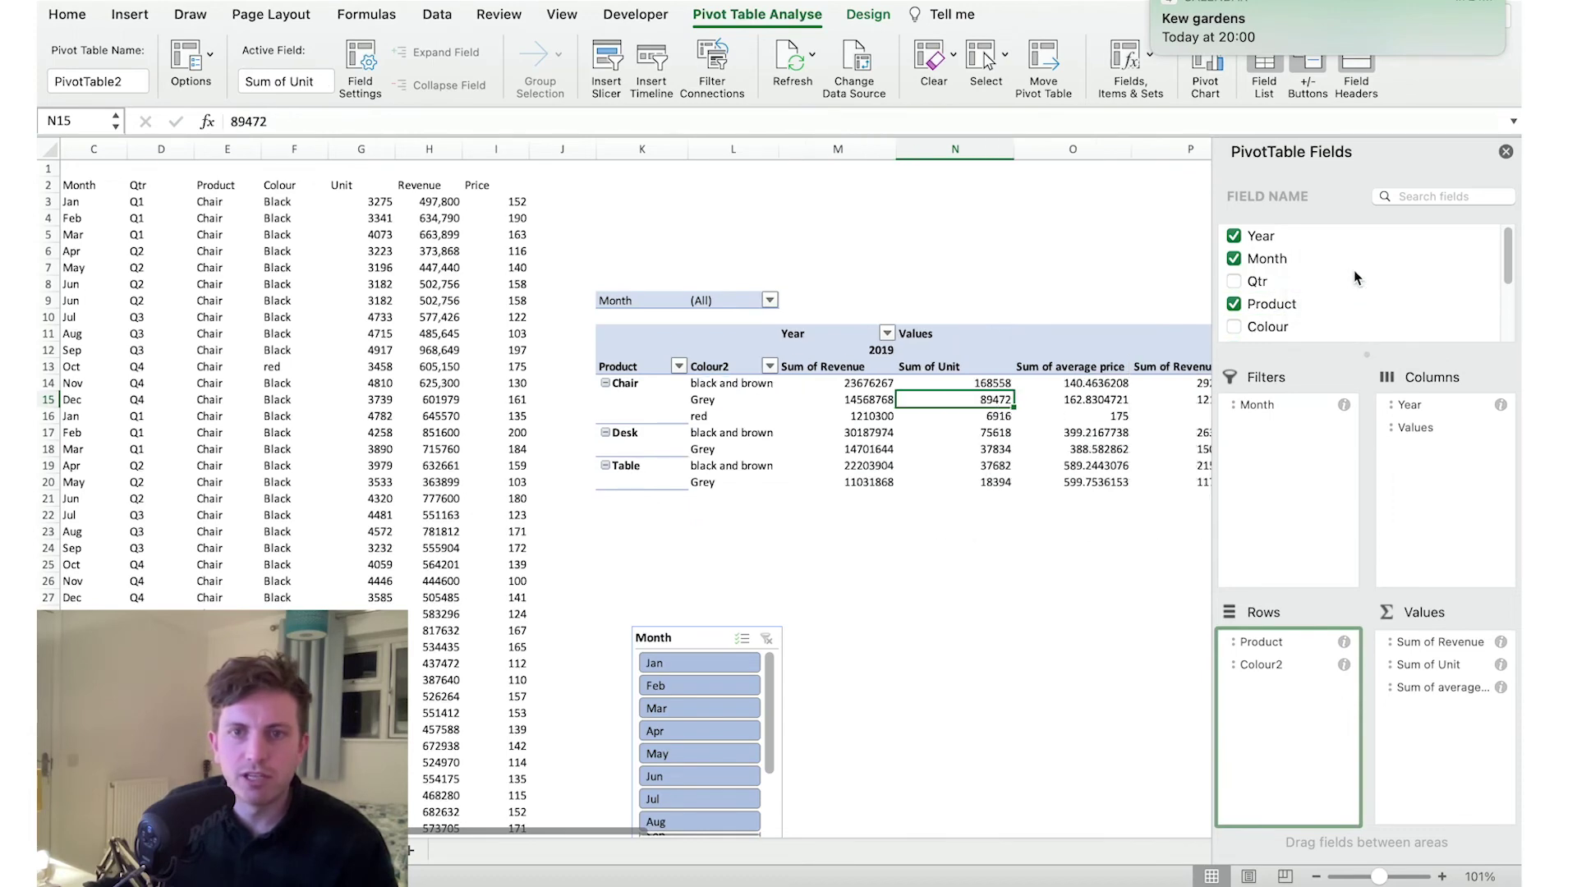
left_click(925, 582)
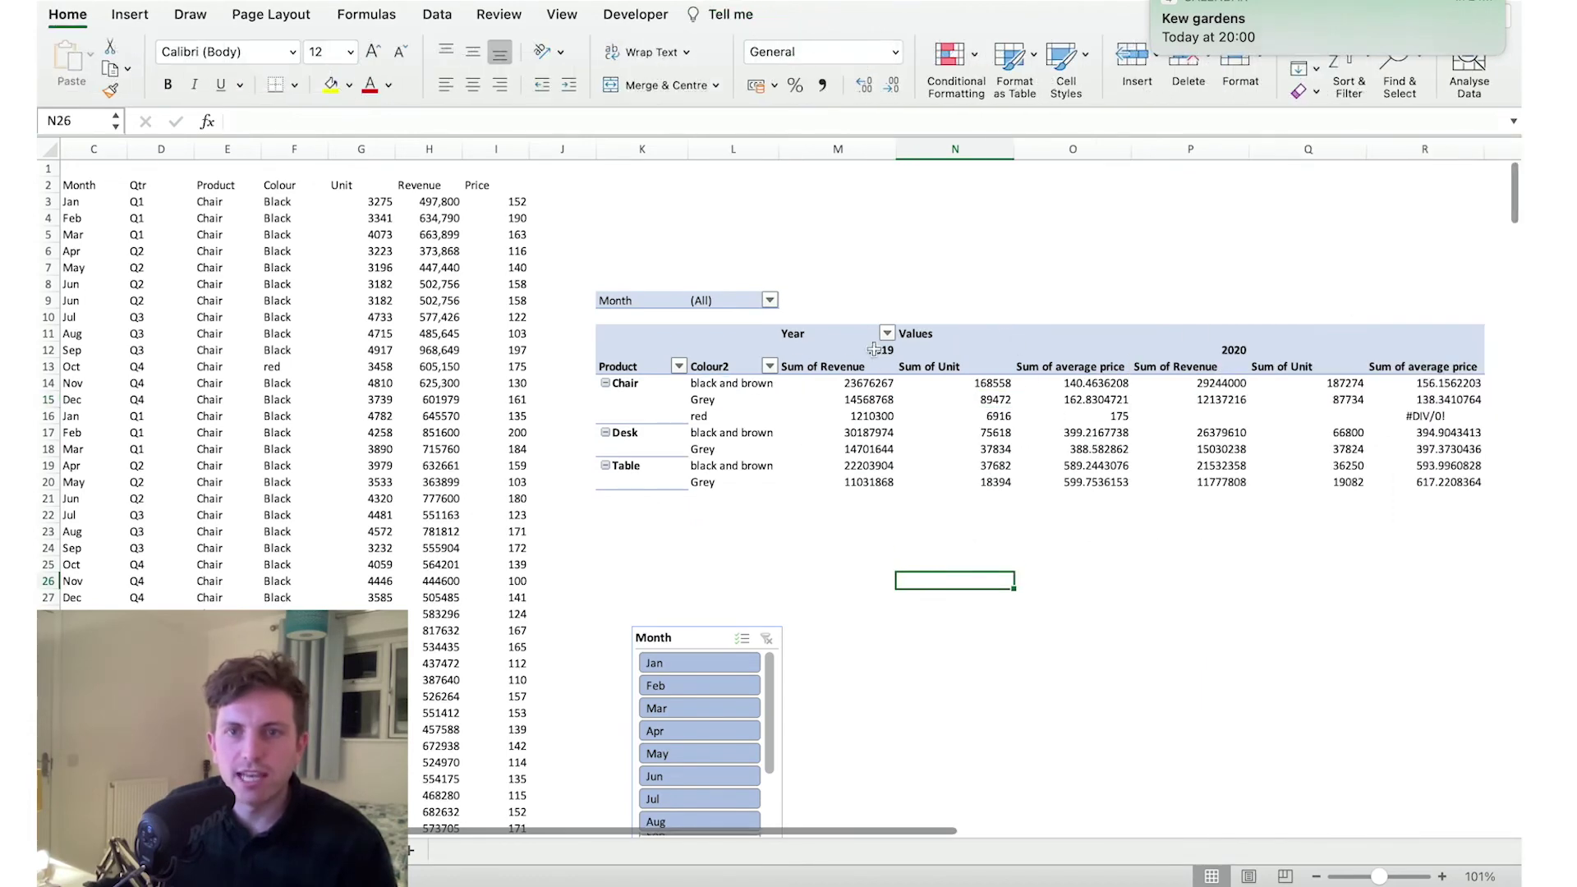
left_click(700, 399)
left_click(731, 386)
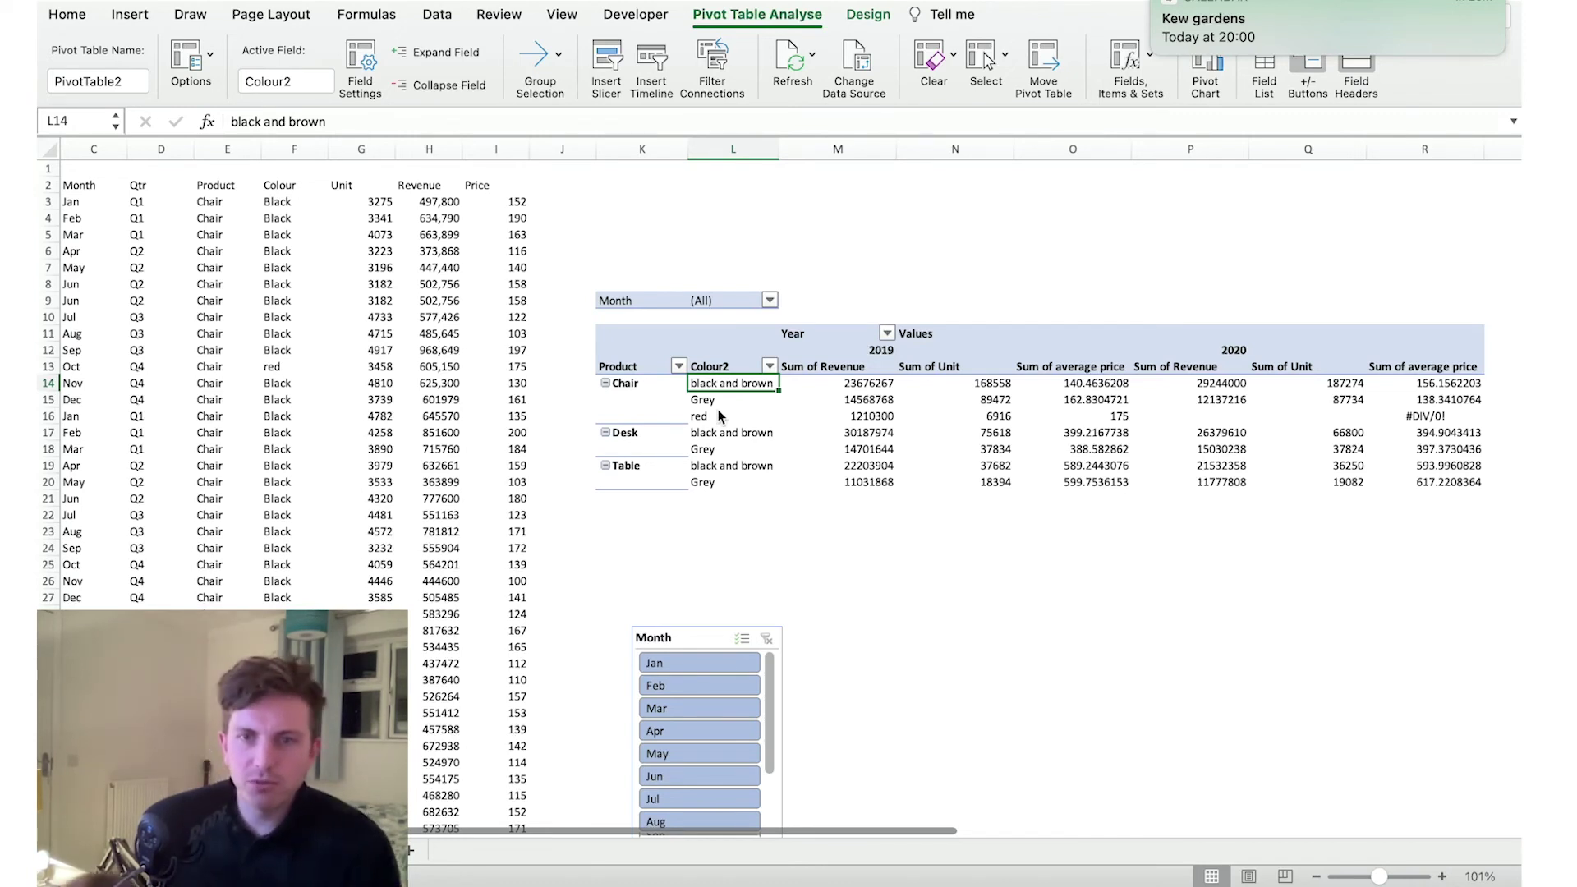
left_click(1047, 467)
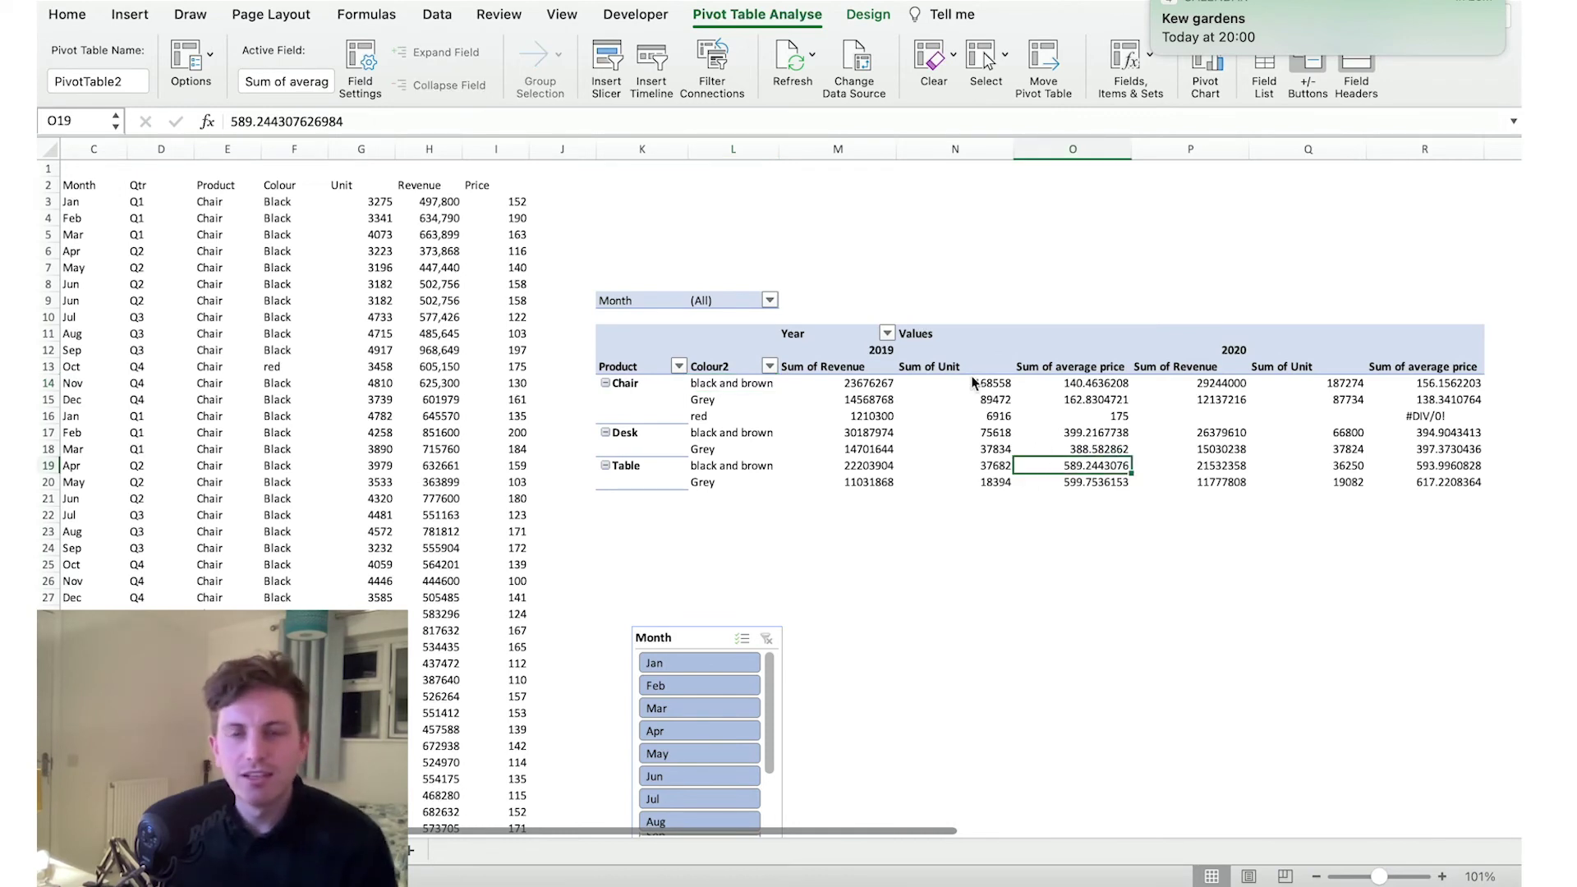
left_click_drag(835, 367, 939, 373)
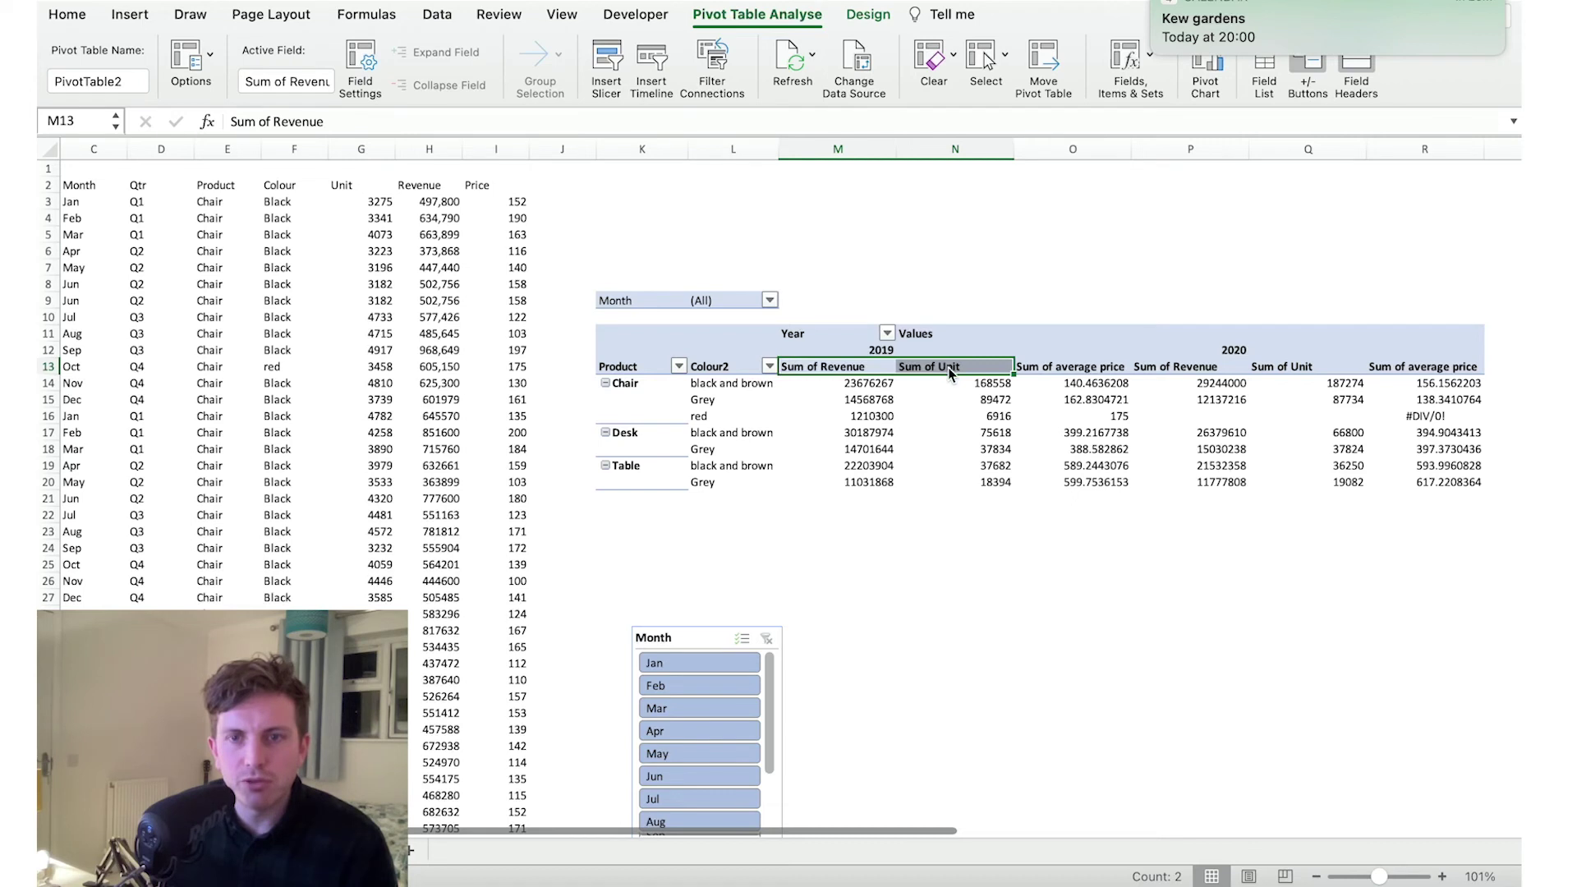
right_click(948, 367)
key("Escape")
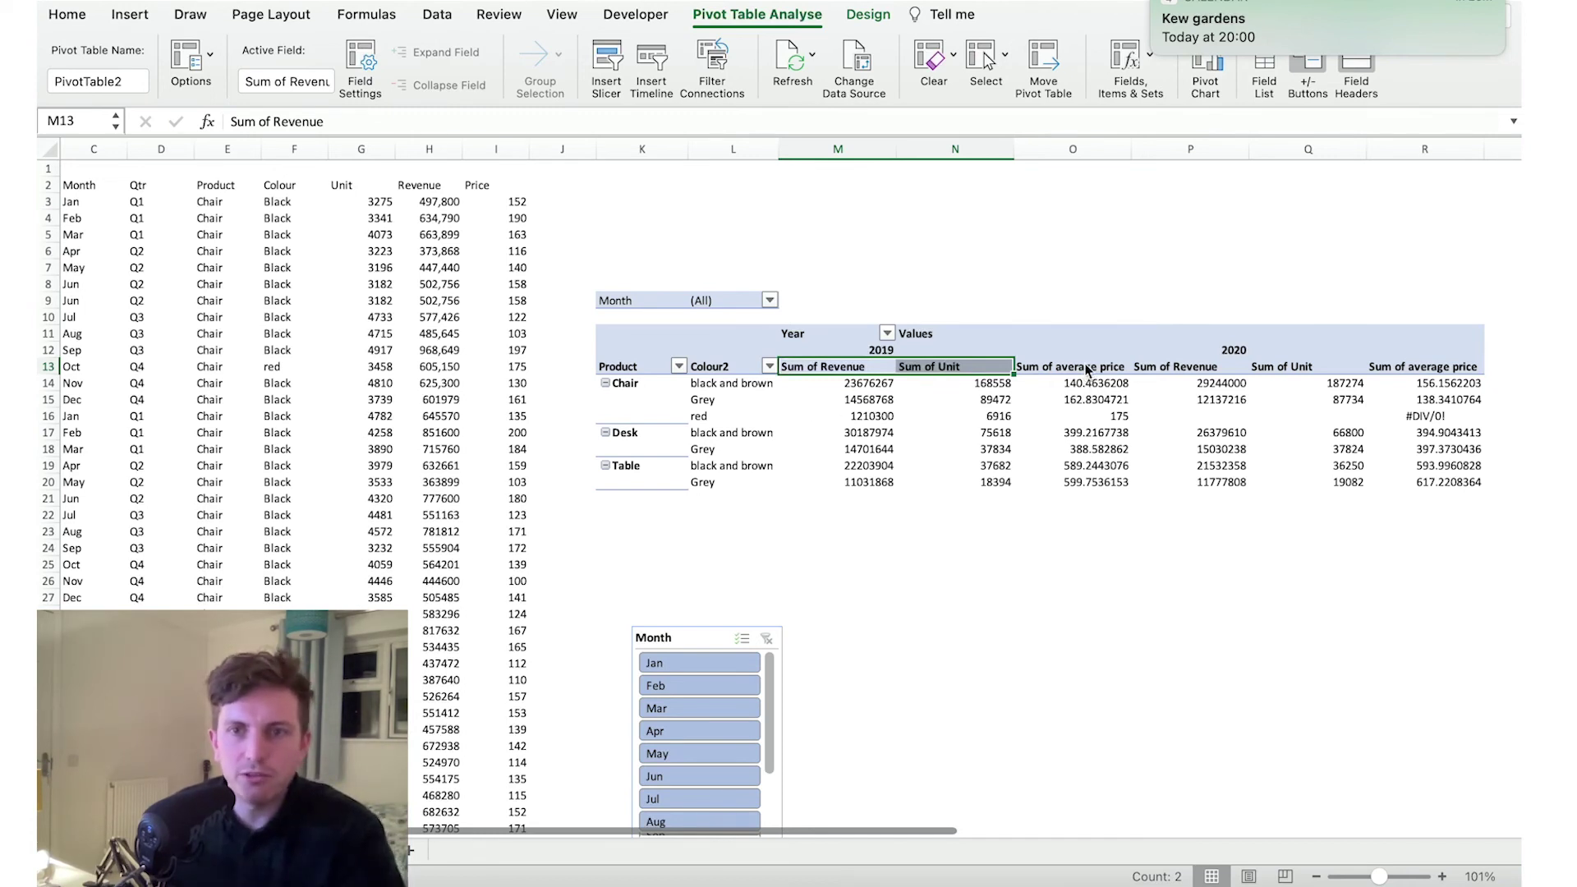
left_click(956, 372)
Delete the Sum of Revenue and Sum of Unit columns, leaving Sum of average price, and widen column K.
right_click(956, 372)
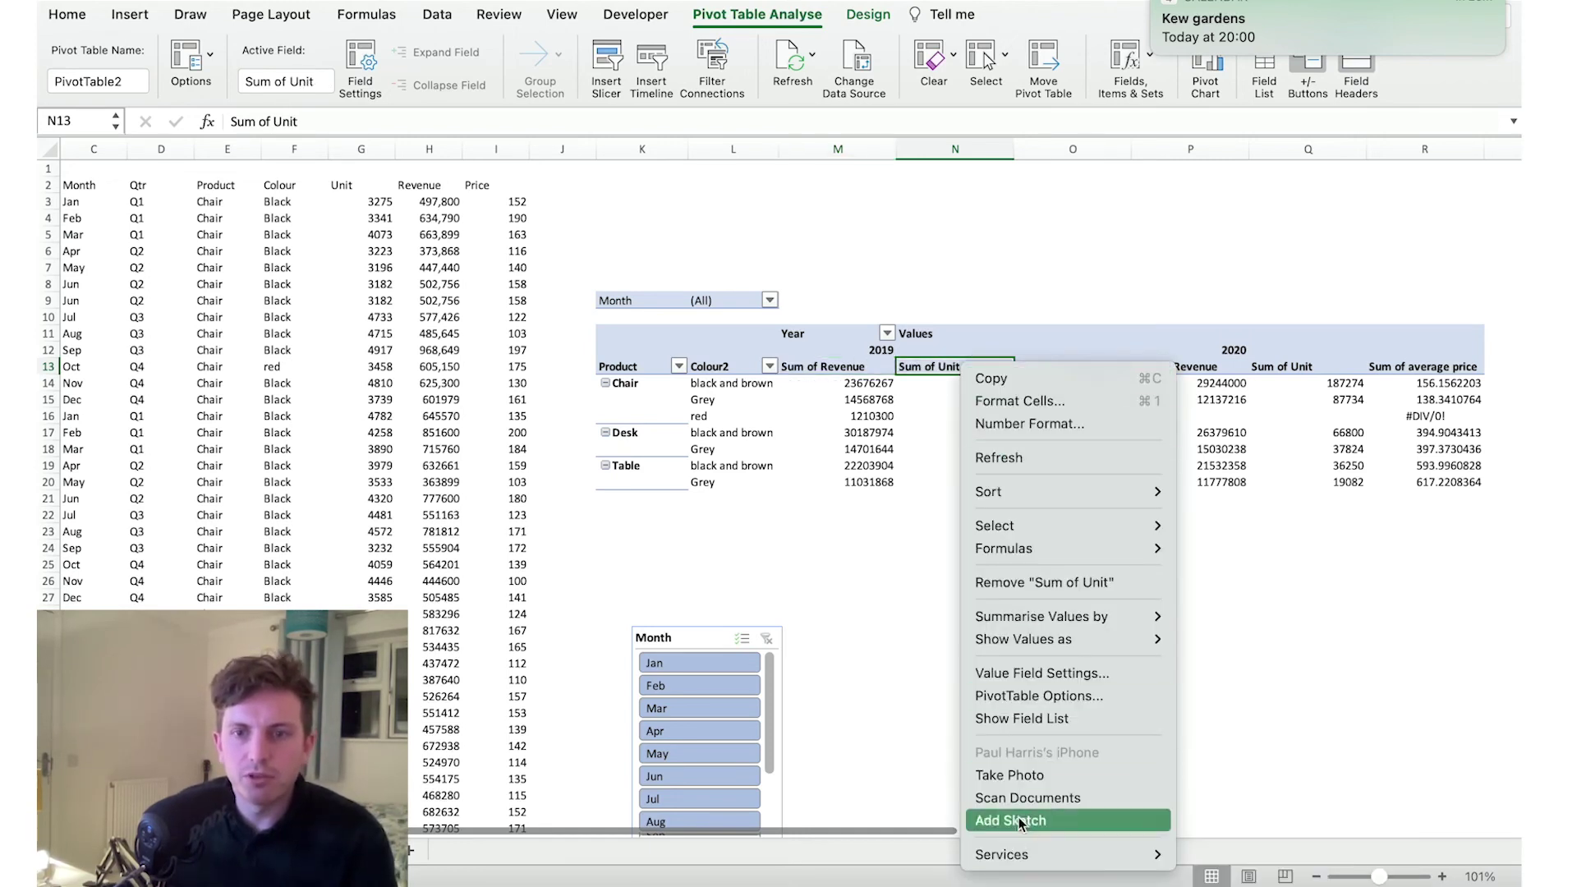
left_click(1023, 716)
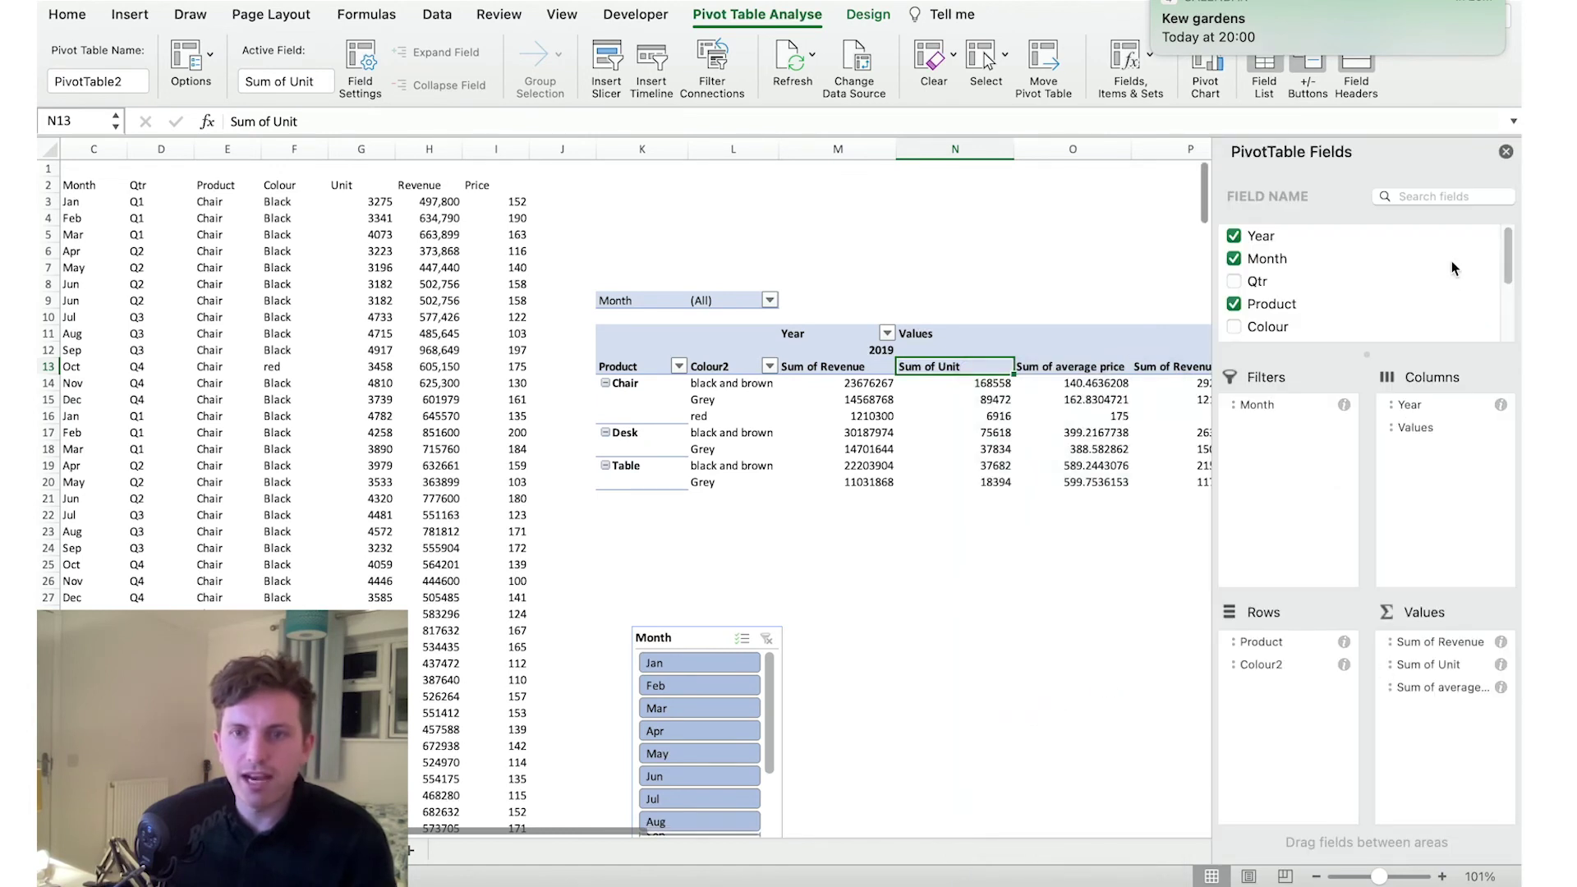
left_click(1506, 152)
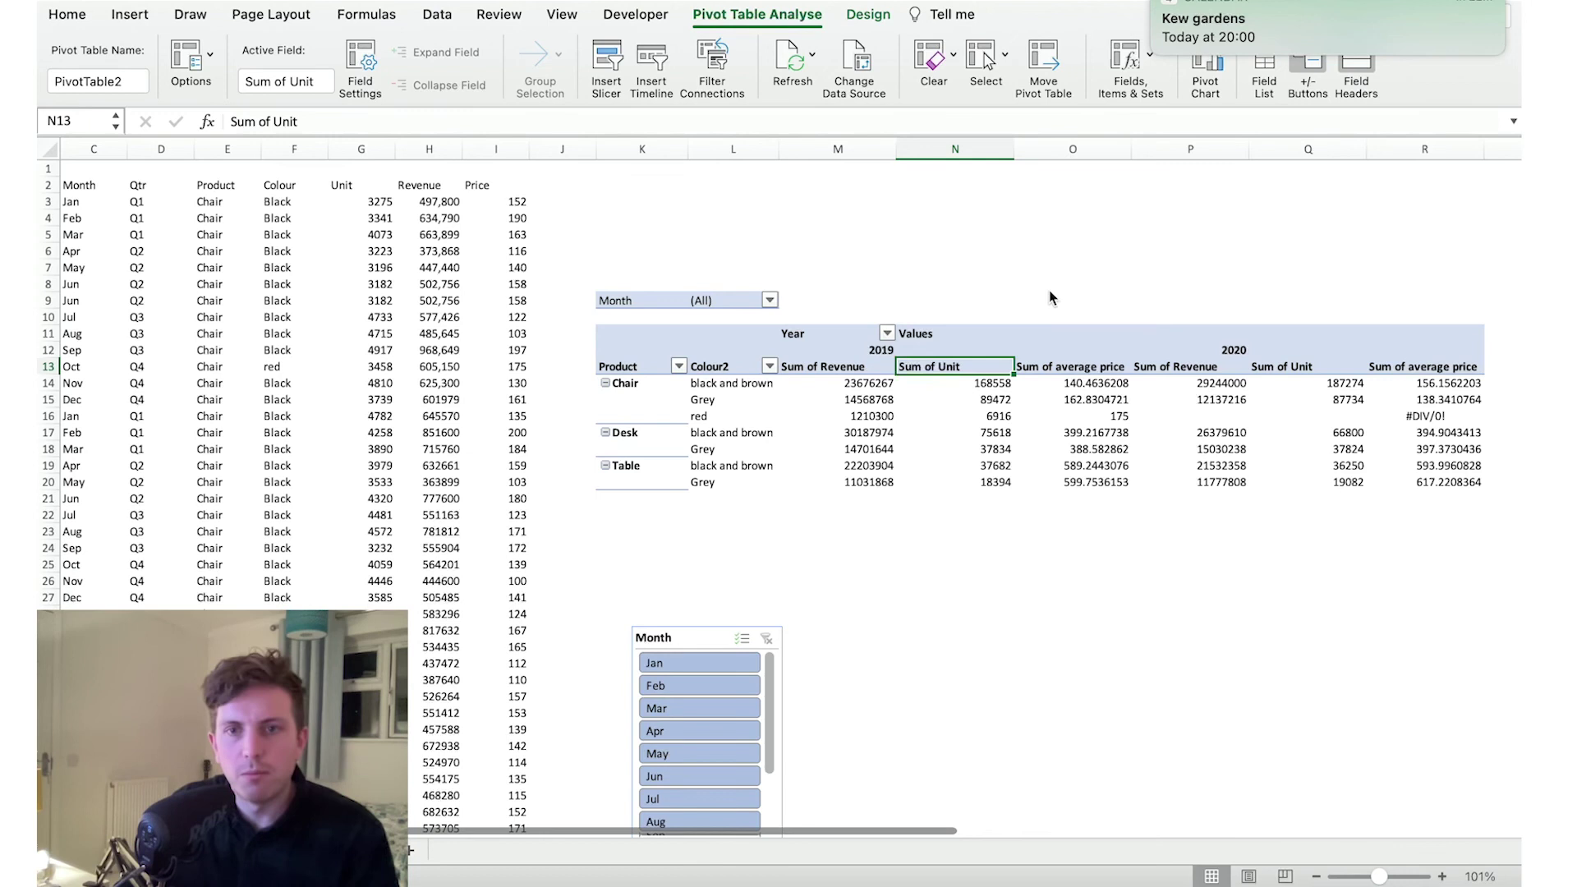
key("Delete")
key("Left")
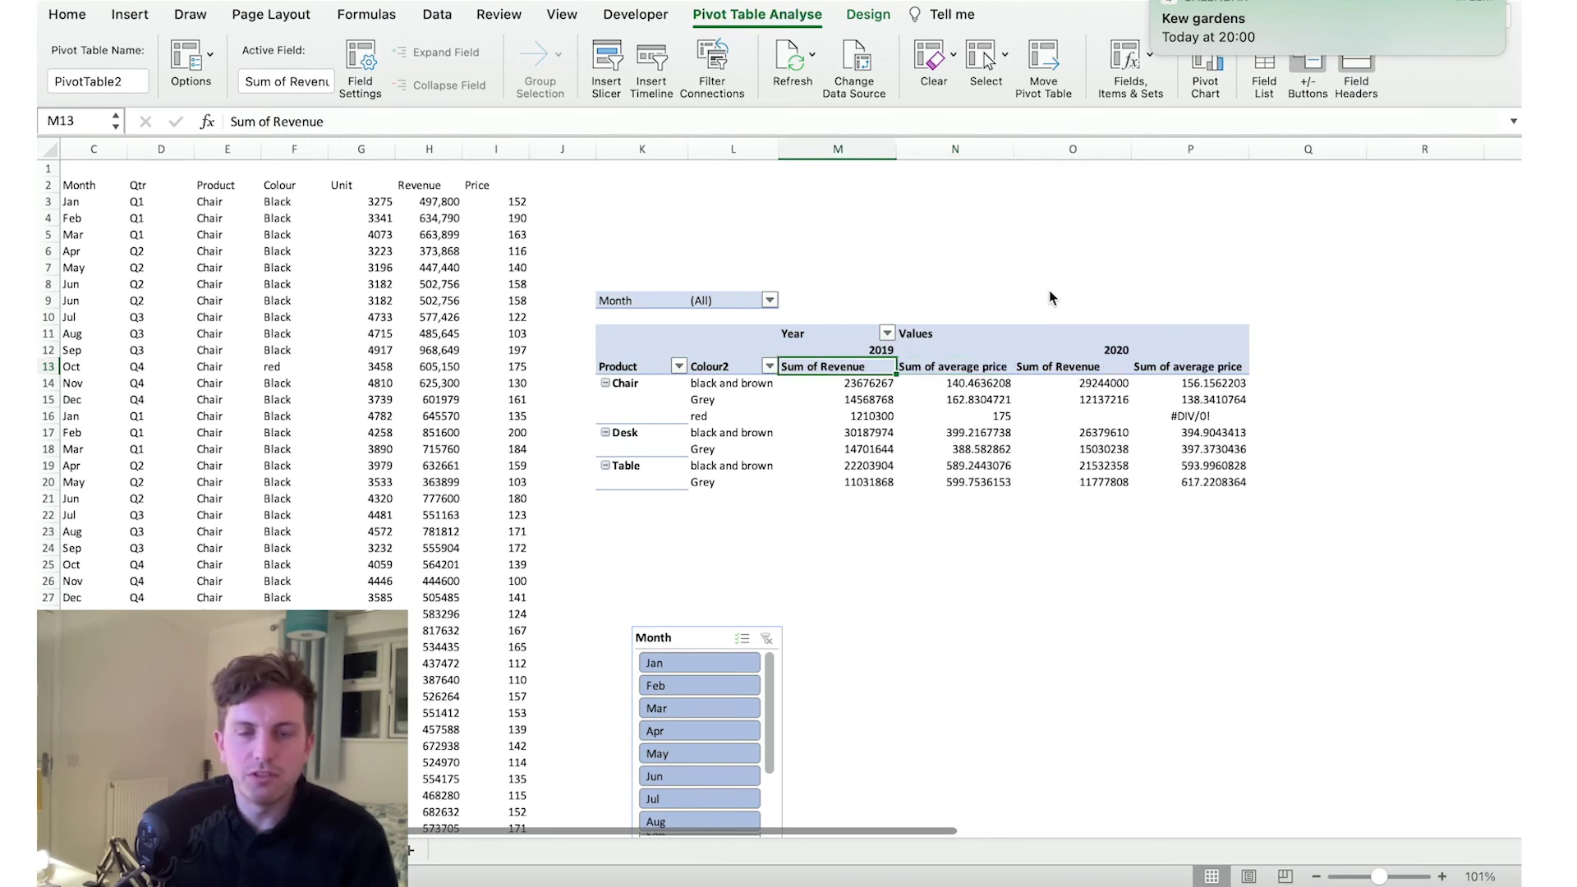
key("super+z")
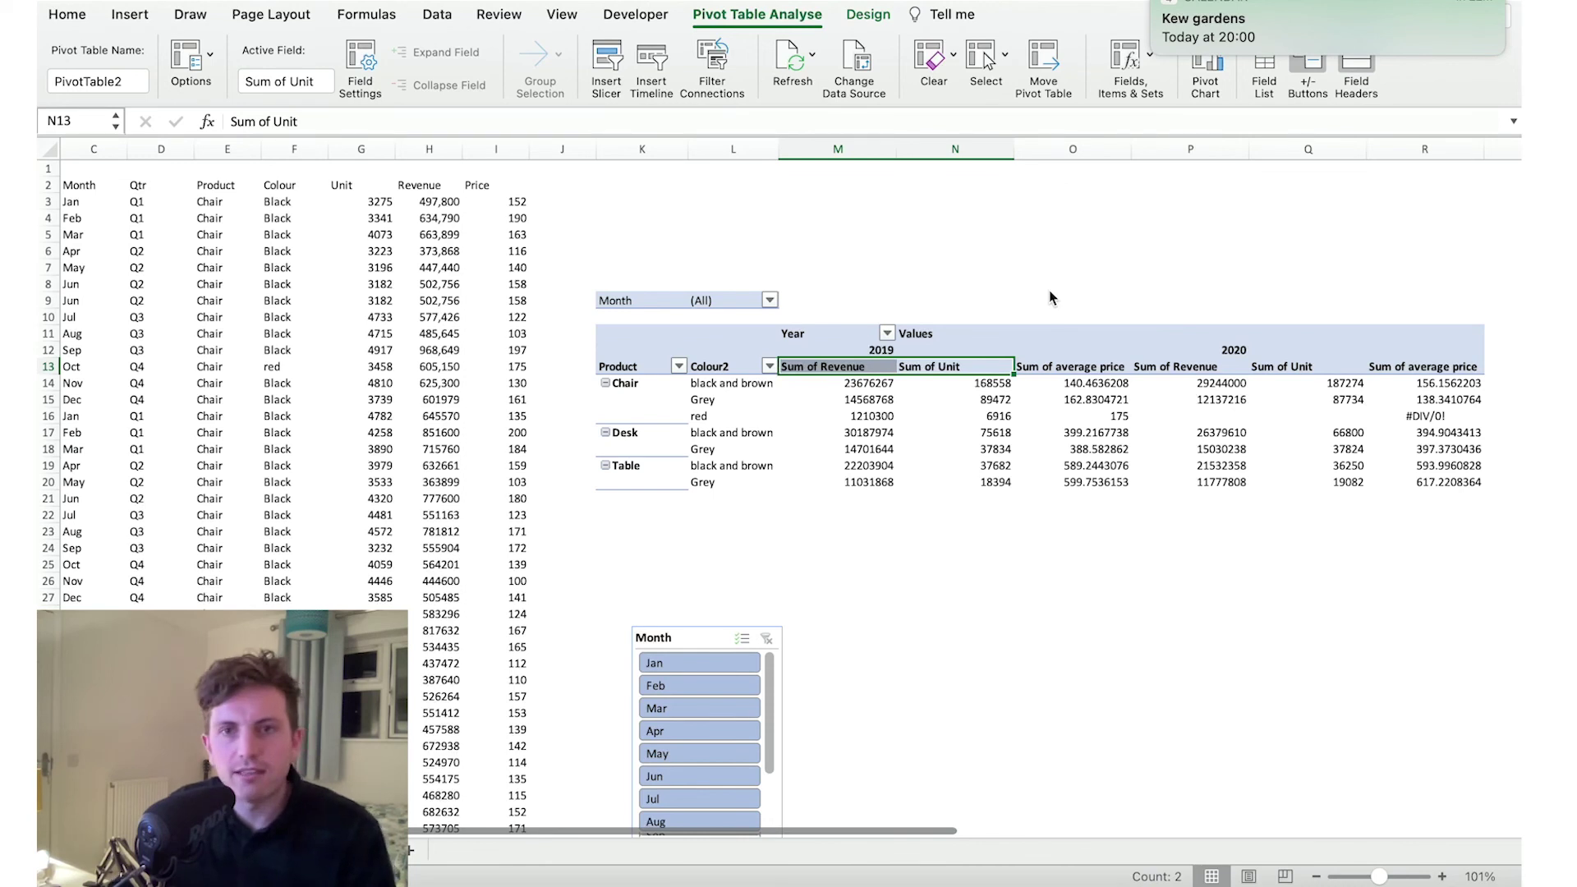
key("Delete")
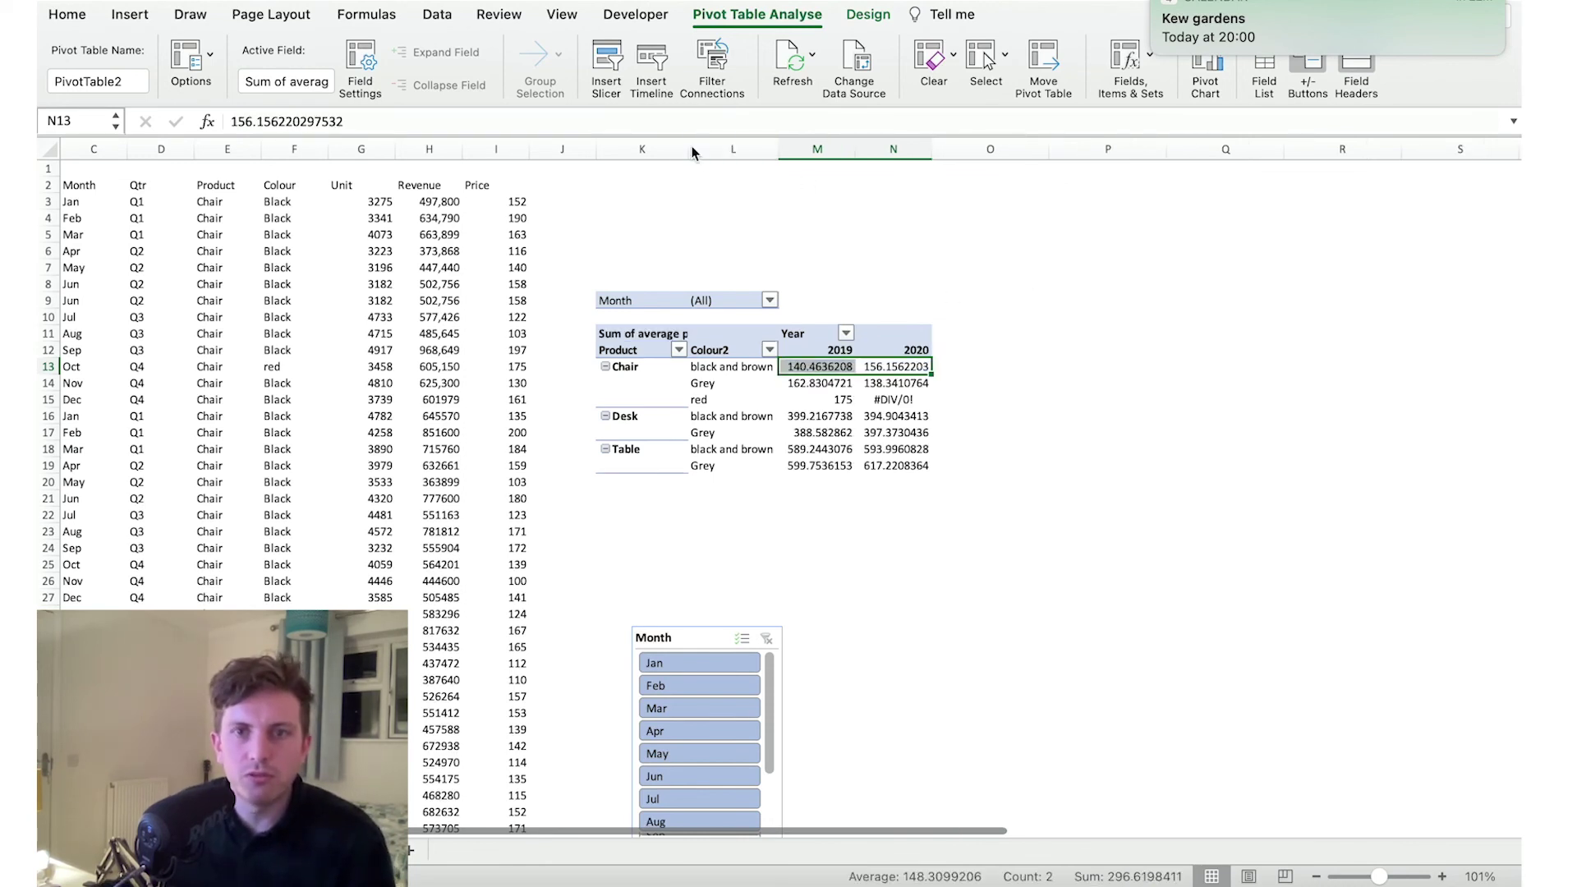
left_click_drag(689, 150, 737, 161)
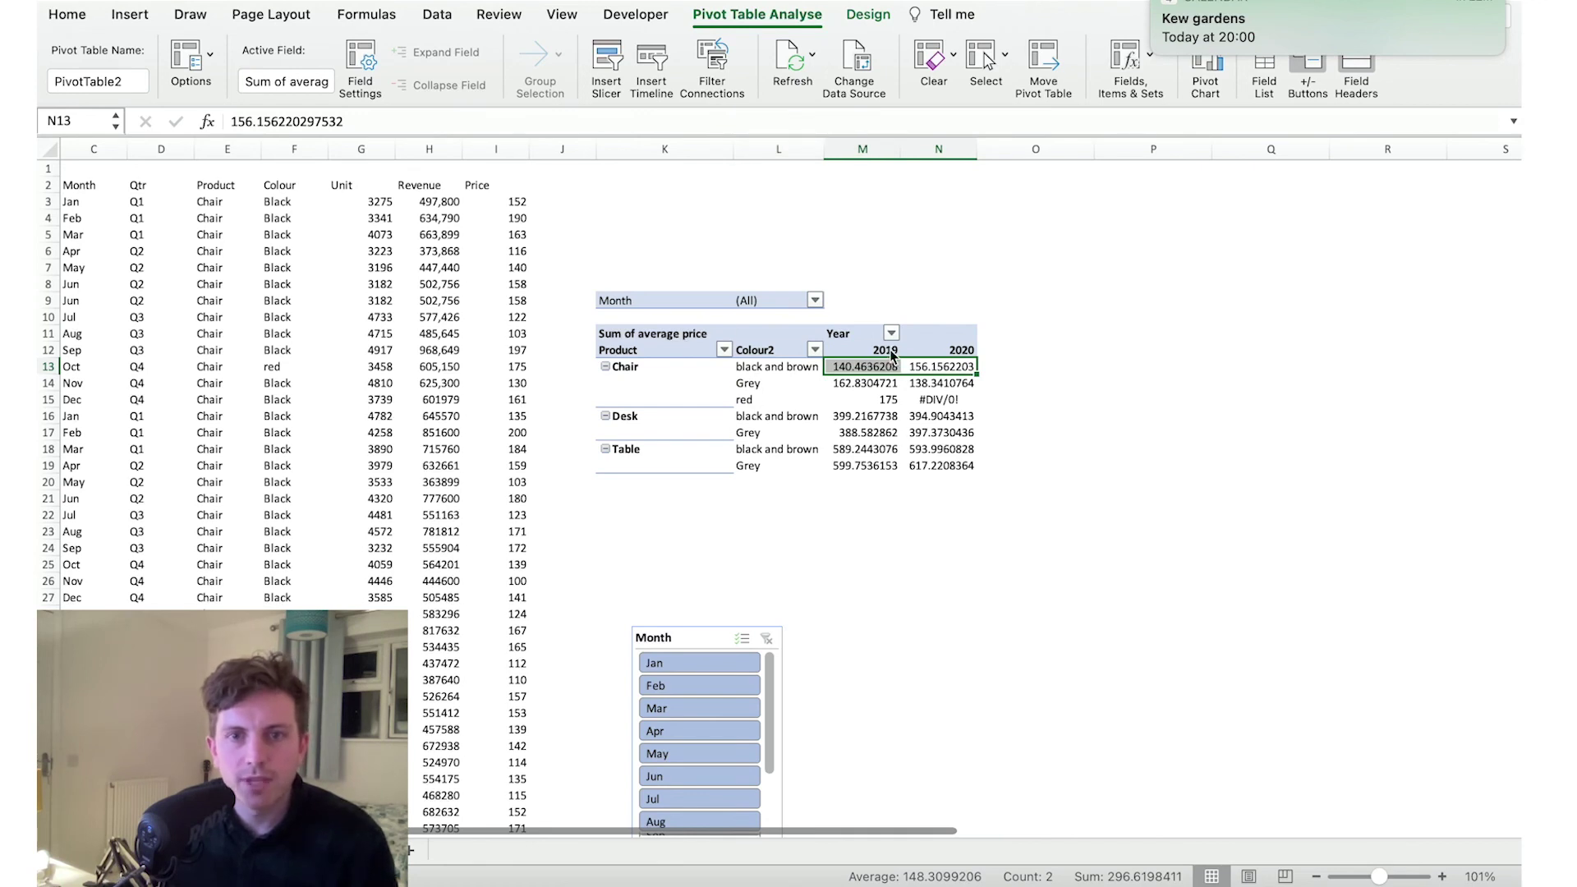